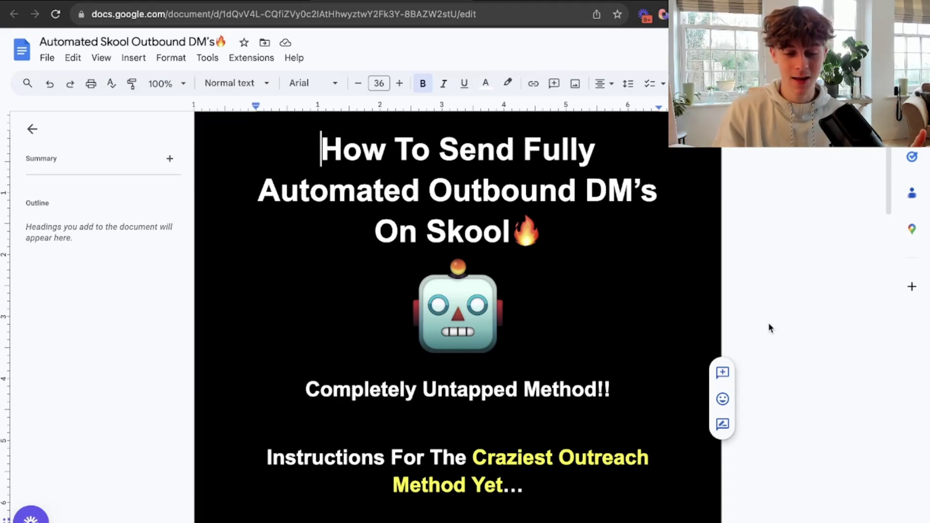
scroll(768, 322, "down", 5)
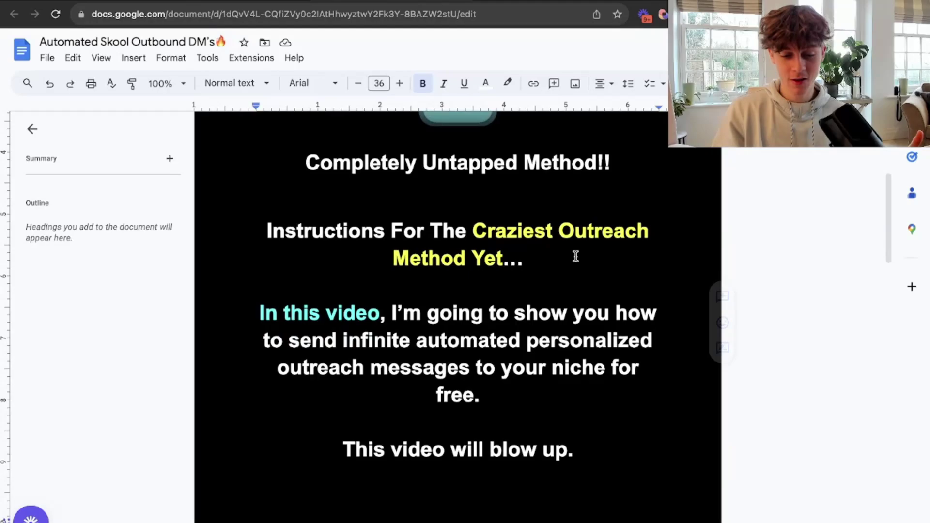
scroll(578, 271, "up", 3)
scroll(578, 274, "down", 3)
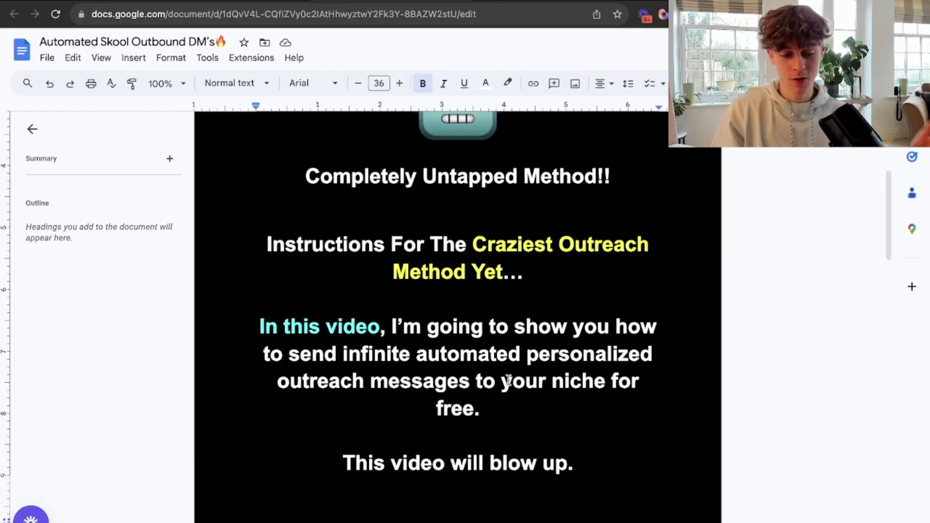
scroll(509, 380, "down", 1)
left_click_drag(351, 324, 471, 352)
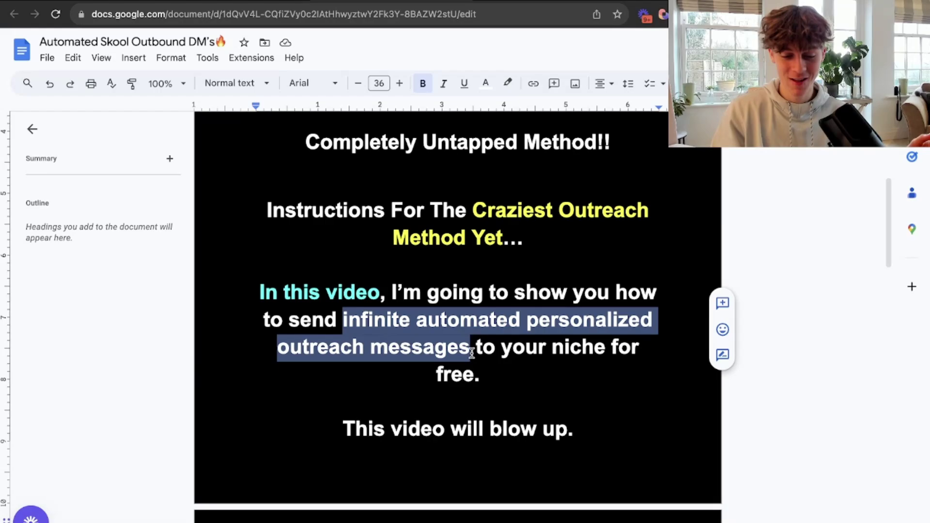
left_click(511, 350)
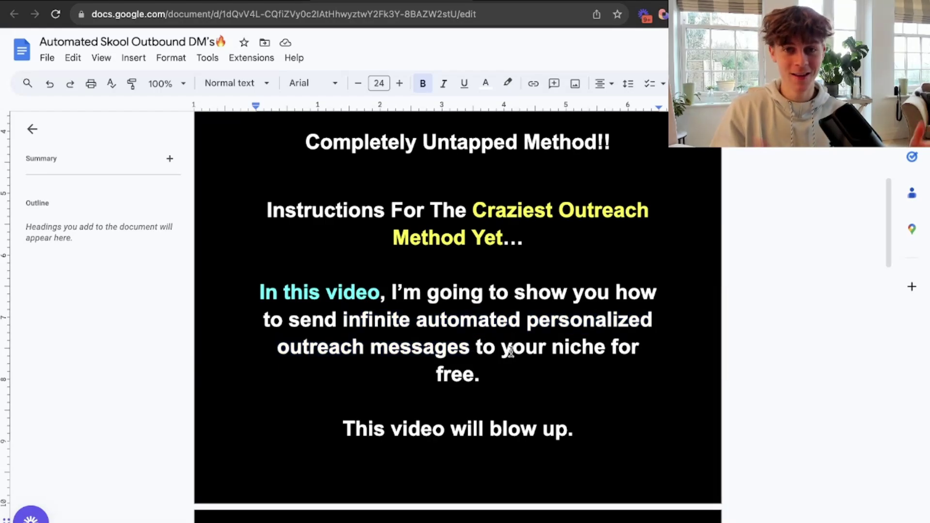
scroll(511, 352, "down", 3)
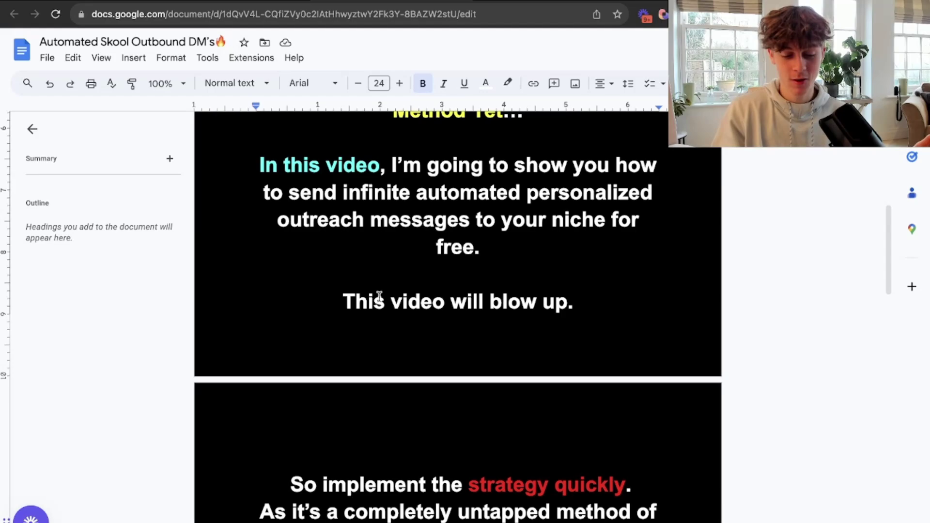
scroll(378, 297, "down", 3)
left_click_drag(614, 379, 478, 378)
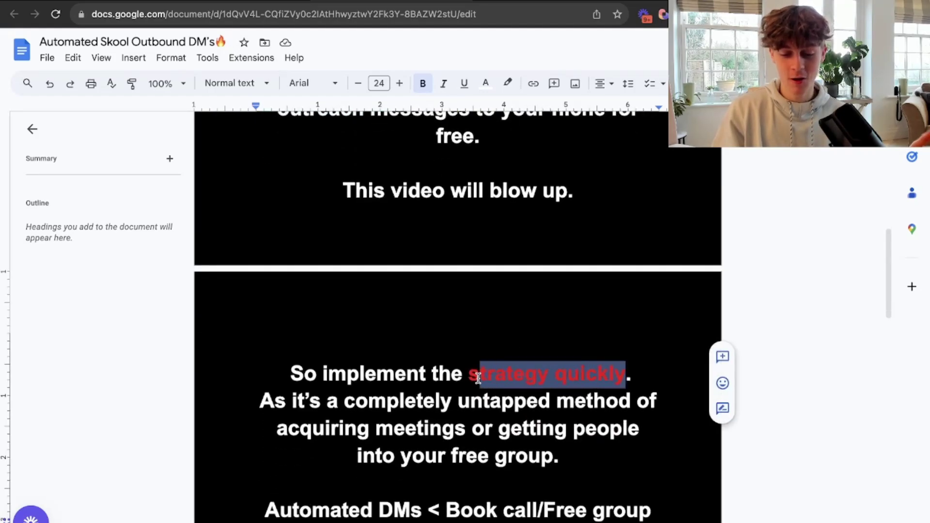
left_click(478, 378)
scroll(478, 378, "down", 3)
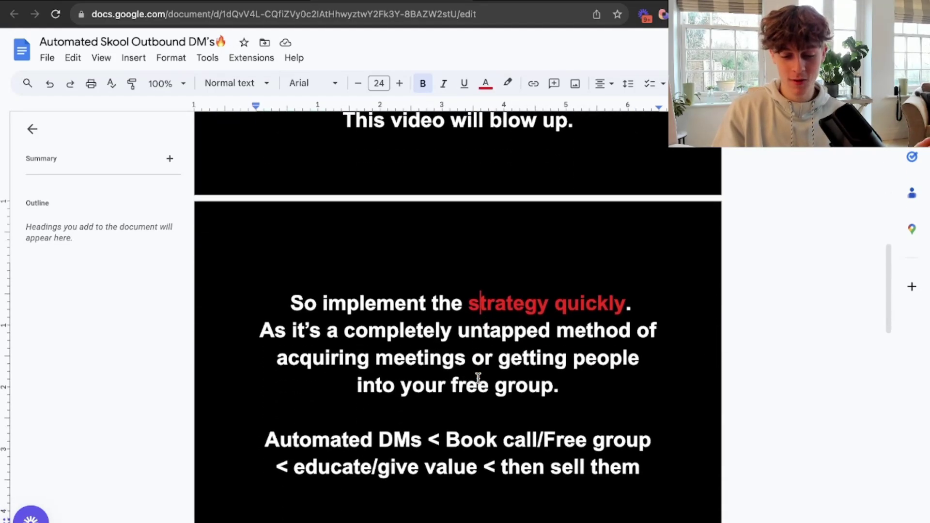
scroll(478, 378, "up", 2)
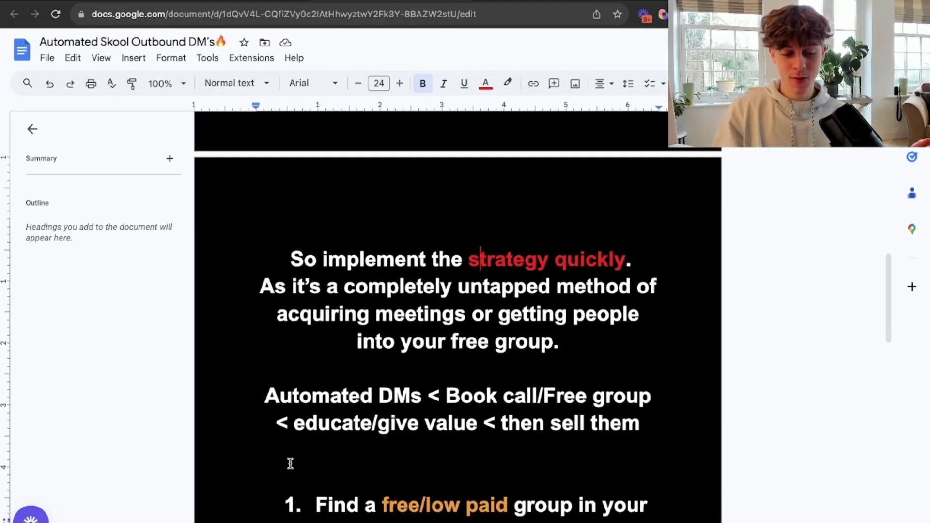
left_click_drag(267, 396, 424, 402)
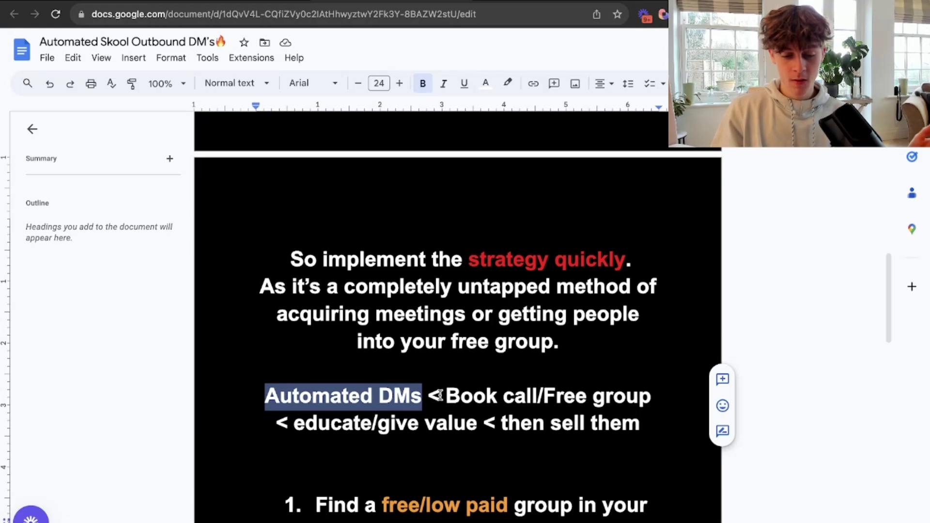
left_click_drag(433, 395, 539, 397)
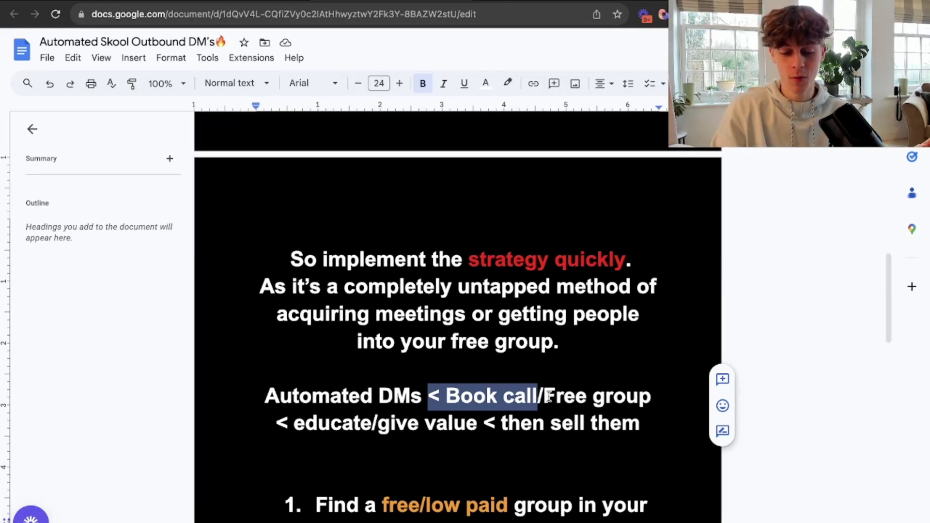
left_click_drag(543, 396, 654, 398)
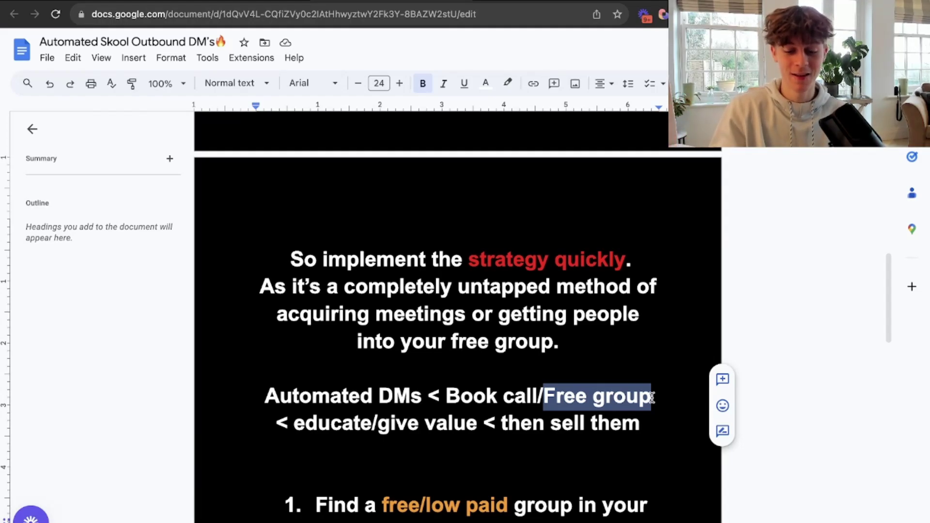
left_click(488, 397)
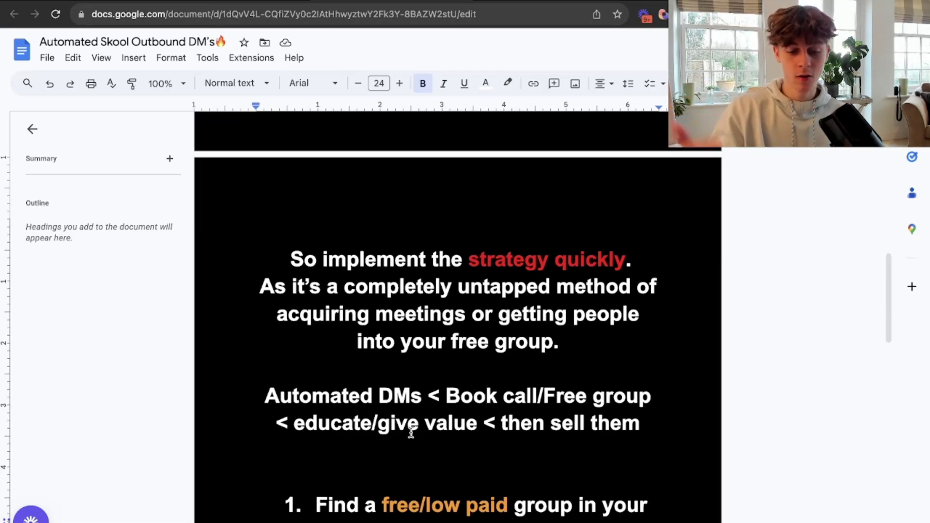
scroll(411, 432, "down", 2)
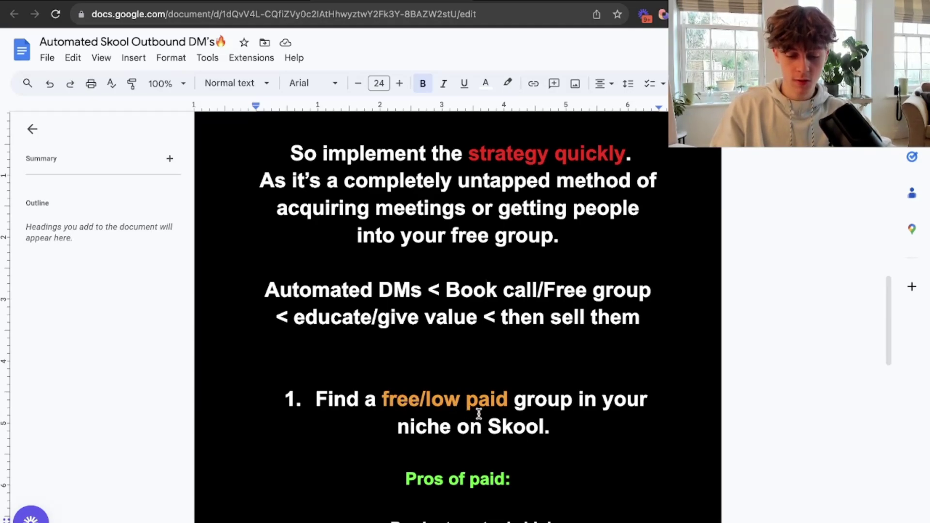
scroll(479, 413, "down", 1)
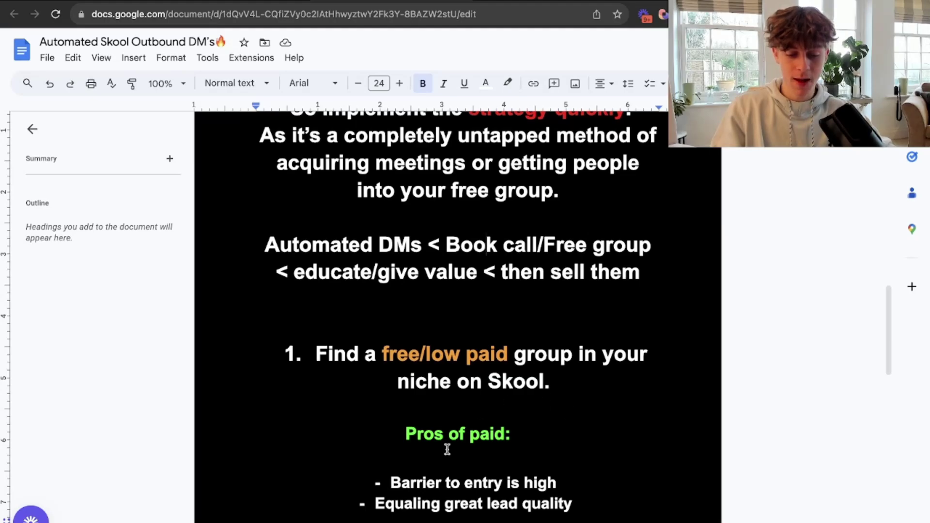
Go to Skool's Discover communities page and browse the community listings.
left_click(239, 1)
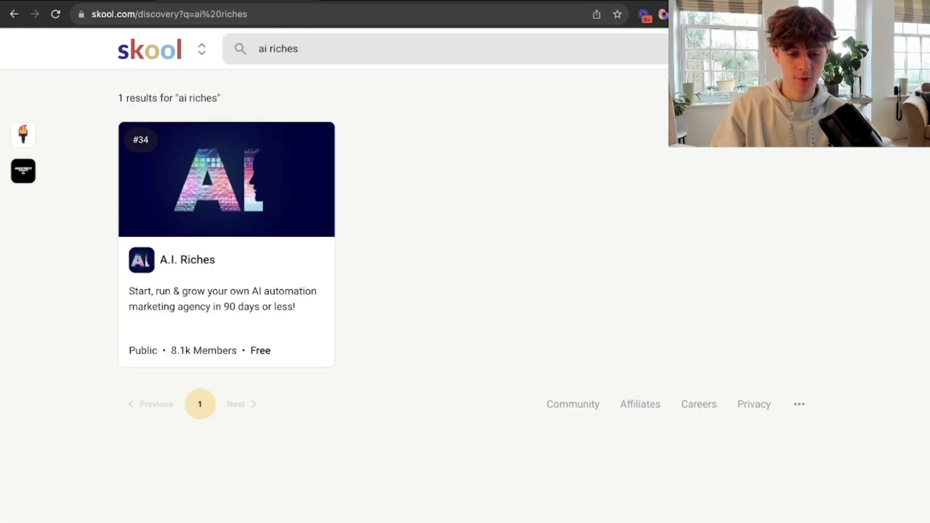
left_click(201, 48)
left_click(201, 181)
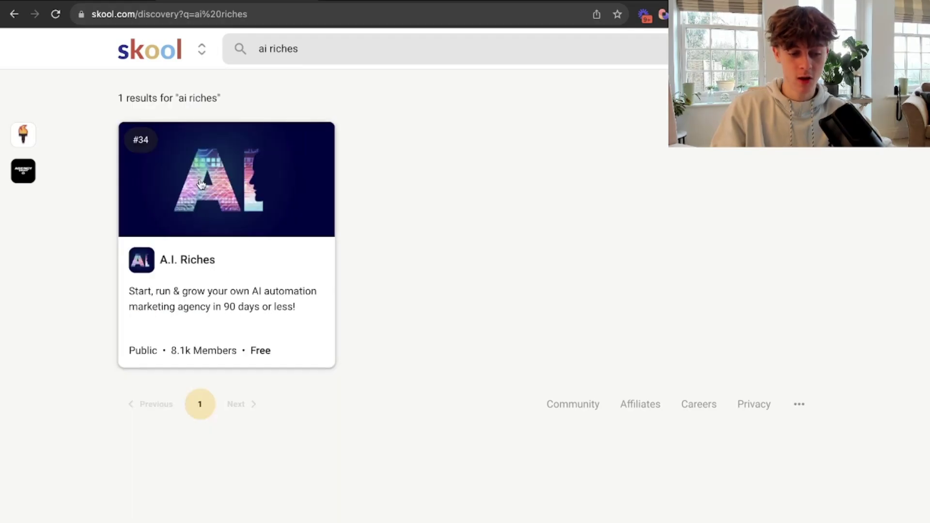
scroll(312, 447, "down", 12)
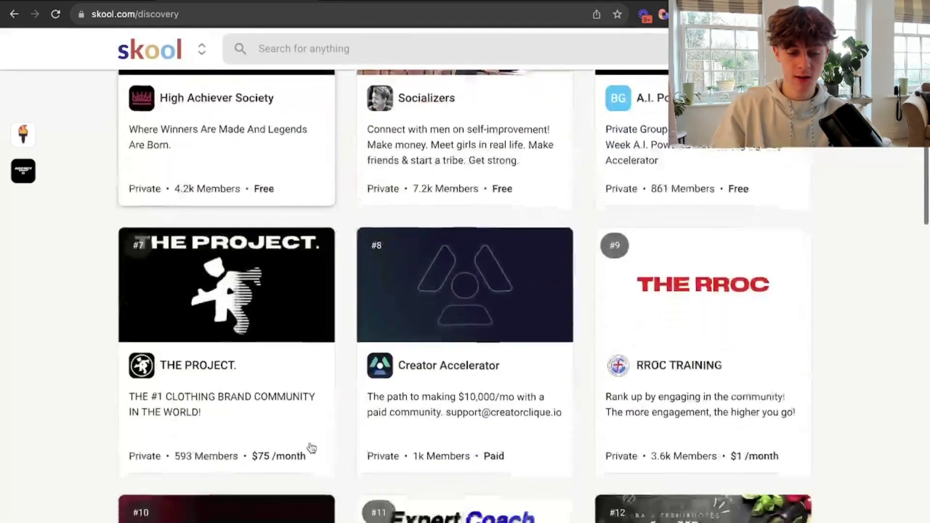
scroll(311, 446, "down", 13)
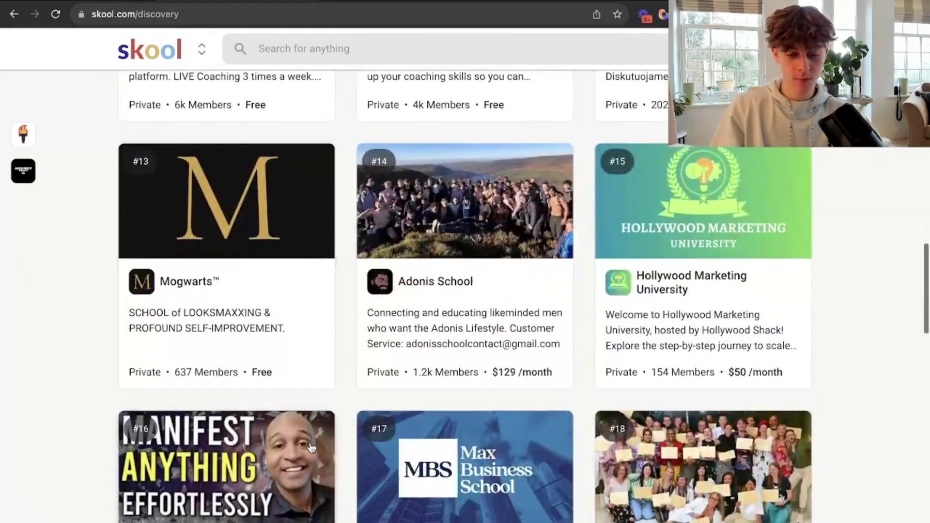
scroll(311, 446, "down", 11)
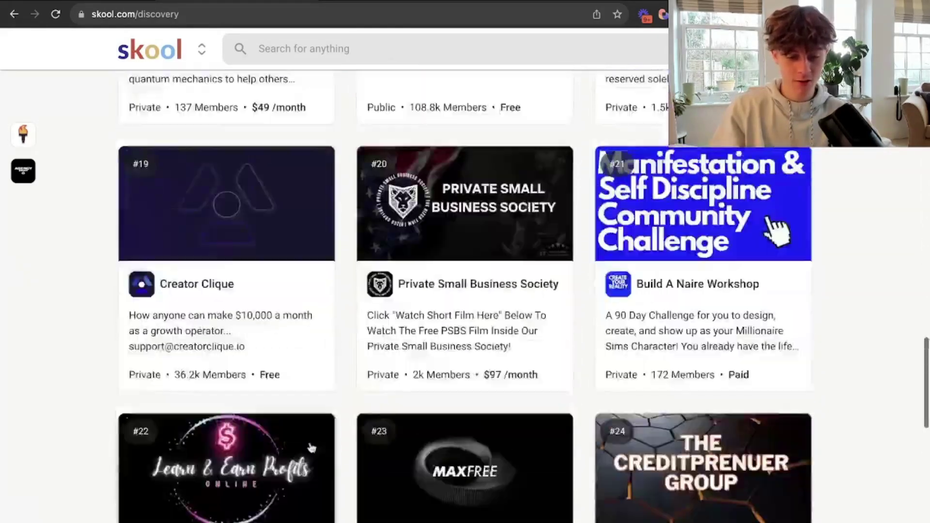
scroll(312, 446, "up", 20)
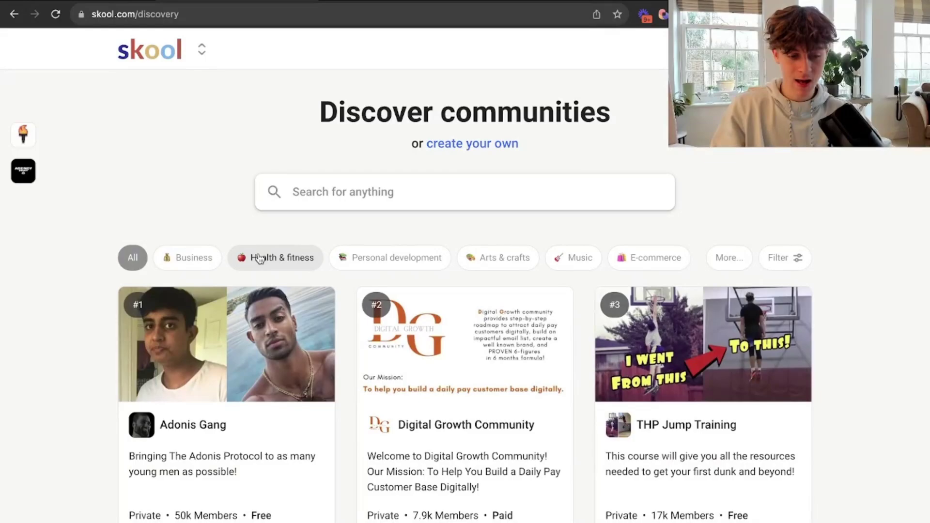
Filter the communities to E-commerce and scroll through the results.
left_click(655, 261)
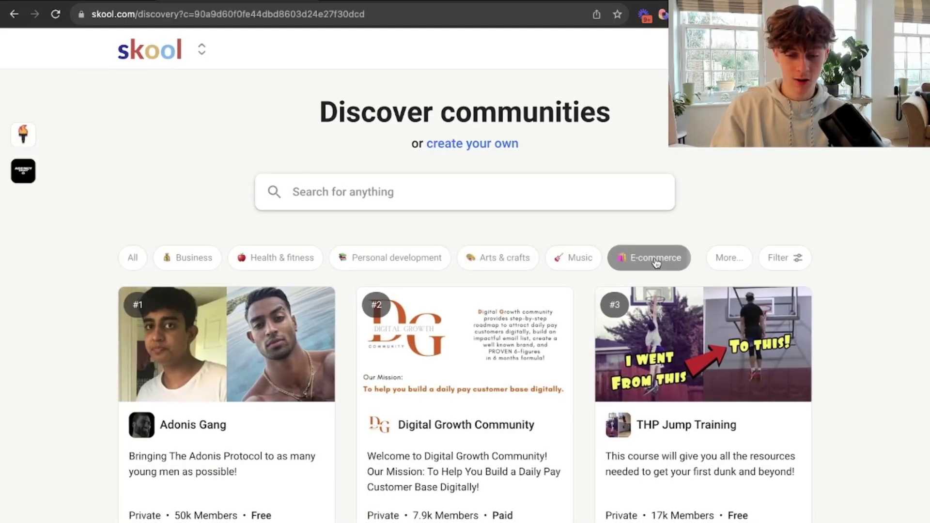
scroll(561, 407, "down", 2)
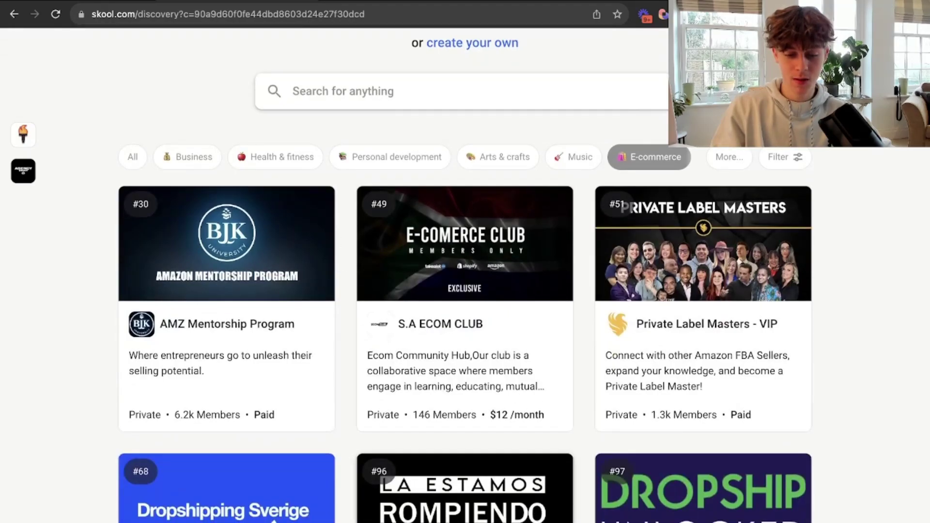
scroll(465, 291, "down", 10)
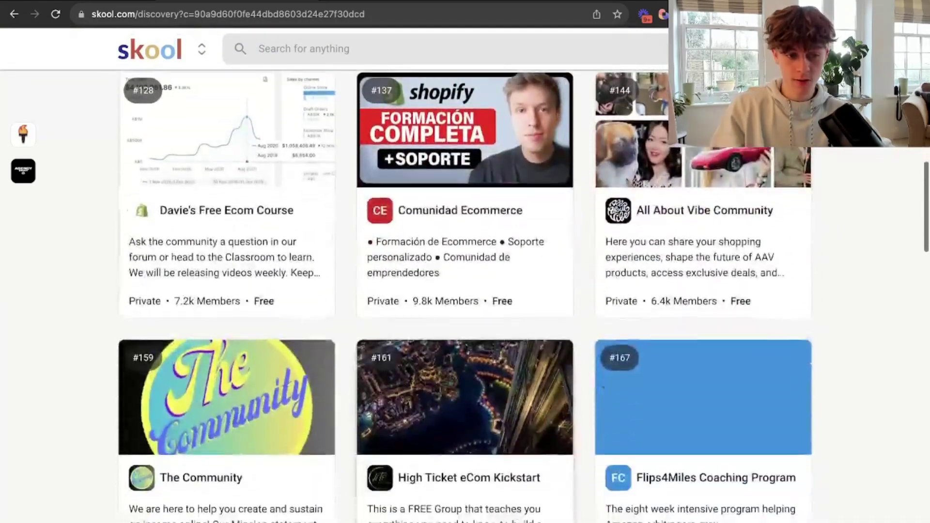
scroll(465, 290, "down", 4)
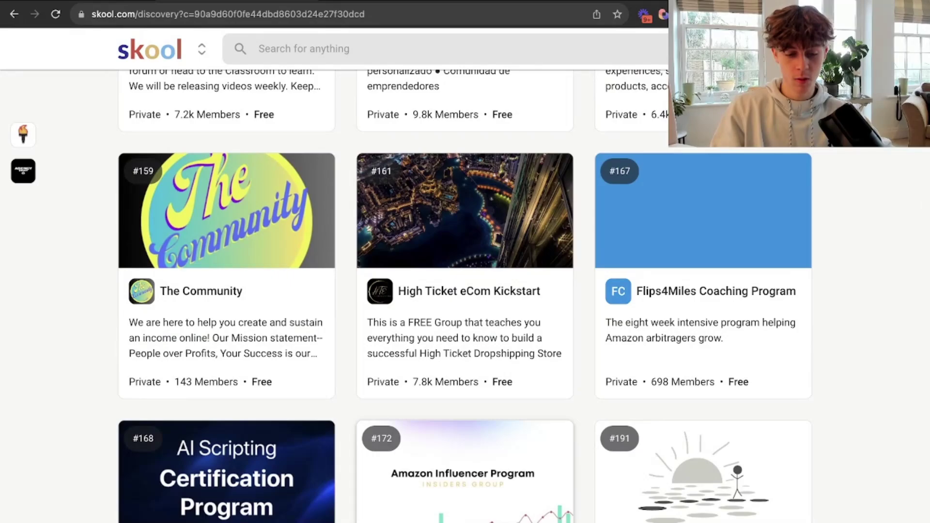
scroll(465, 291, "up", 15)
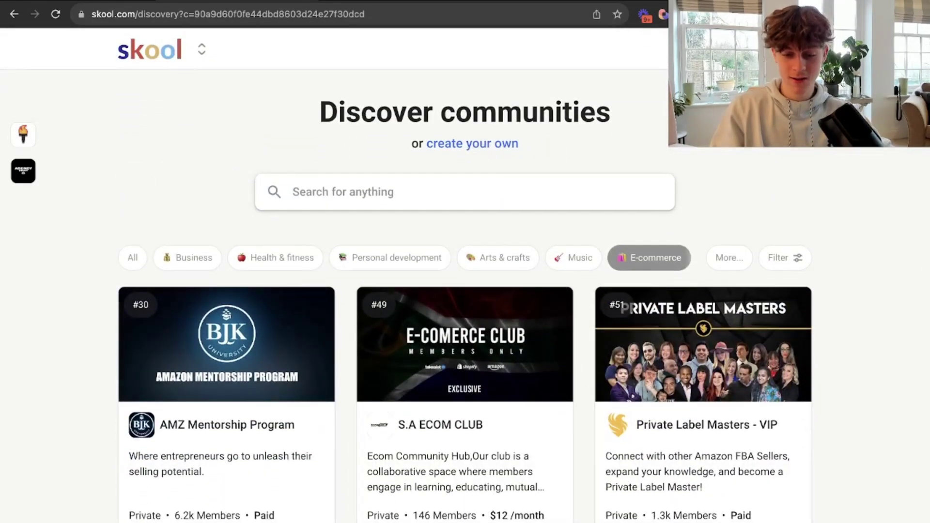
Reveal more categories, switch the filter to Business, and scroll back up to the search box.
left_click(740, 261)
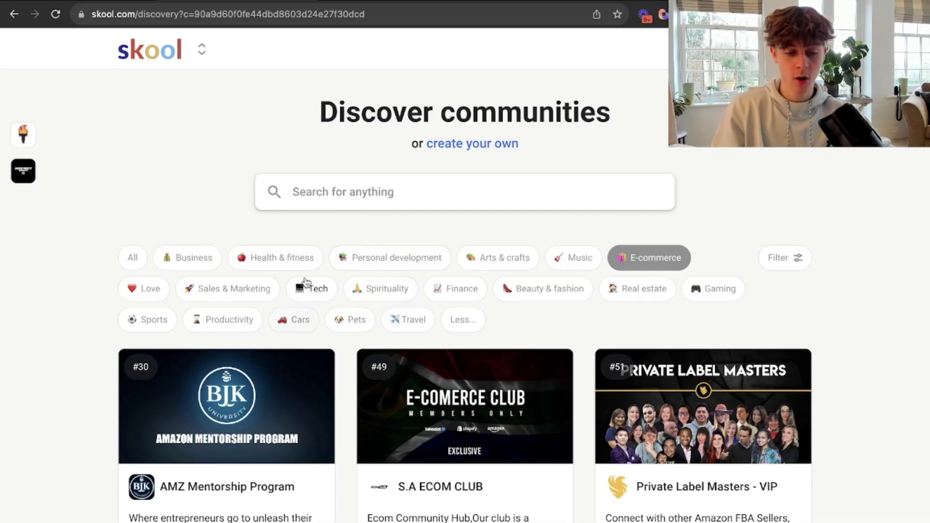
left_click(193, 261)
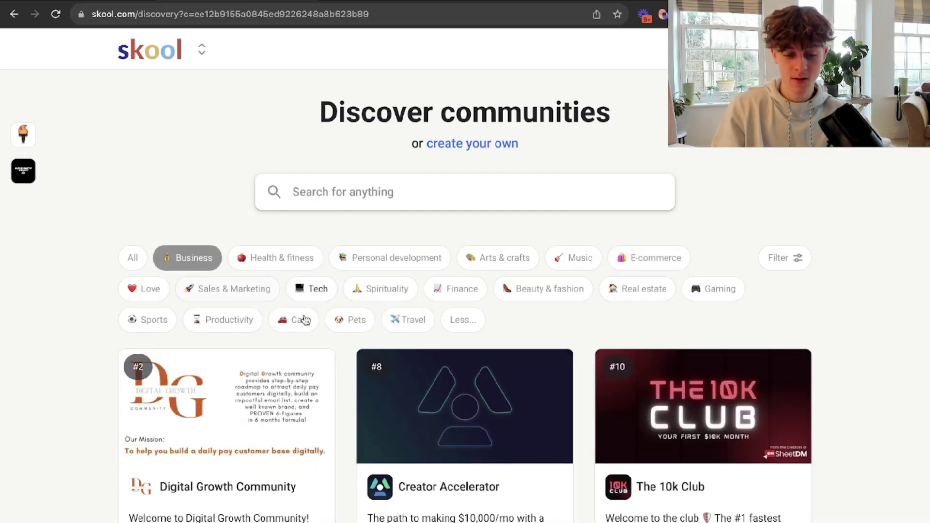
scroll(214, 442, "down", 3)
scroll(216, 443, "down", 8)
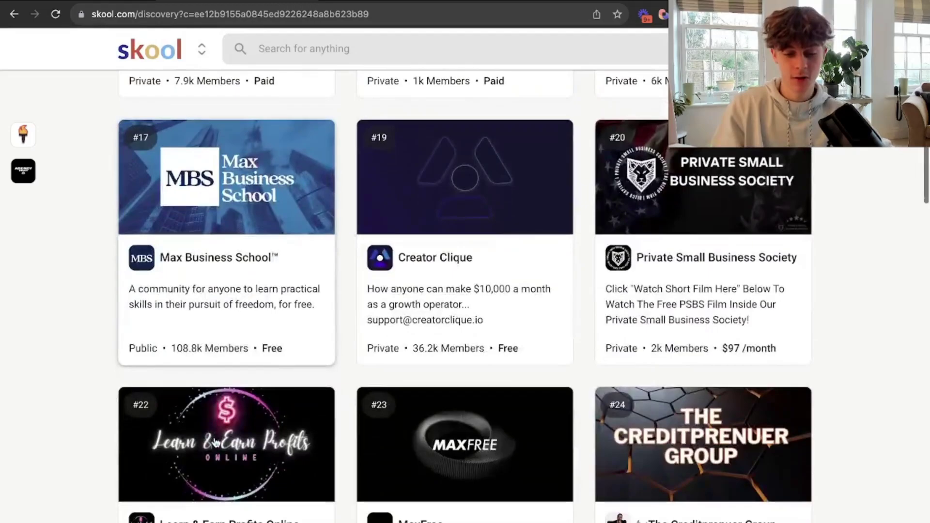
scroll(216, 442, "down", 10)
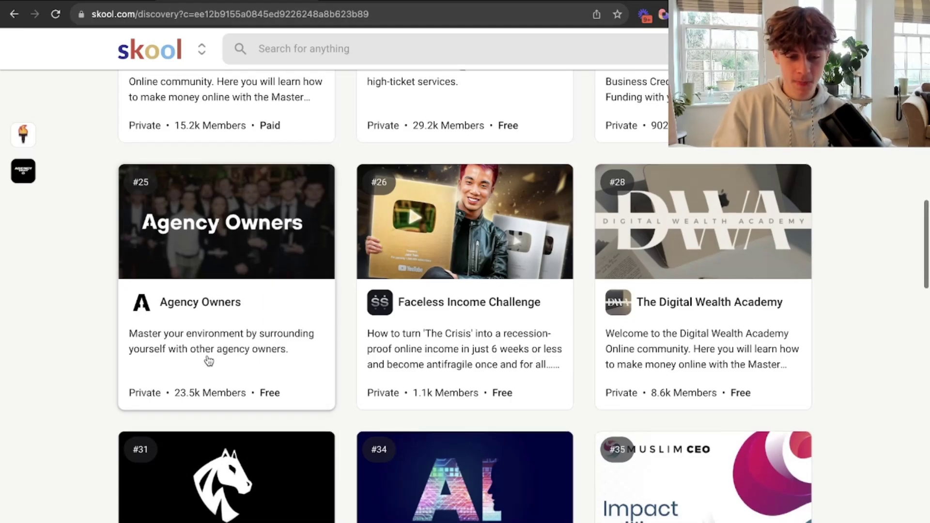
scroll(209, 361, "up", 15)
scroll(209, 361, "up", 3)
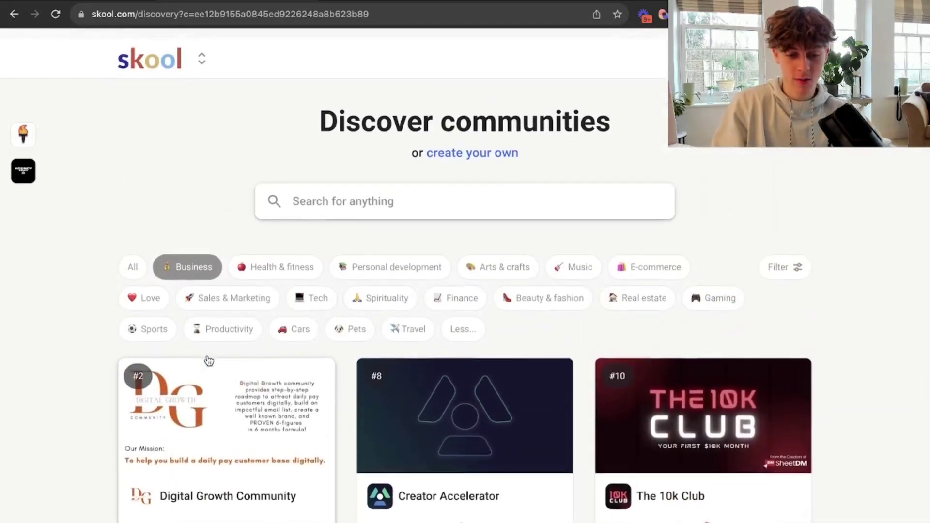
Search Skool communities for 'ai riches' and open the A.I. Riches community.
left_click(353, 191)
type("ai ")
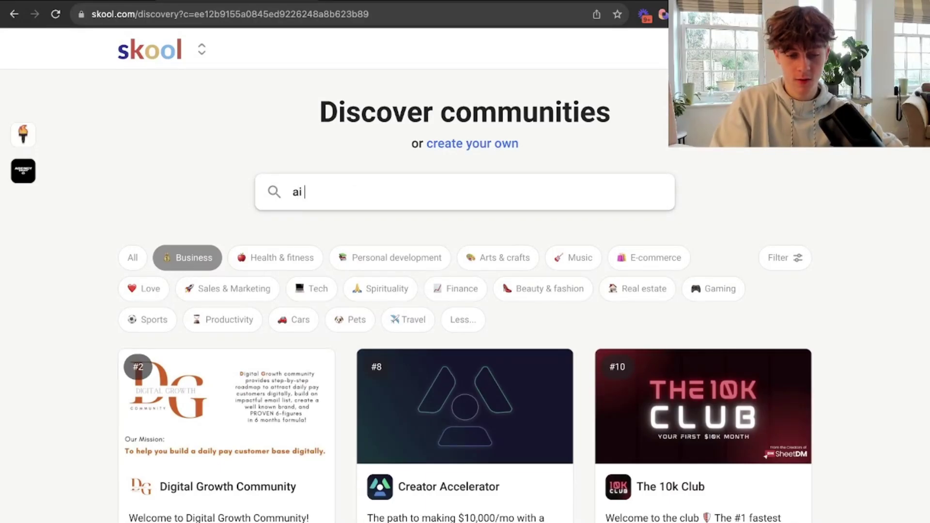
type("riches")
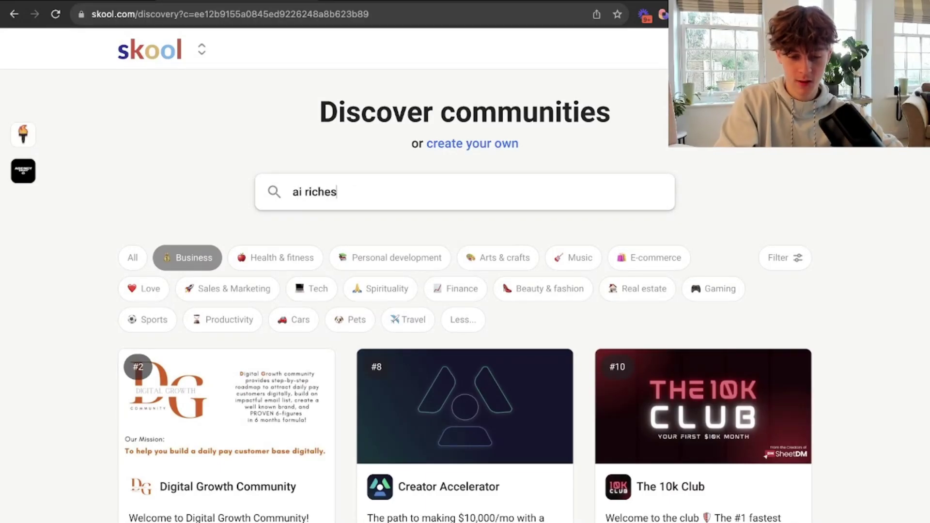
key("Return")
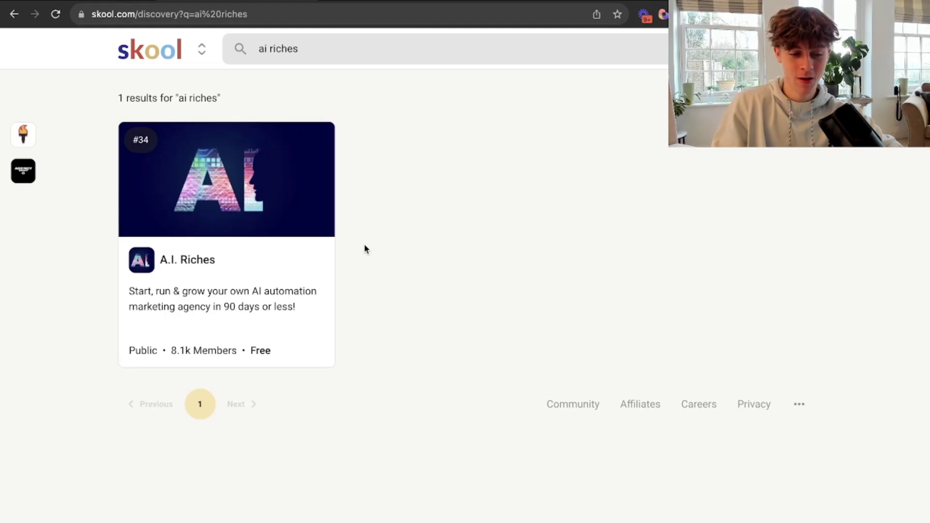
left_click(182, 185)
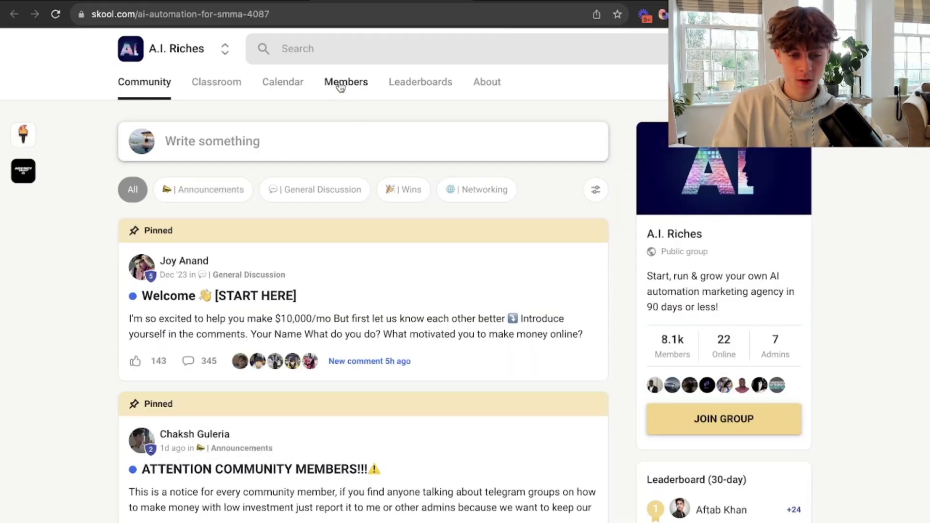
Open A.I. Riches' Members tab and scroll through the online-now members.
left_click(341, 83)
scroll(303, 300, "down", 15)
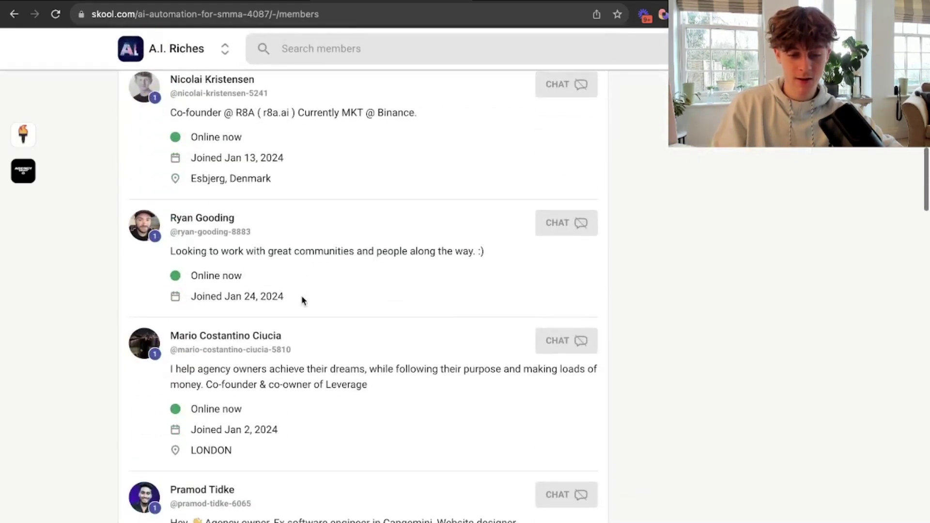
scroll(395, 278, "down", 6)
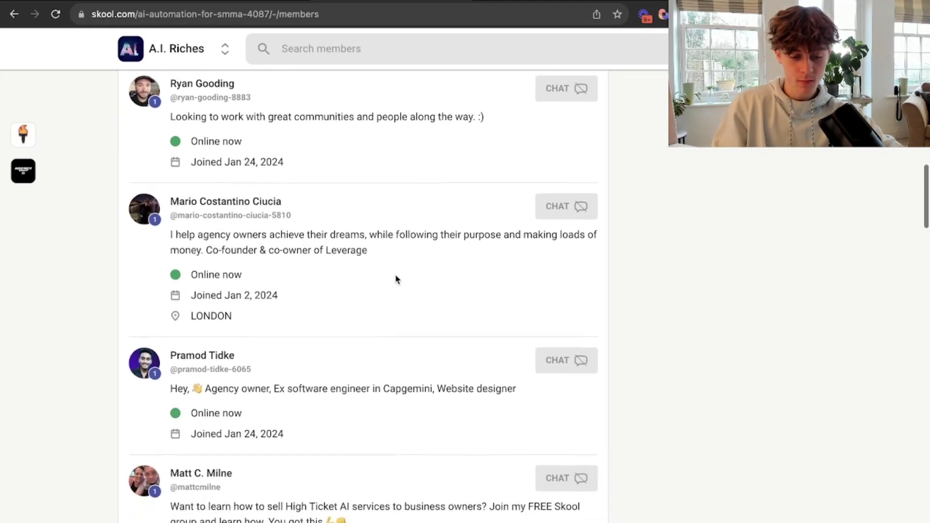
scroll(396, 279, "down", 2)
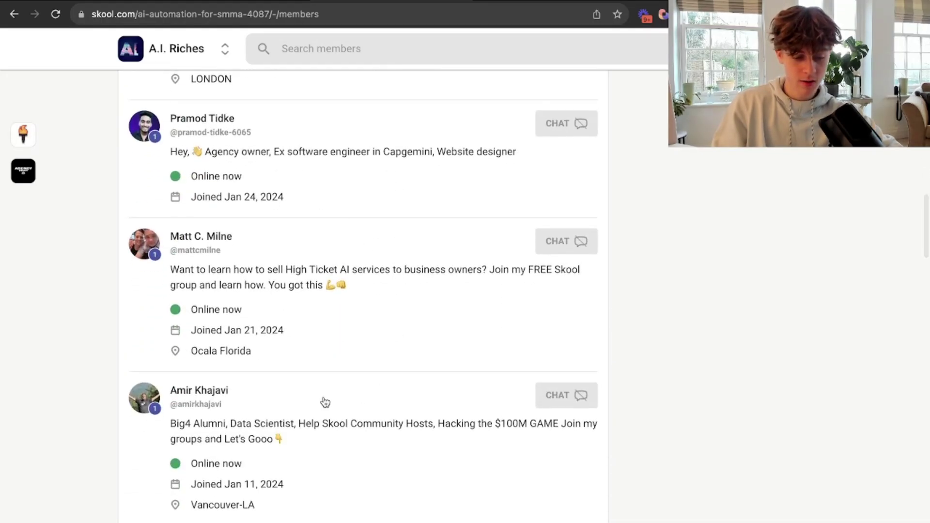
scroll(324, 401, "down", 6)
scroll(324, 401, "down", 15)
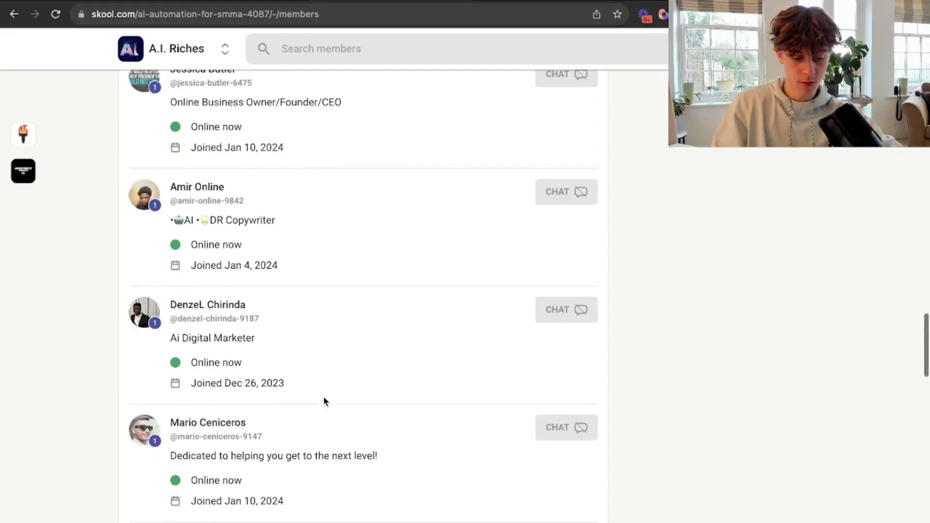
scroll(323, 397, "down", 12)
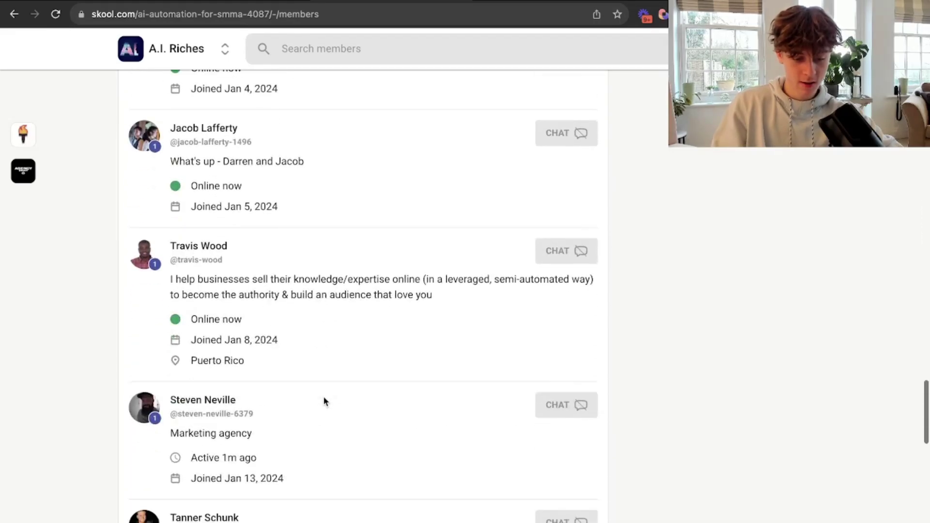
scroll(336, 234, "down", 7)
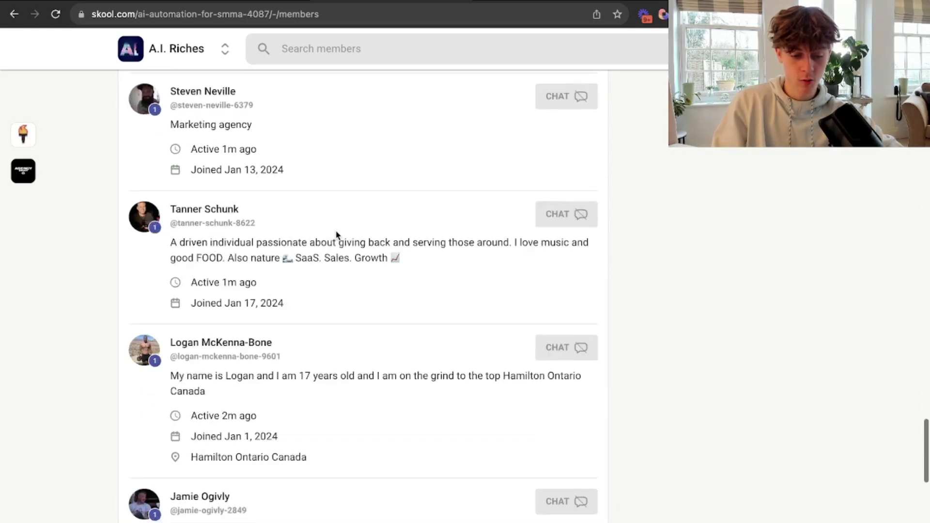
scroll(336, 234, "down", 8)
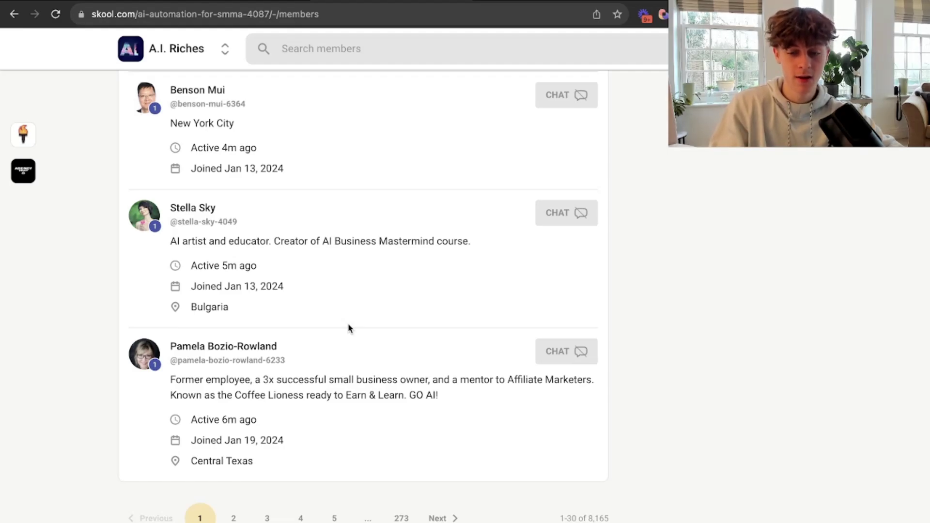
scroll(349, 329, "up", 20)
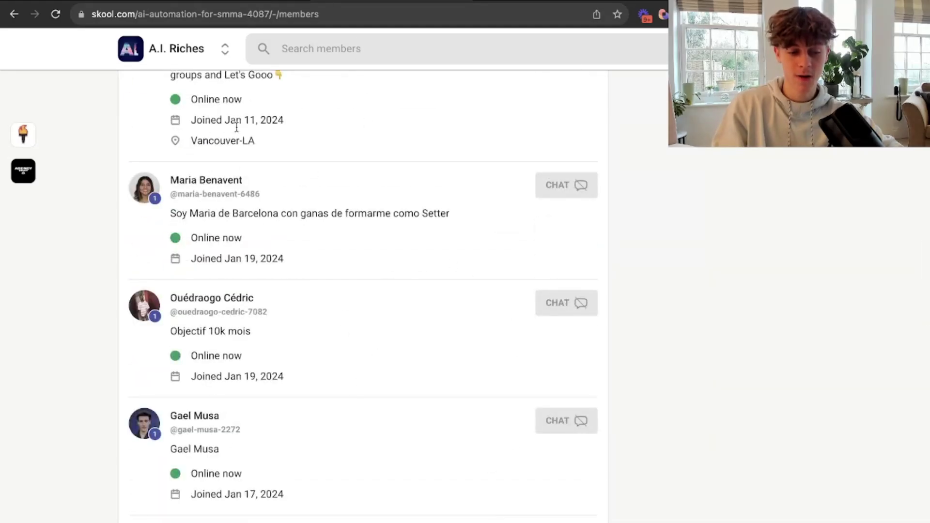
scroll(349, 269, "up", 5)
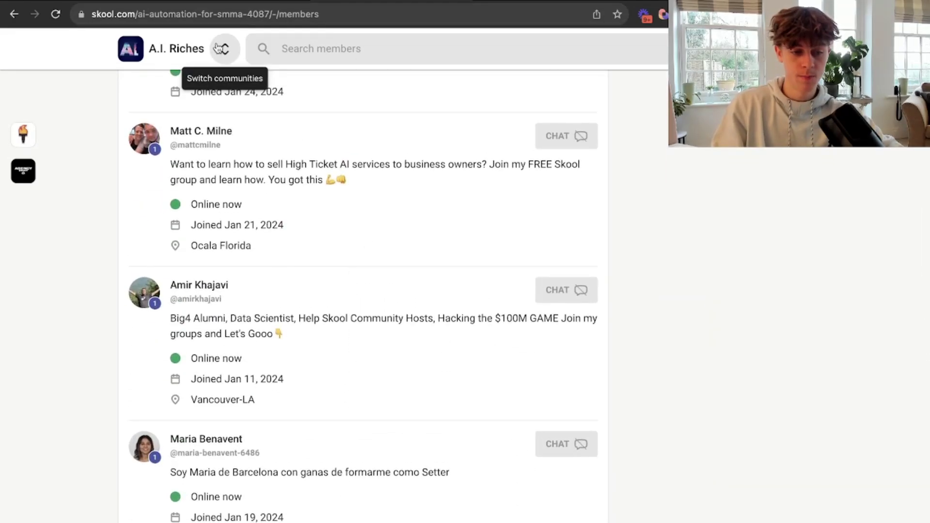
In the outreach plan doc, scroll to step 1 and select the 'Pros of paid:' heading.
left_click(534, 1)
scroll(354, 420, "down", 3)
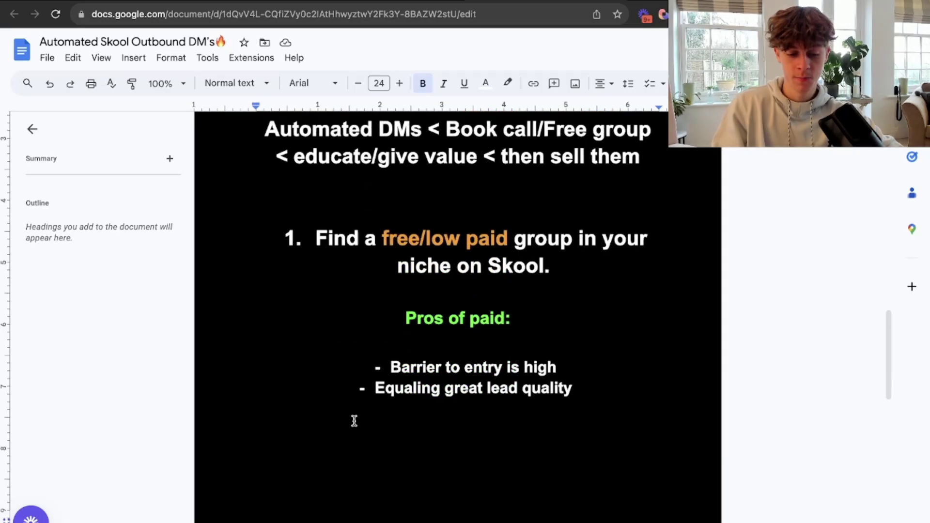
left_click_drag(405, 277, 523, 276)
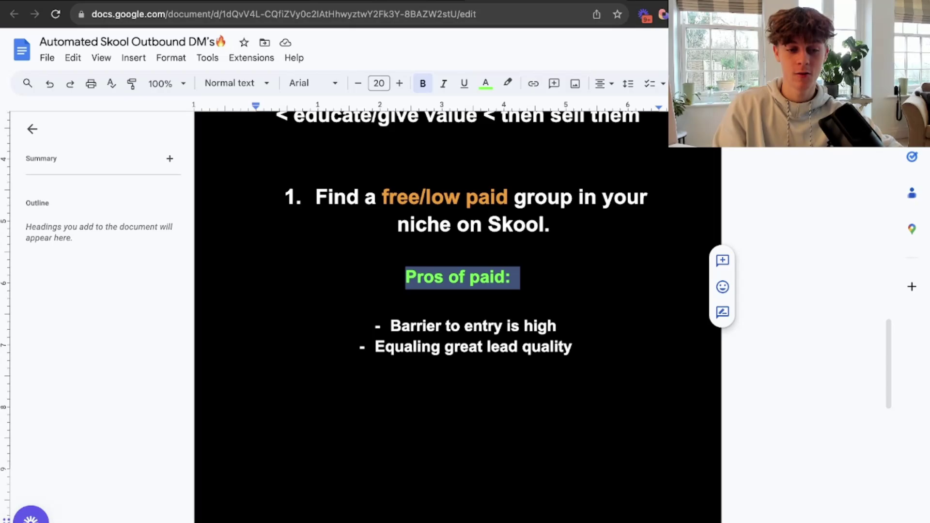
Return to Skool's A.I. Riches members list, dismissing the community switcher without changing communities.
key("ctrl+Tab")
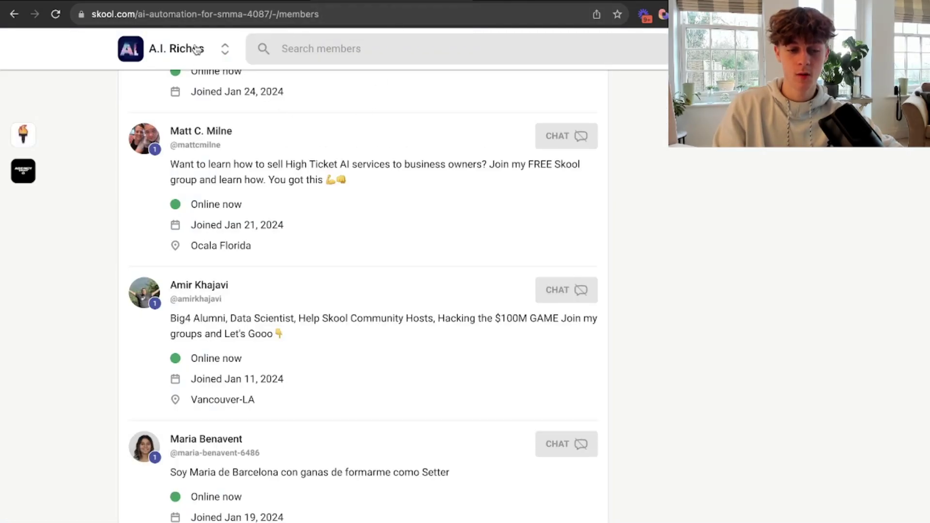
left_click(225, 48)
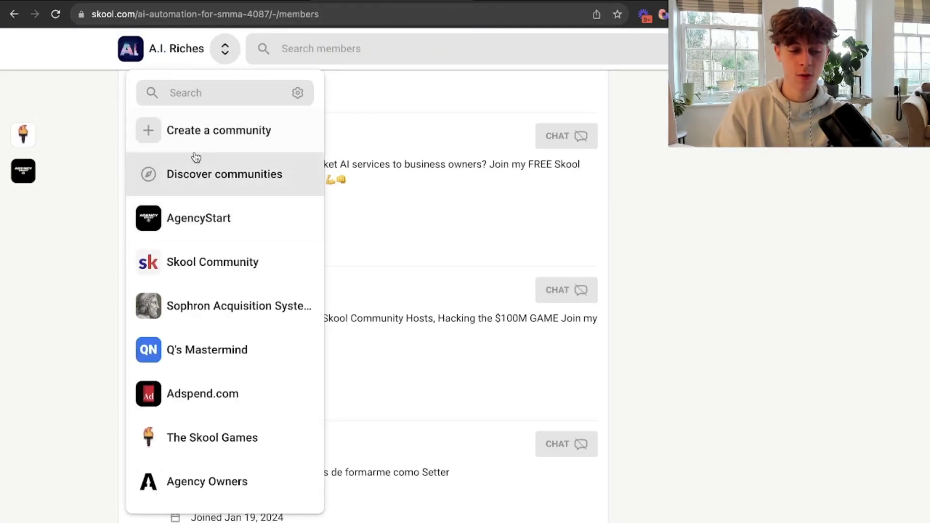
left_click(47, 213)
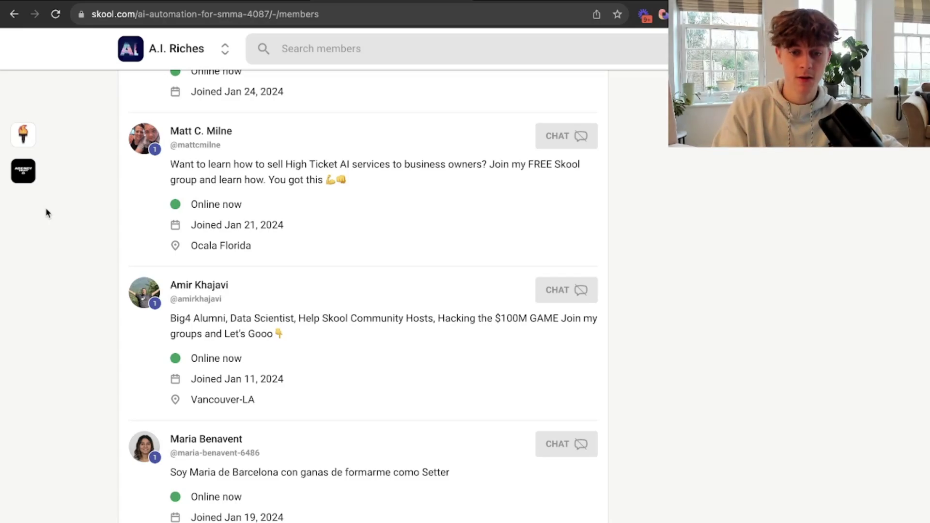
Review the outreach doc, scrolling from step 2 back up to step 1.
left_click(547, 1)
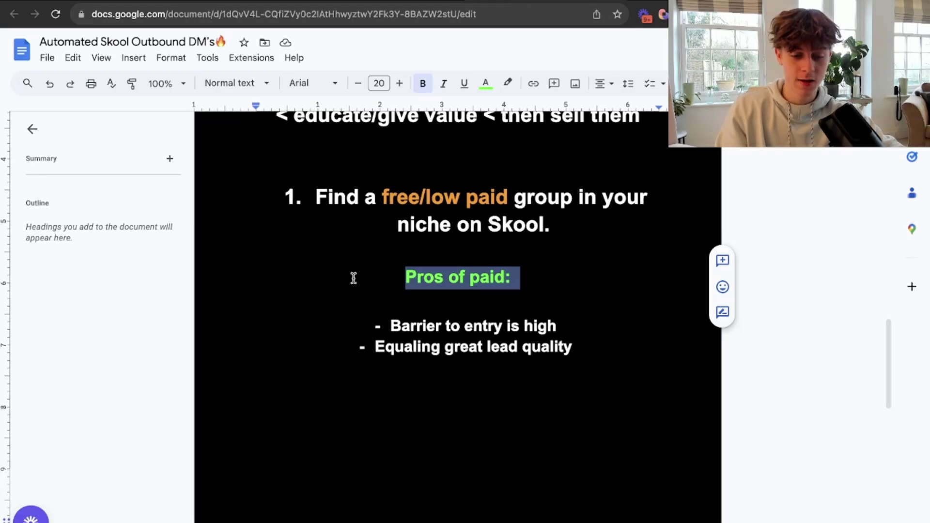
scroll(297, 351, "down", 10)
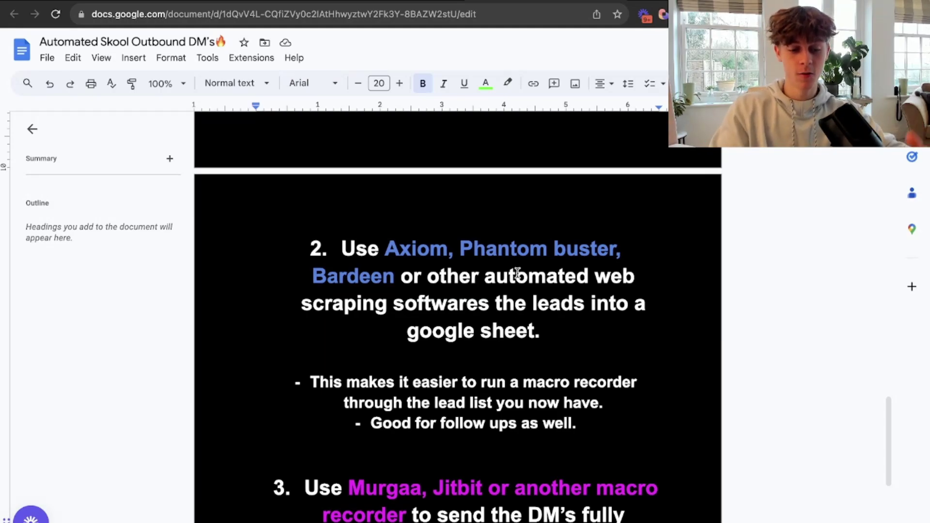
scroll(412, 292, "up", 1)
scroll(412, 292, "up", 8)
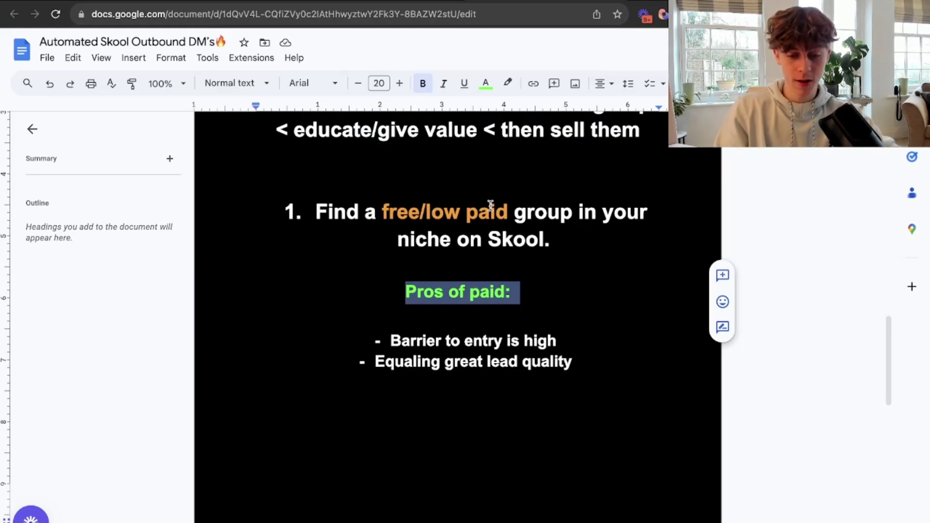
scroll(493, 206, "down", 10)
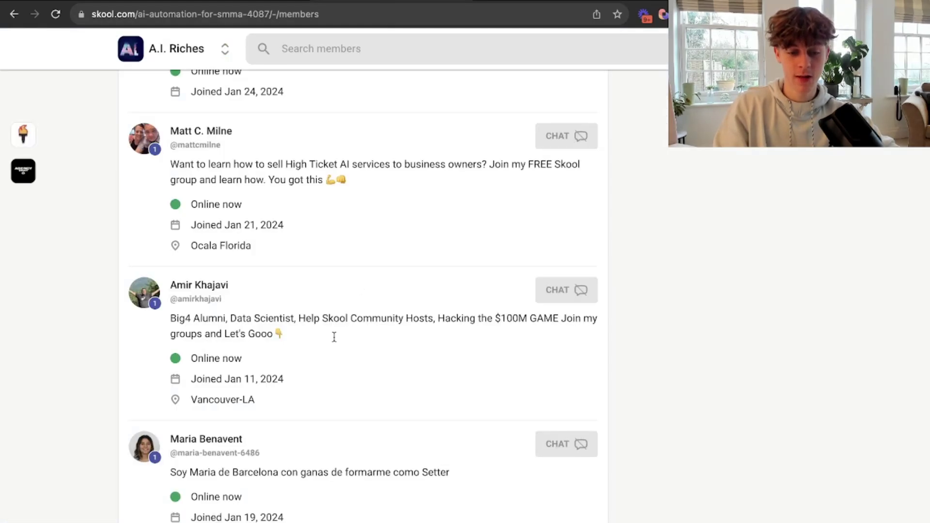
Scroll through the A.I. Riches members list, then glance back at the outreach plan doc.
scroll(317, 371, "down", 15)
scroll(318, 371, "down", 15)
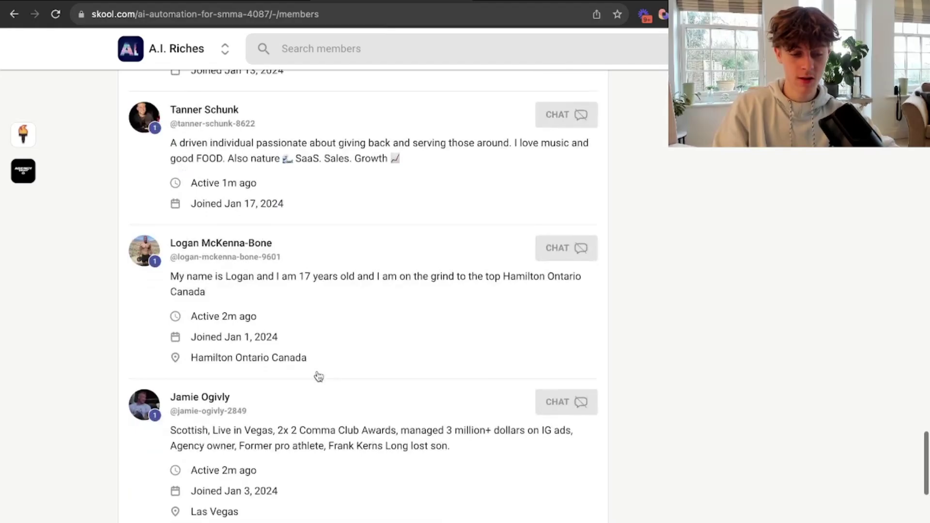
scroll(318, 376, "up", 20)
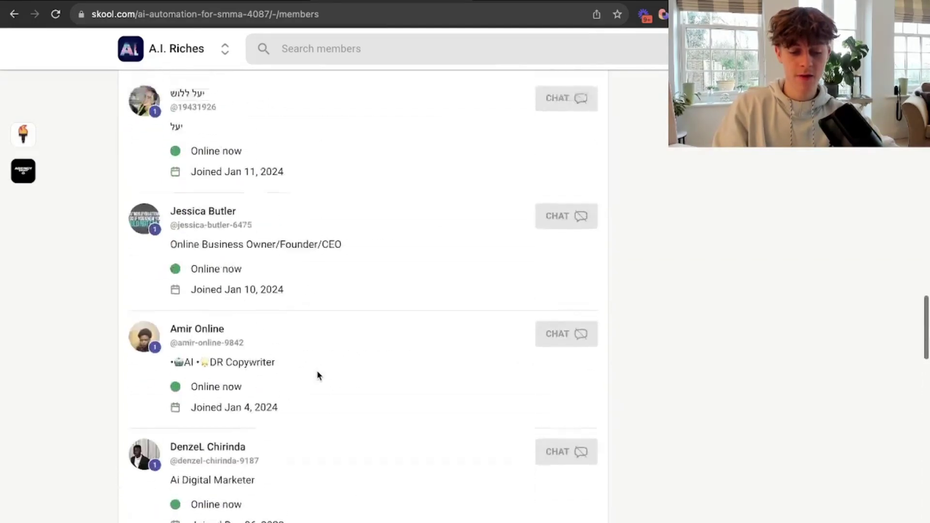
scroll(317, 376, "up", 10)
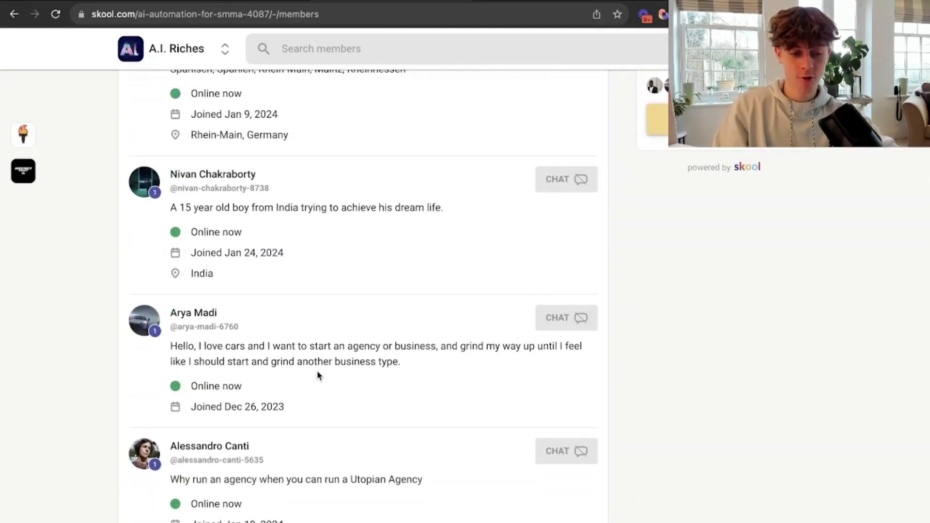
scroll(316, 375, "down", 3)
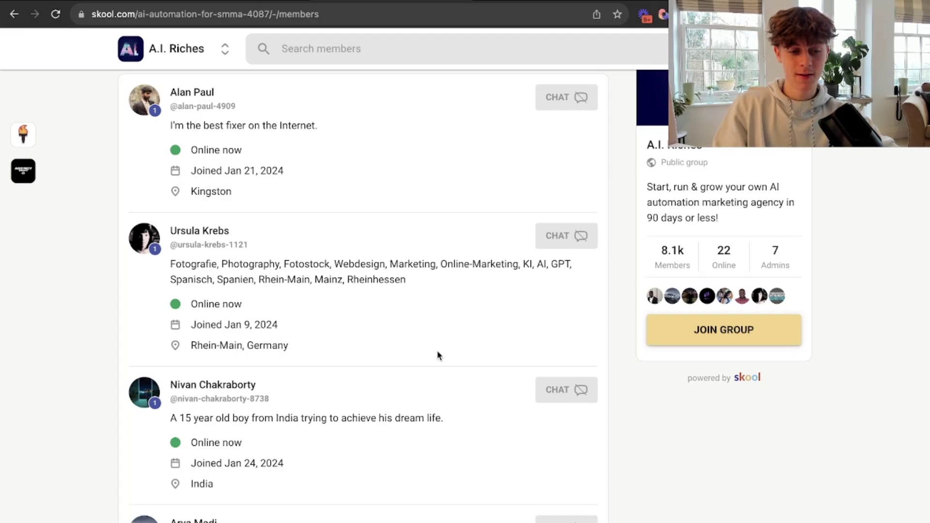
left_click(537, 5)
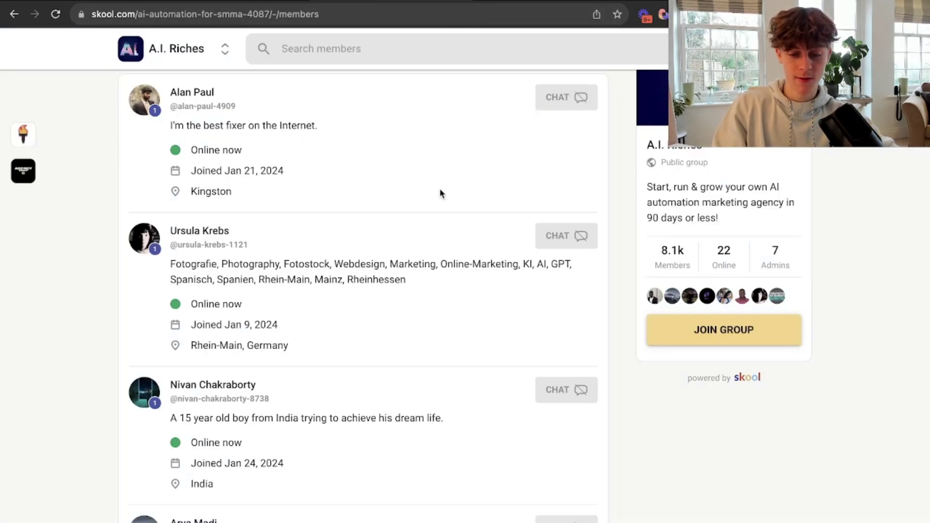
Scroll to the bottom of the members list and load page 2.
scroll(390, 278, "down", 10)
scroll(391, 283, "up", 8)
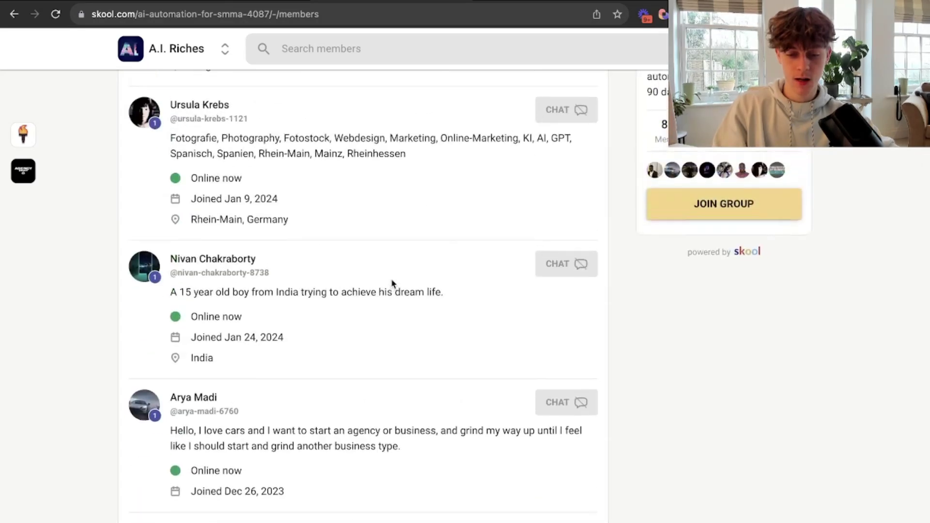
scroll(391, 278, "up", 5)
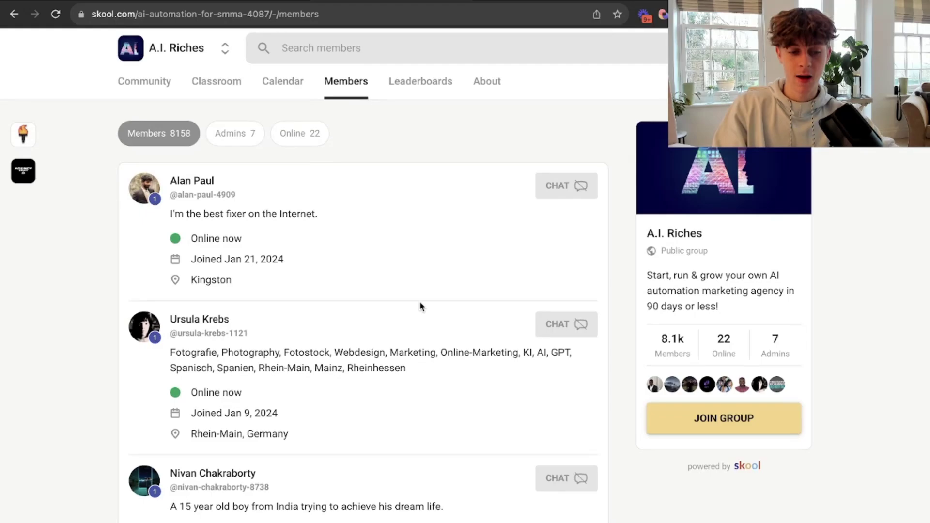
scroll(420, 304, "down", 20)
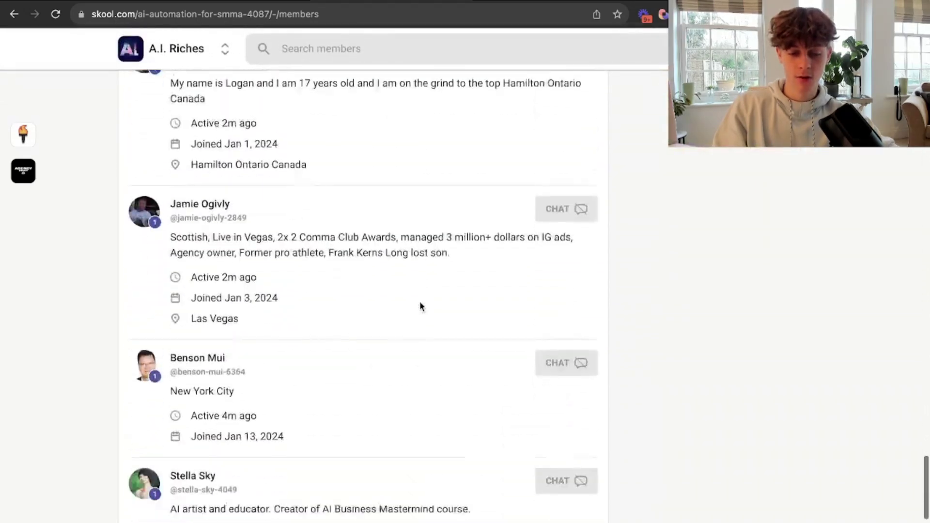
scroll(419, 306, "down", 5)
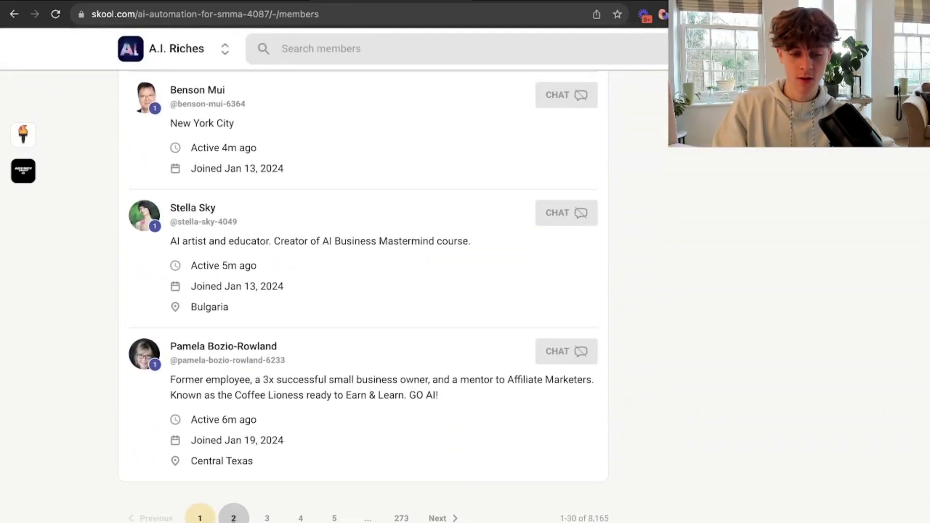
left_click(233, 518)
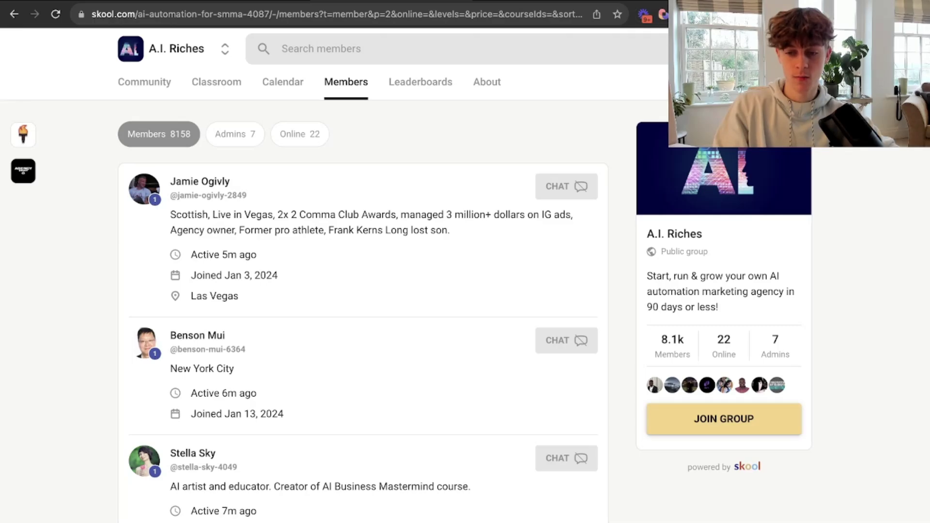
Open Bardeen and start building a new custom automation from scratch.
left_click(663, 15)
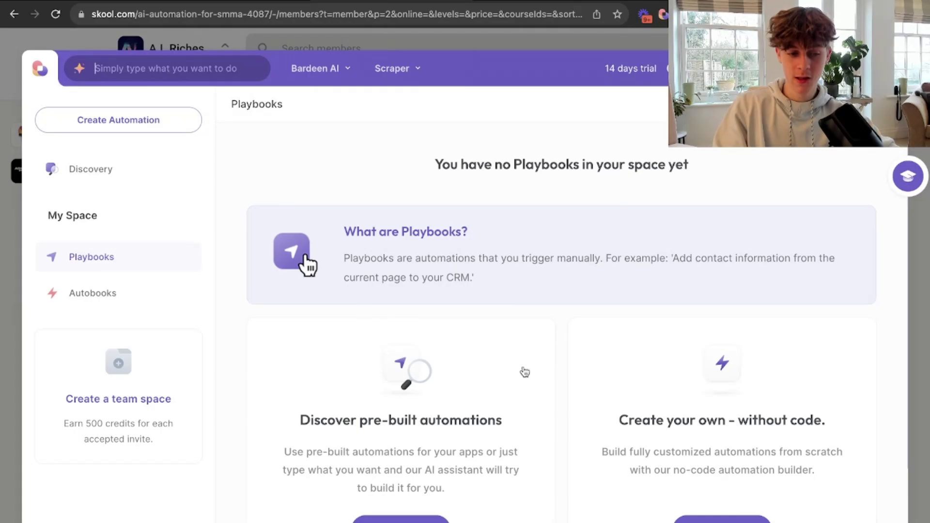
scroll(347, 433, "down", 3)
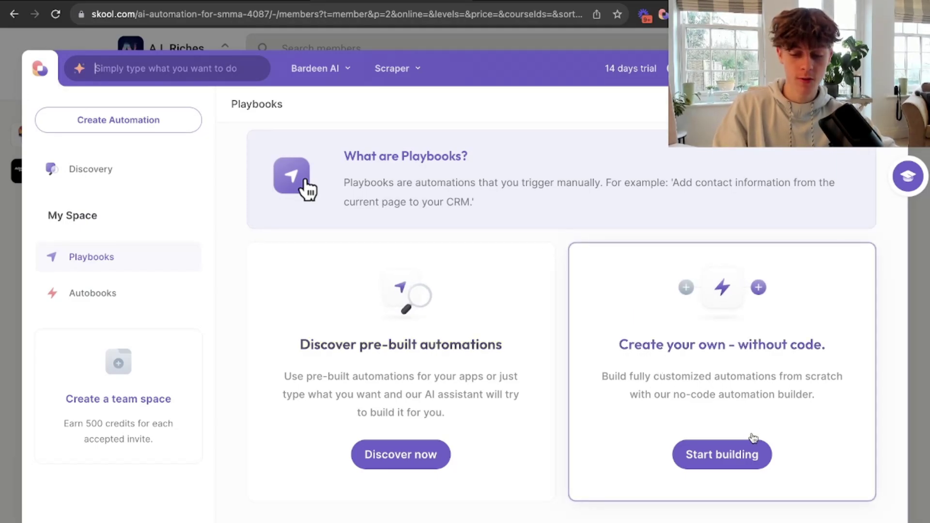
left_click(731, 454)
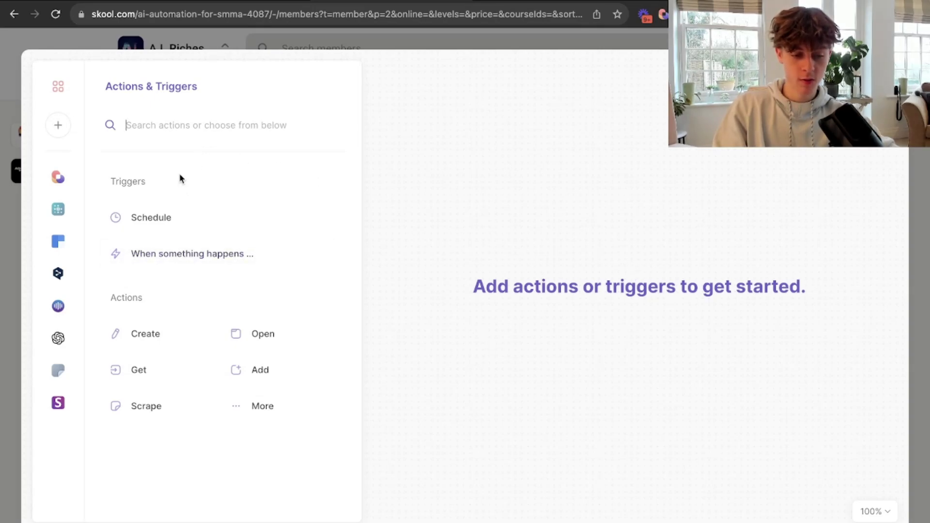
Add a Scrape data on active tab step with a new scraper template for the A.I. Riches members tab.
type("scr")
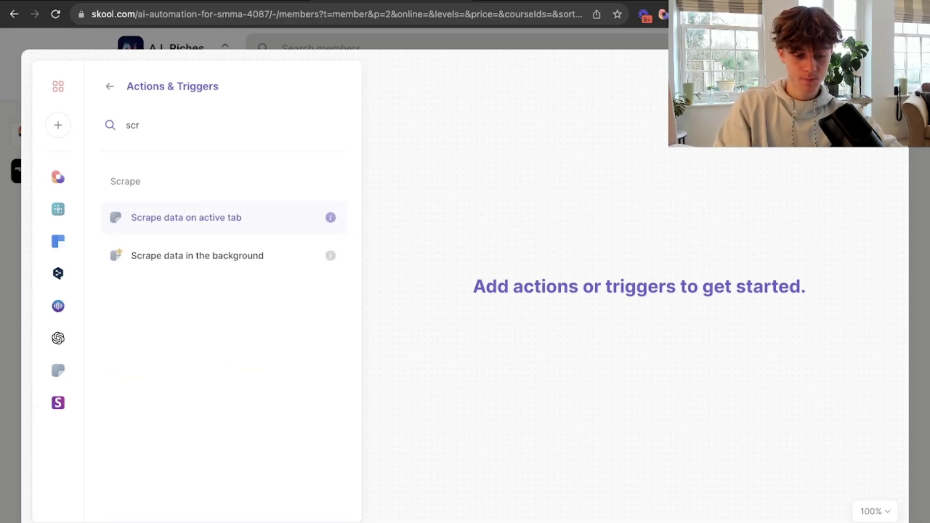
left_click(188, 219)
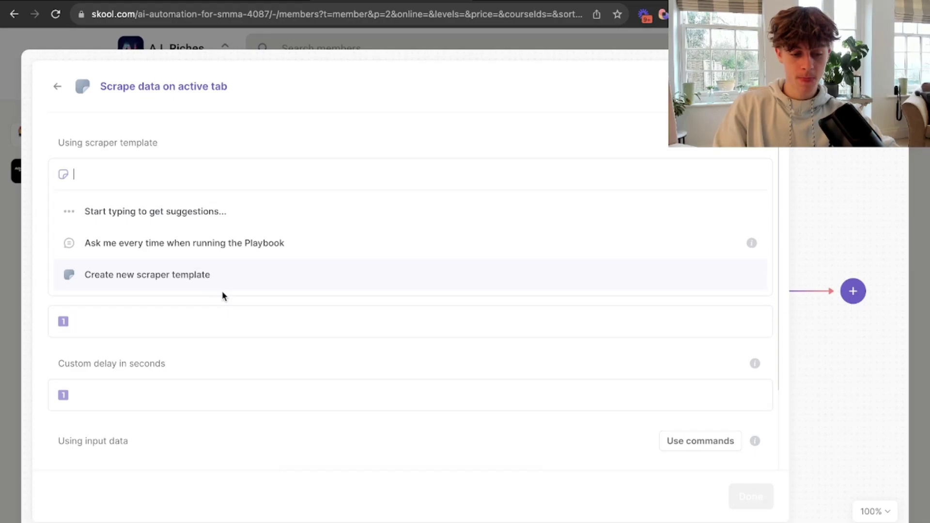
left_click(199, 275)
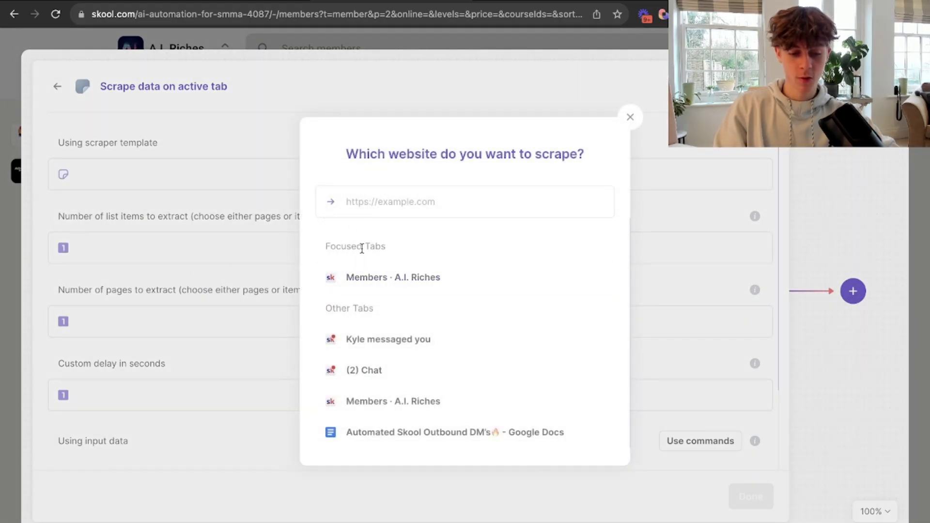
left_click(402, 284)
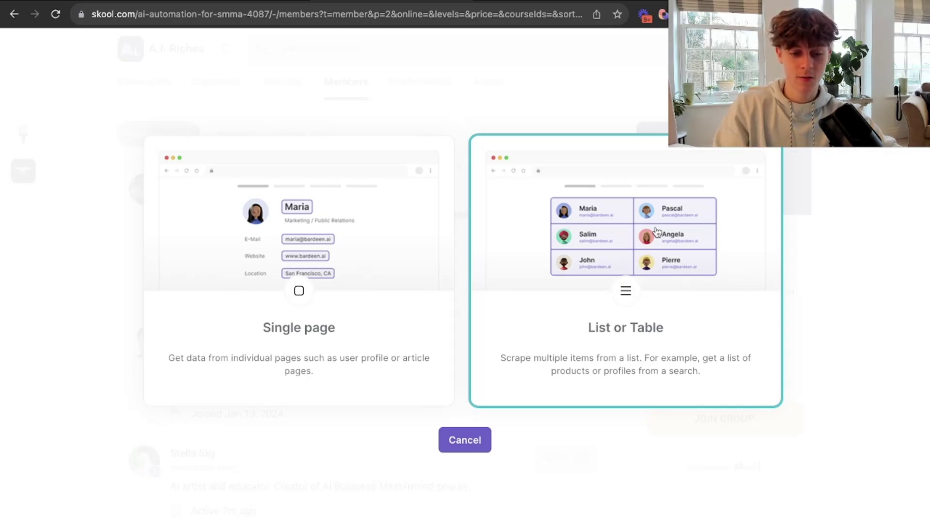
Start a List or Table scraper, mark member list elements, and use Infinite Scroll pagination.
left_click(624, 262)
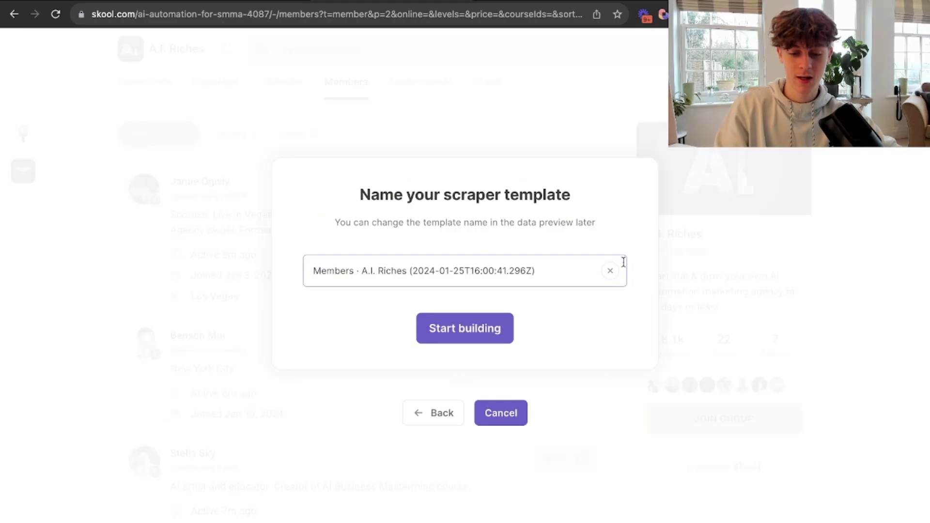
left_click(456, 326)
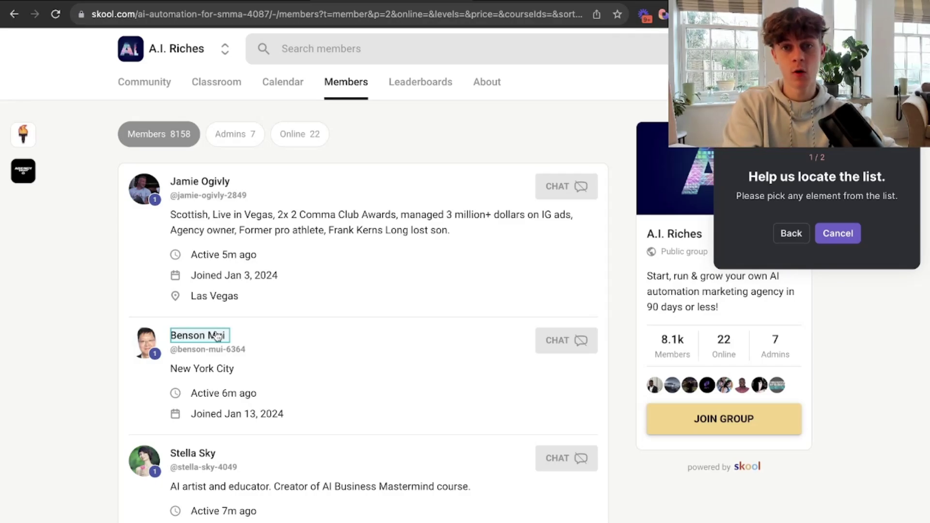
left_click(206, 187)
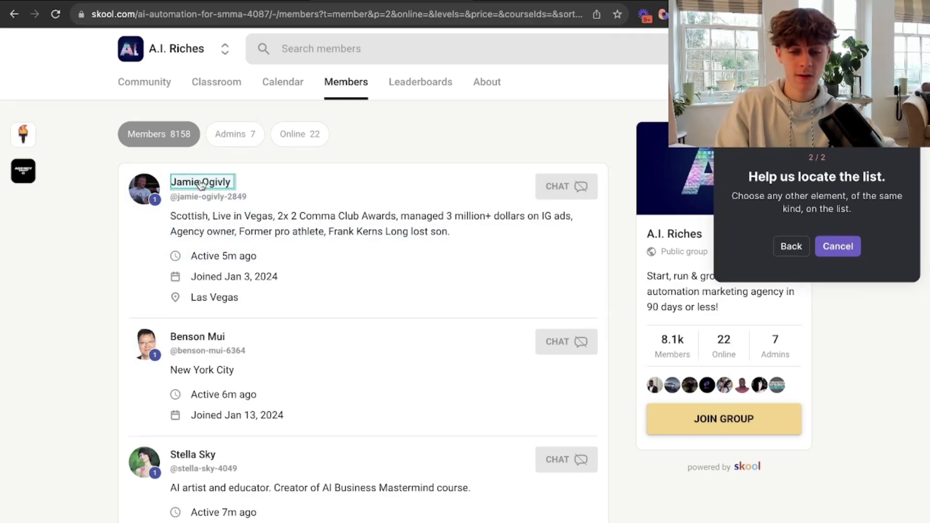
left_click(215, 199)
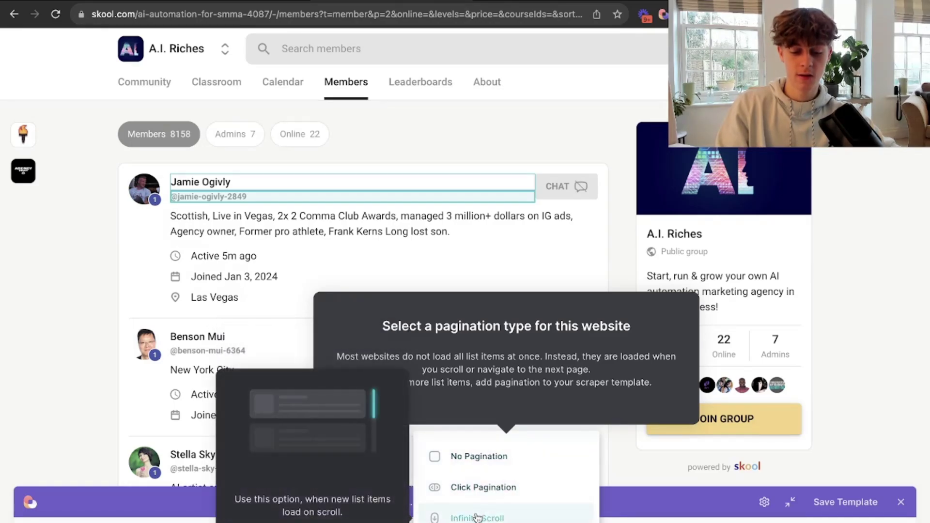
left_click(476, 517)
scroll(408, 414, "down", 15)
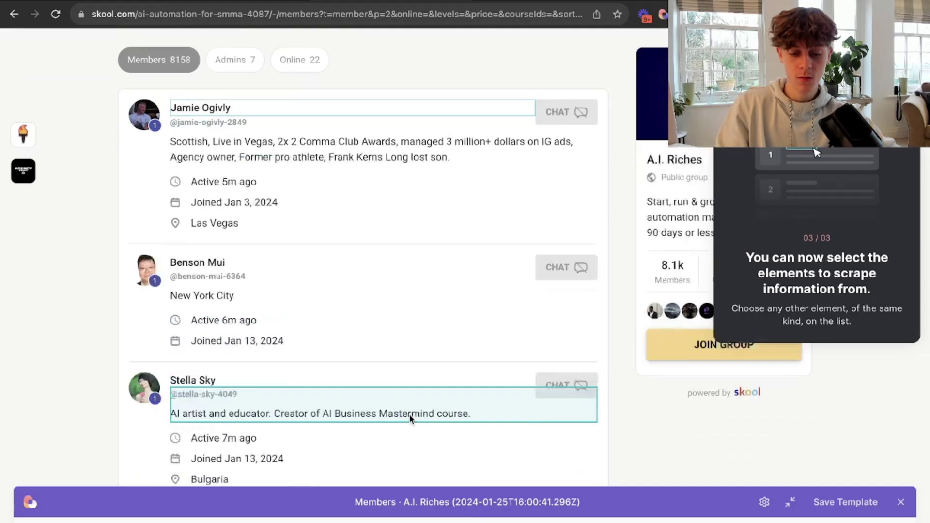
scroll(409, 414, "up", 12)
scroll(409, 419, "up", 5)
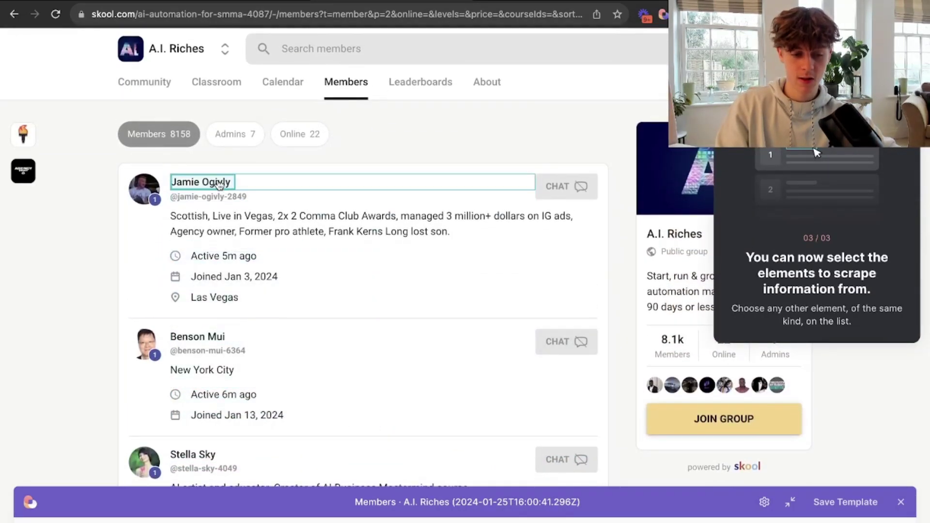
Add a Text1 column for member names and a Link column for profile URLs.
left_click(218, 183)
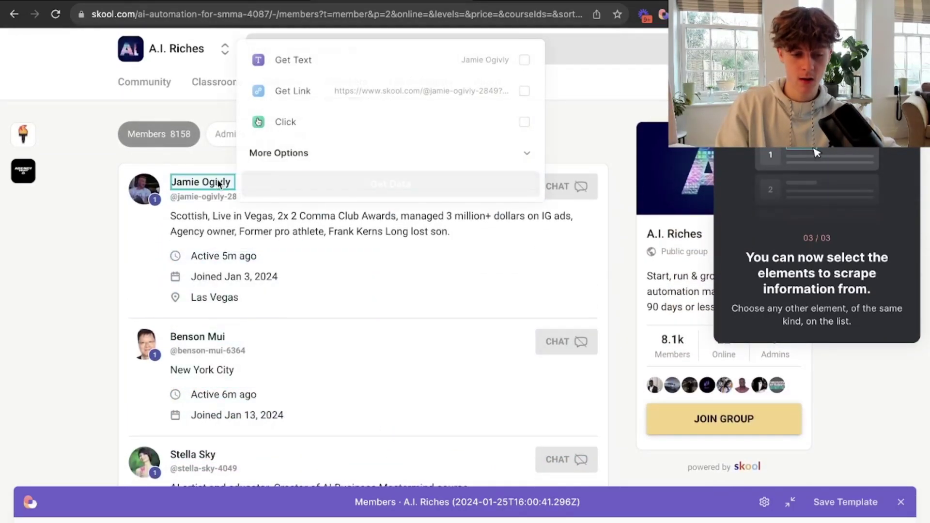
left_click(319, 72)
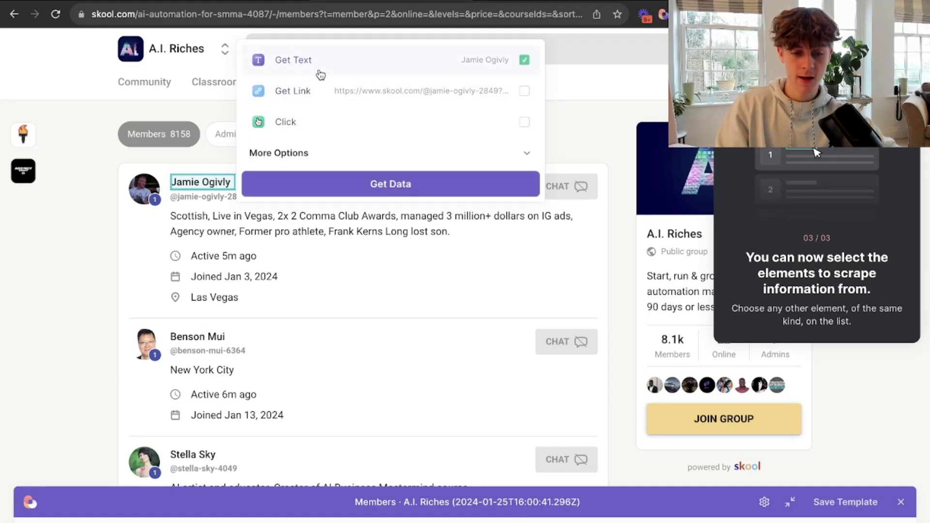
left_click(342, 190)
left_click(247, 199)
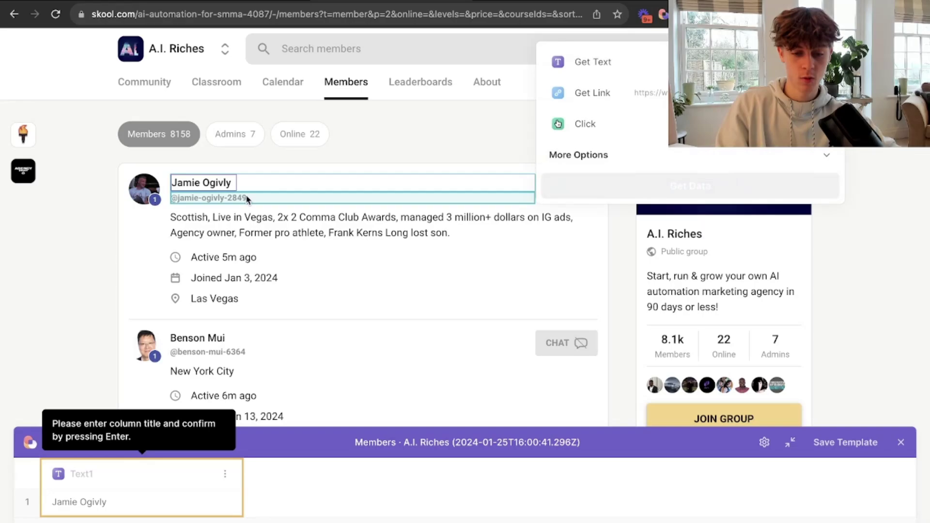
key("Return")
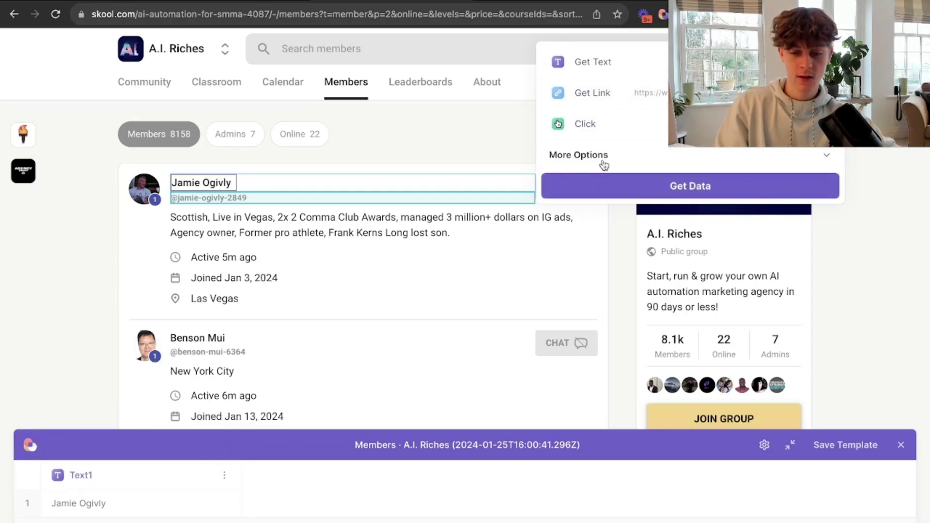
left_click(615, 97)
left_click(626, 195)
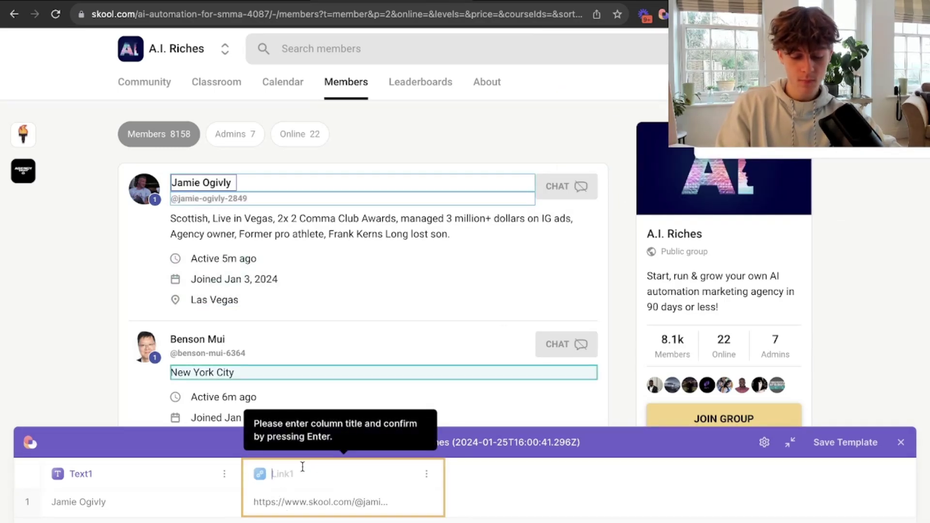
type("Link")
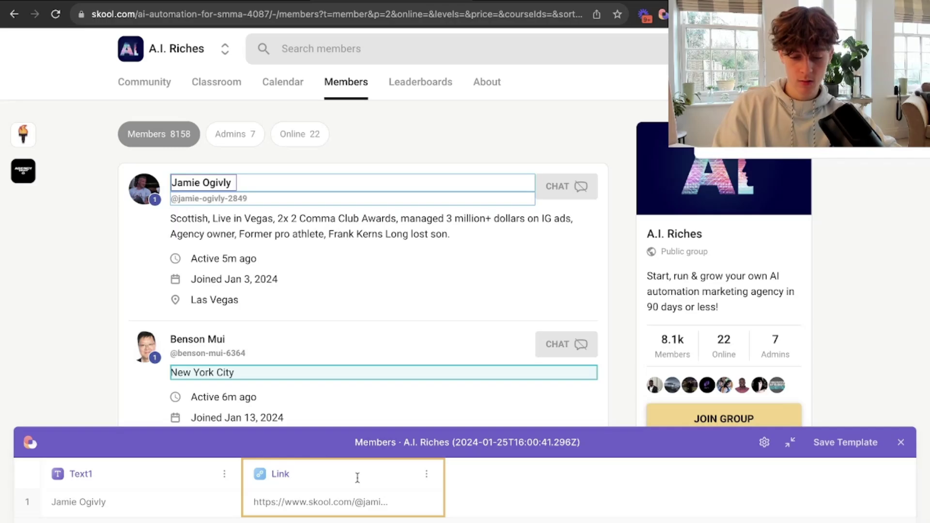
left_click(624, 449)
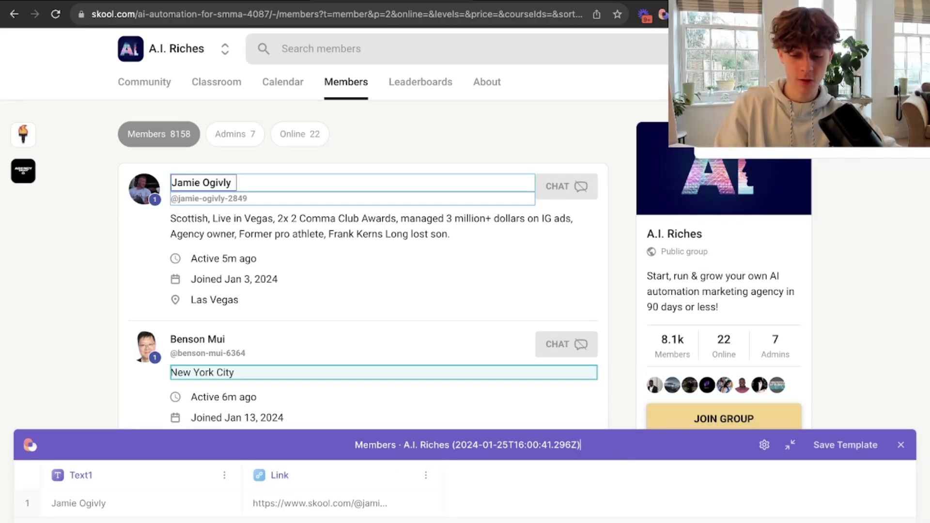
Save the template to the scrape step with max 50 items, 1 page, and a 3-second delay.
left_click(849, 442)
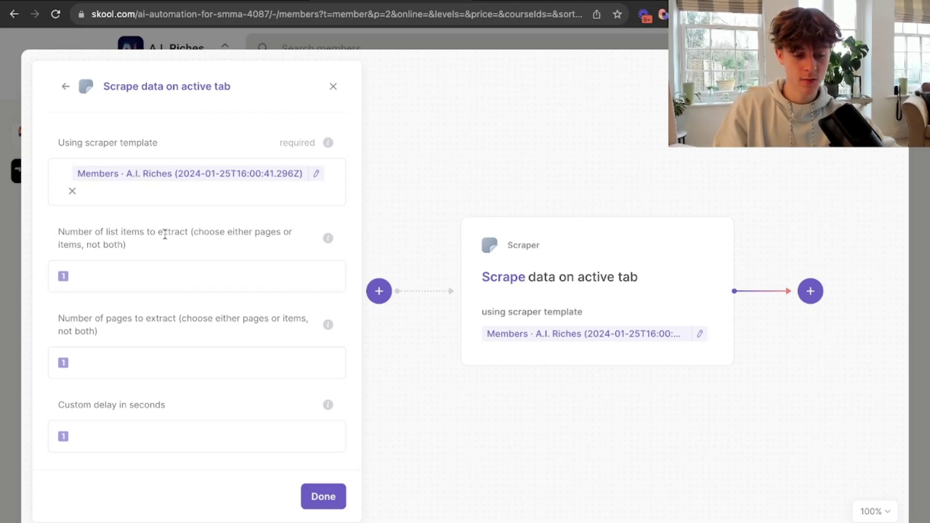
left_click(160, 272)
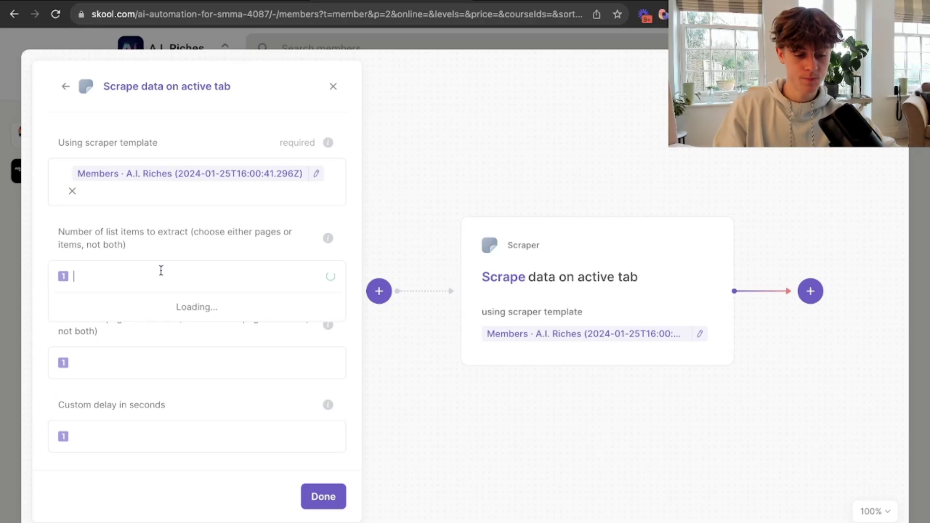
type("50")
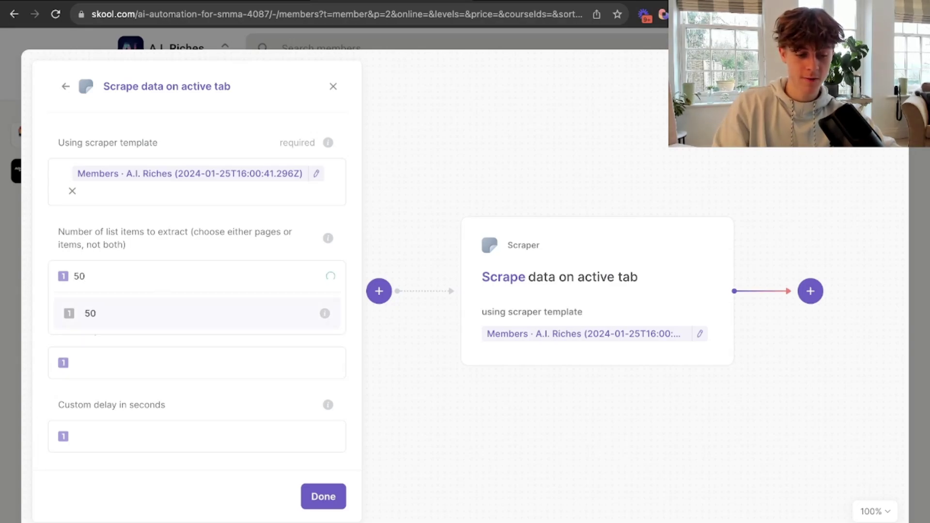
left_click(112, 313)
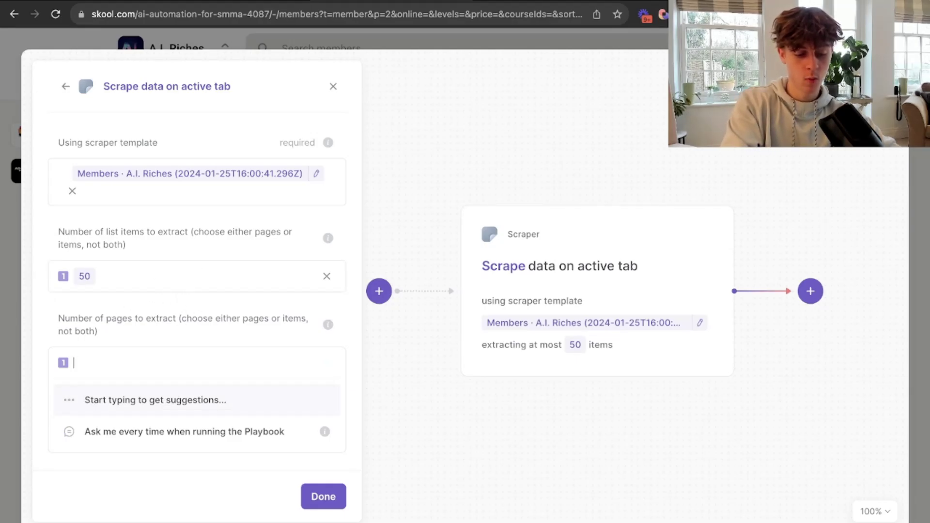
type("1")
left_click(151, 400)
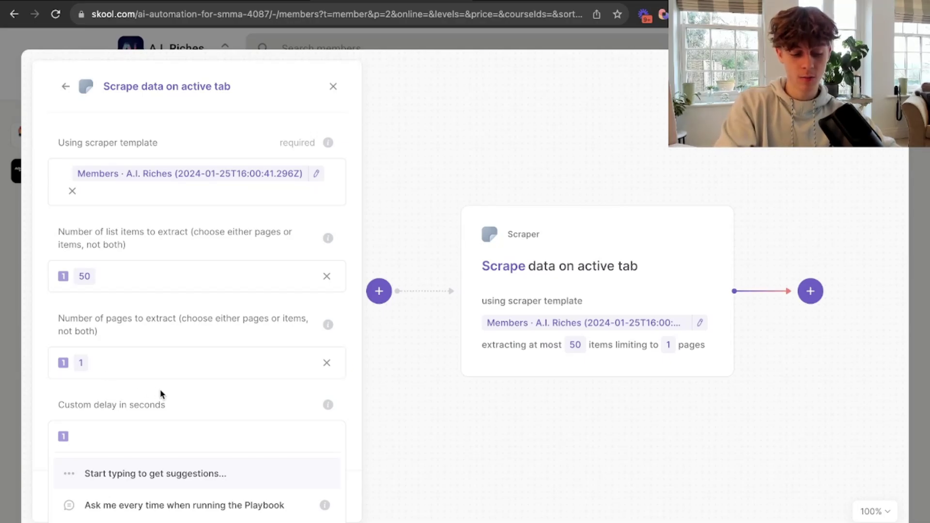
type("3")
left_click(100, 480)
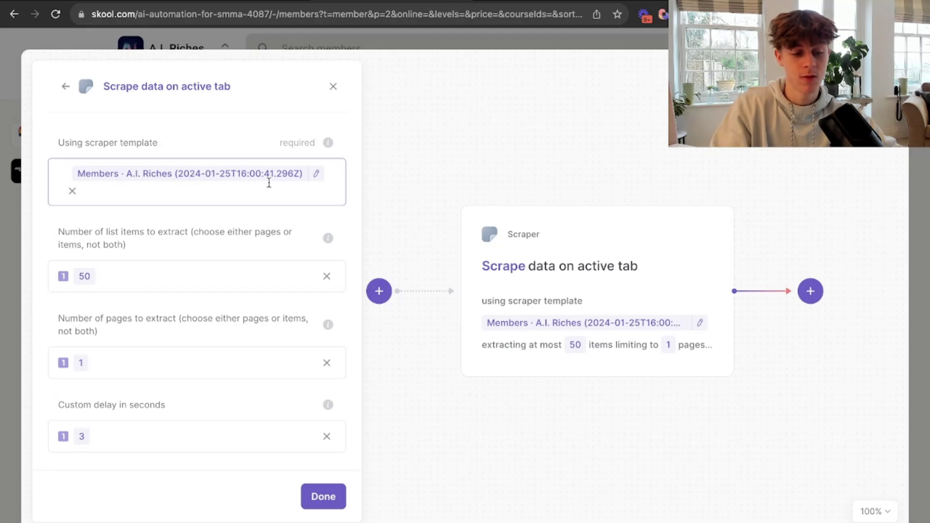
left_click(322, 498)
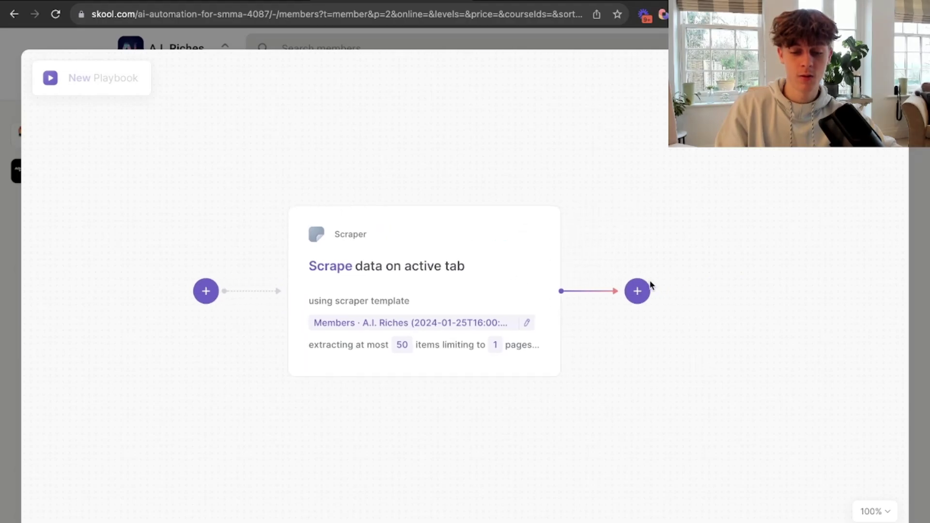
After the scraper, add a new 'Add rows to Google Sheet' action, found by searching 'goo'.
left_click(638, 291)
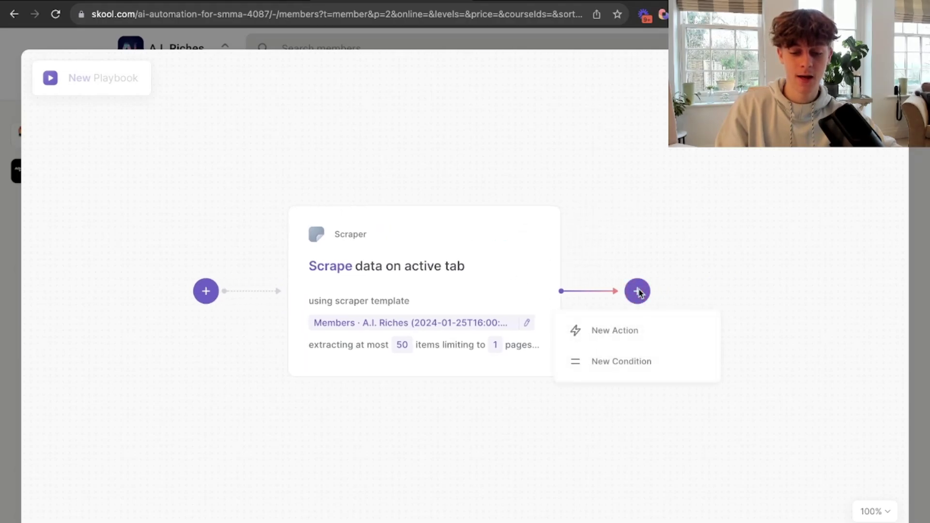
left_click(615, 330)
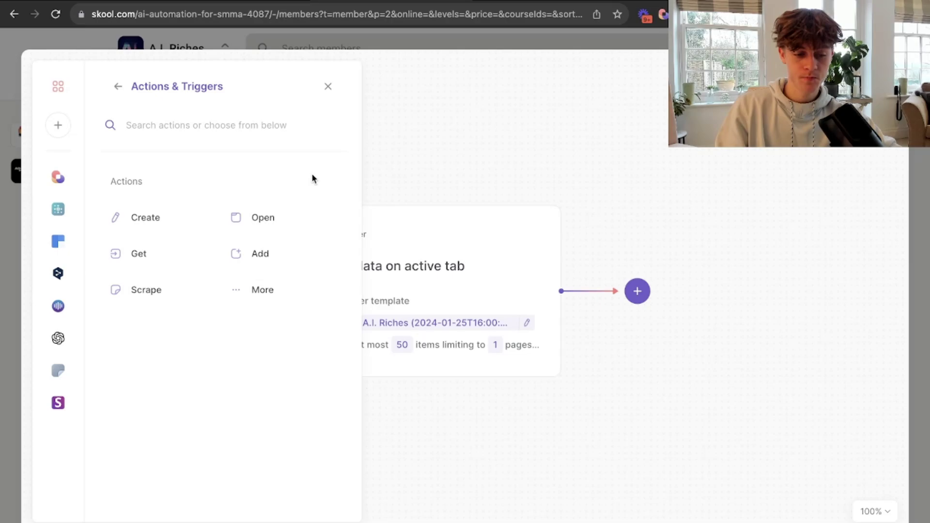
type("goo")
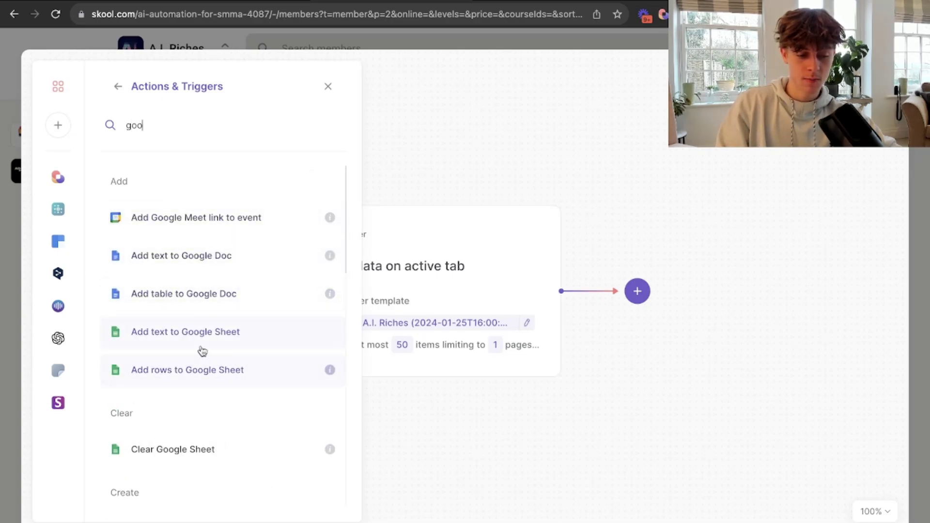
scroll(204, 351, "down", 3)
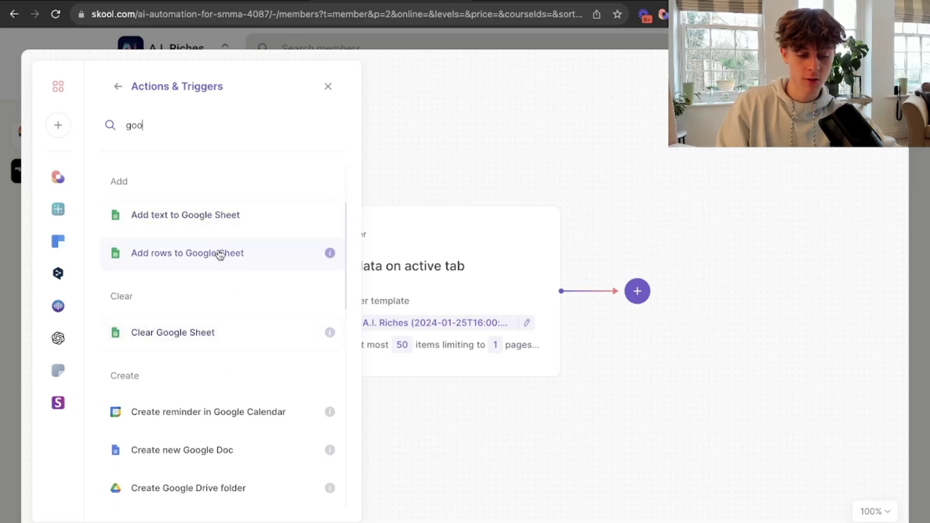
scroll(218, 253, "down", 5)
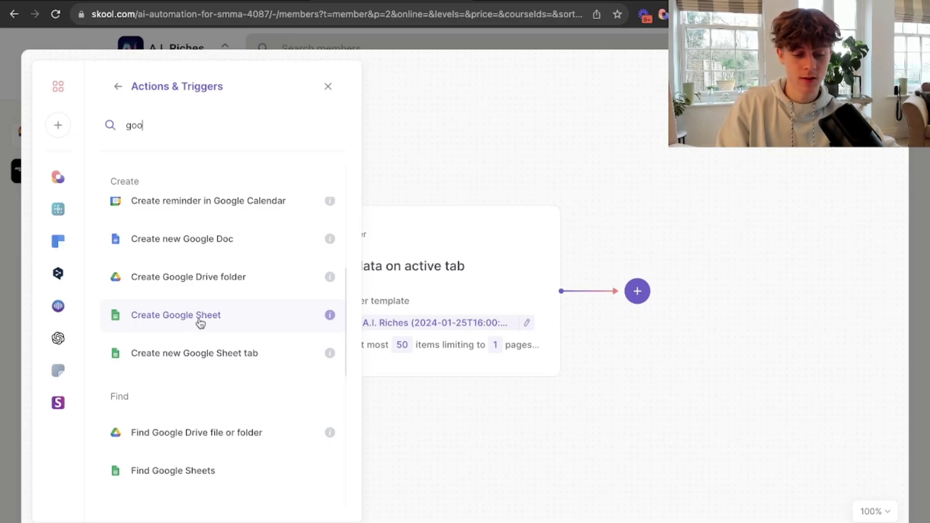
scroll(210, 315, "down", 4)
scroll(209, 320, "up", 10)
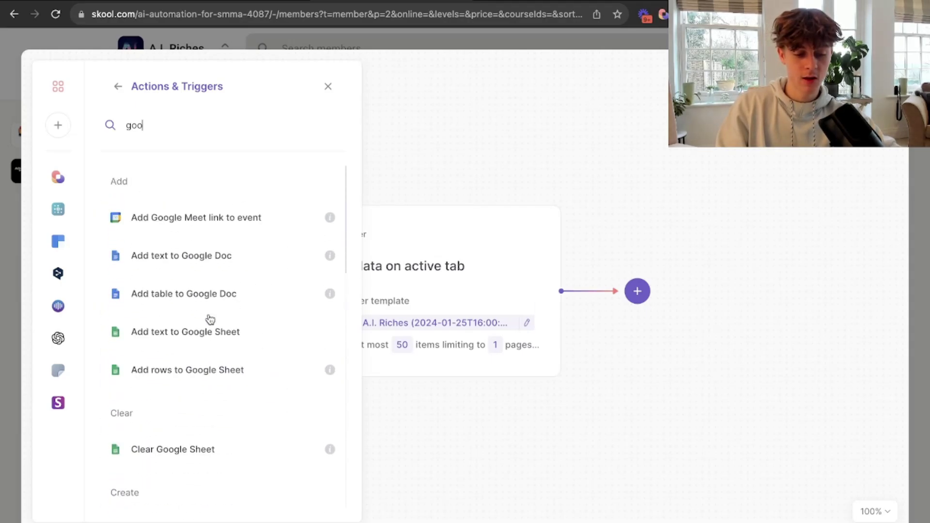
left_click(213, 371)
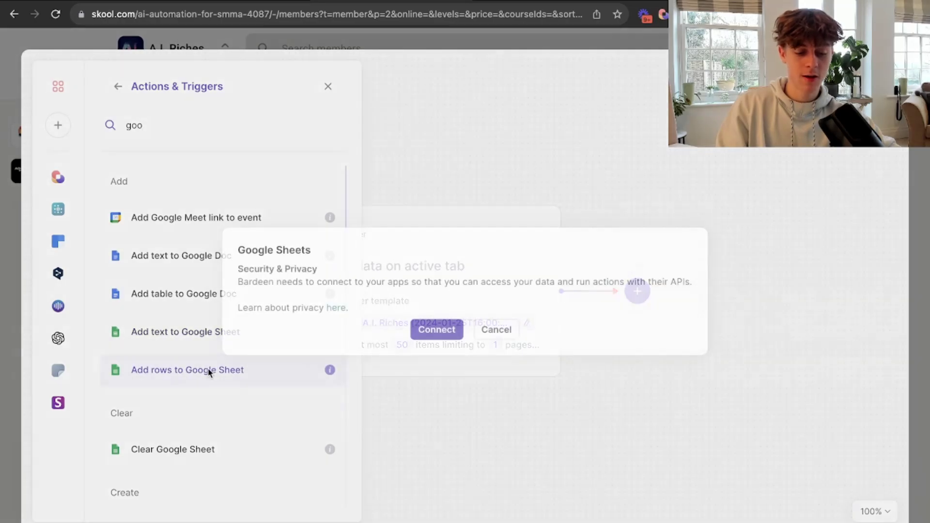
Sign in with the Google account and grant Bardeen Sheets Plugin all requested Drive and Sheets permissions.
left_click(424, 331)
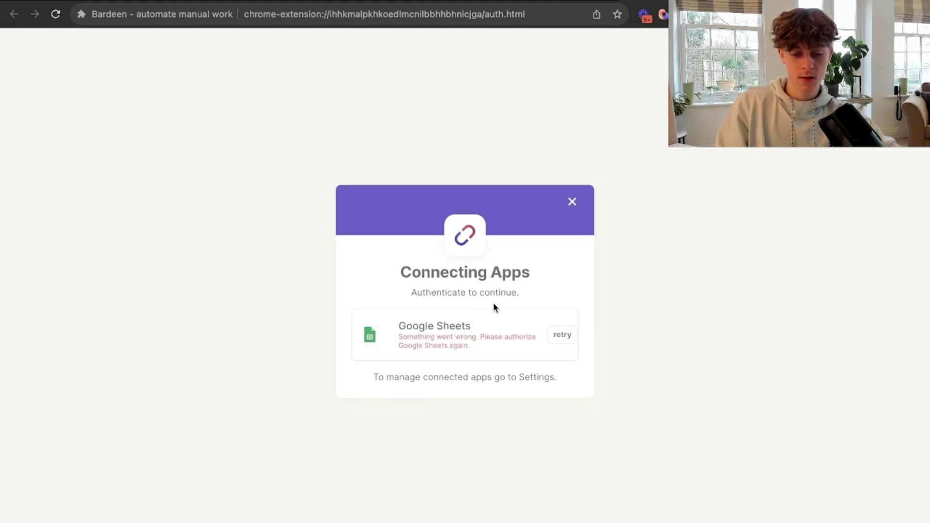
left_click(561, 339)
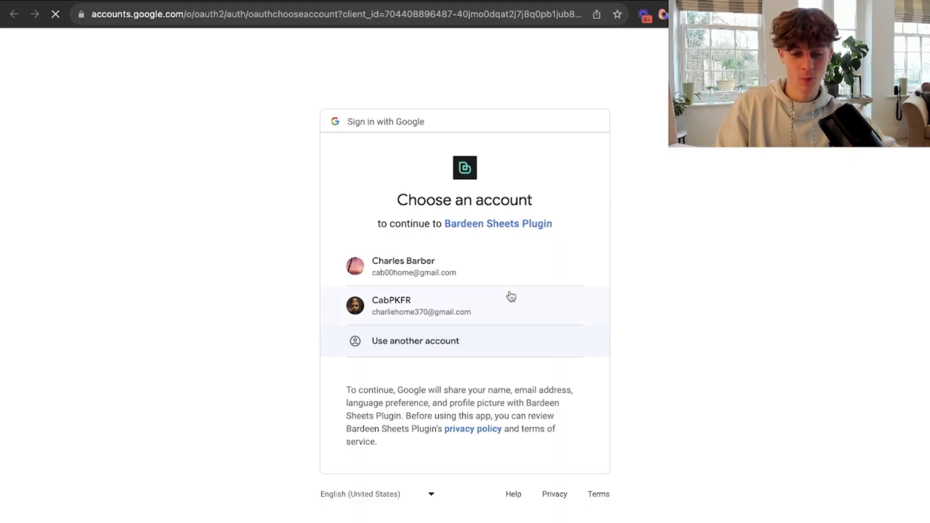
left_click(468, 269)
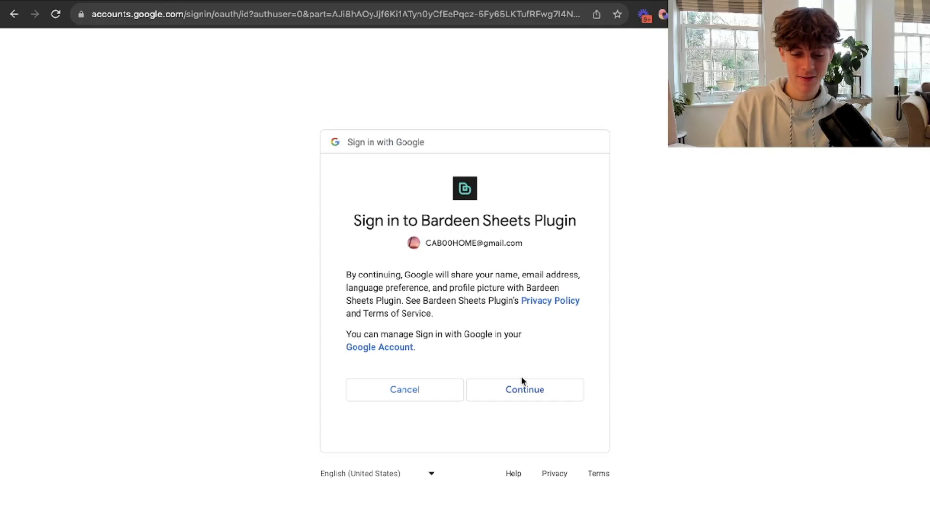
left_click(527, 393)
scroll(528, 395, "down", 5)
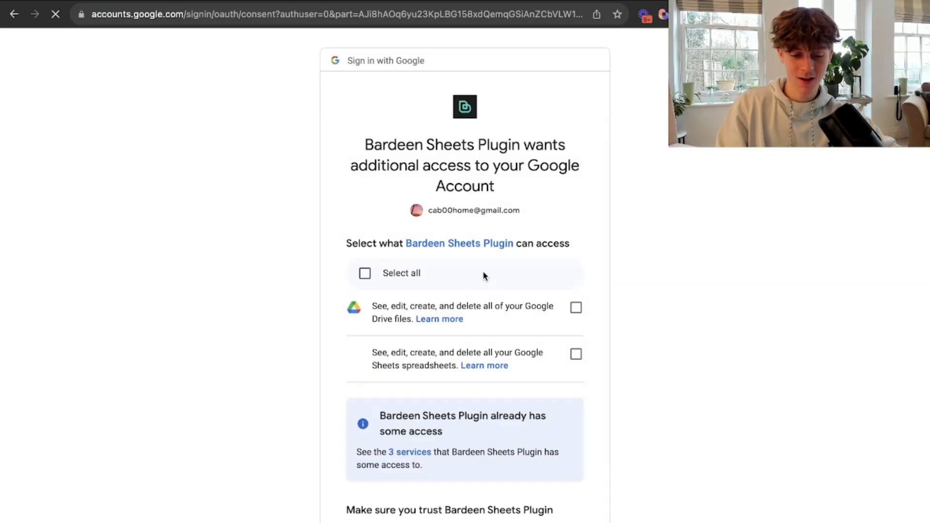
left_click(364, 273)
scroll(448, 376, "down", 4)
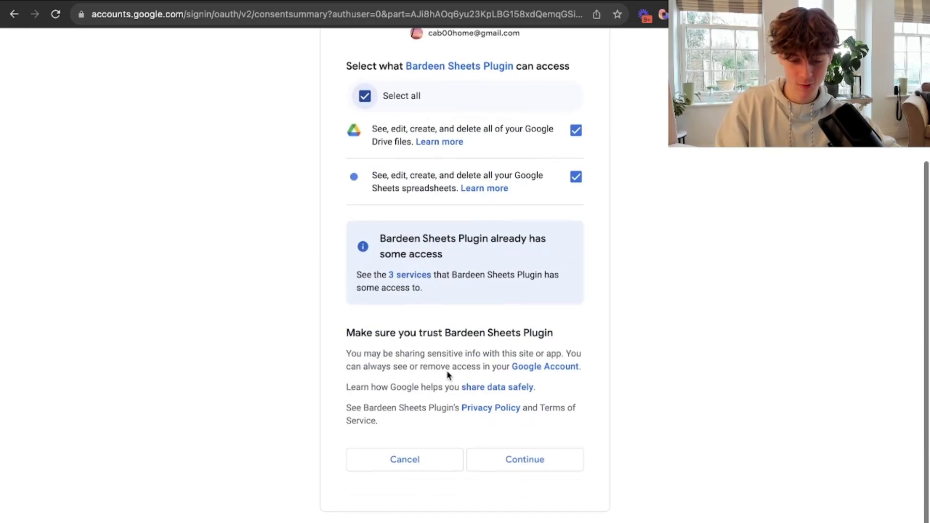
left_click(517, 455)
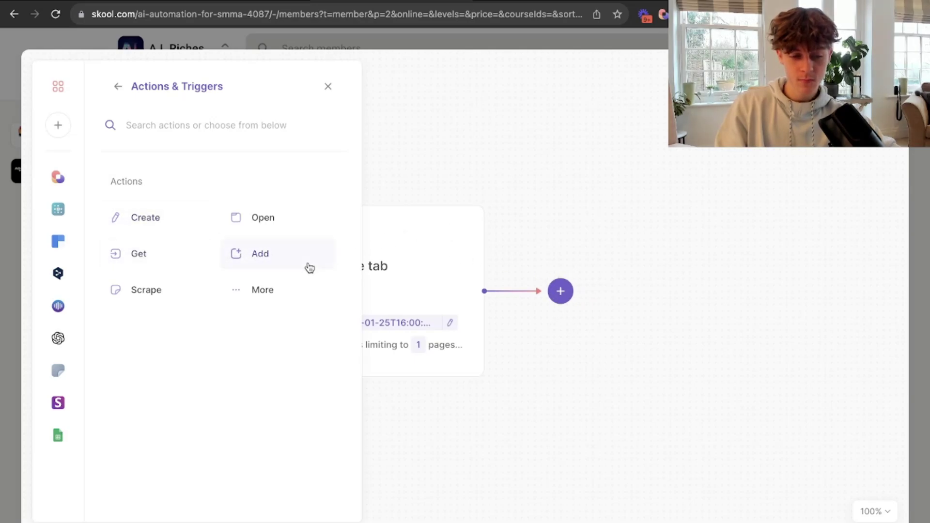
Add an 'Add text to Google Sheet' action after the scraper, found by searching 'goo'.
left_click(560, 292)
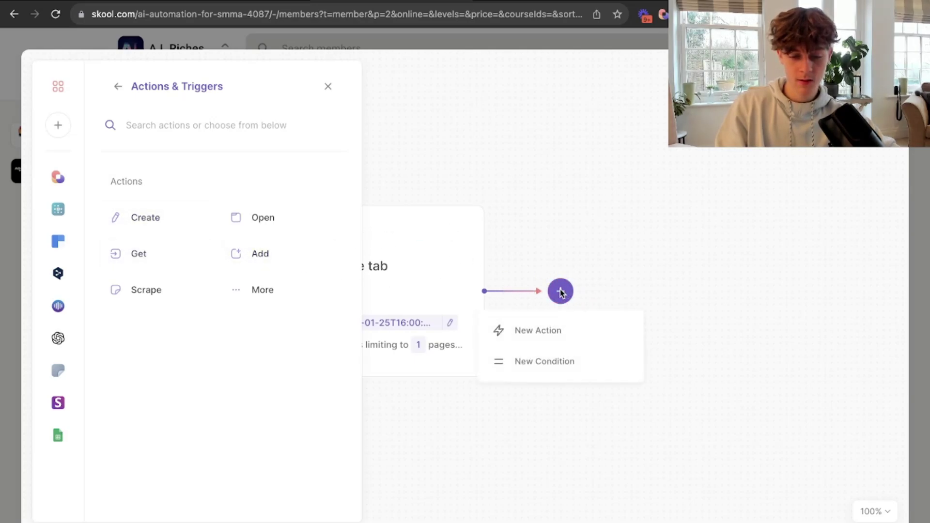
left_click(546, 329)
left_click(185, 129)
type("goo")
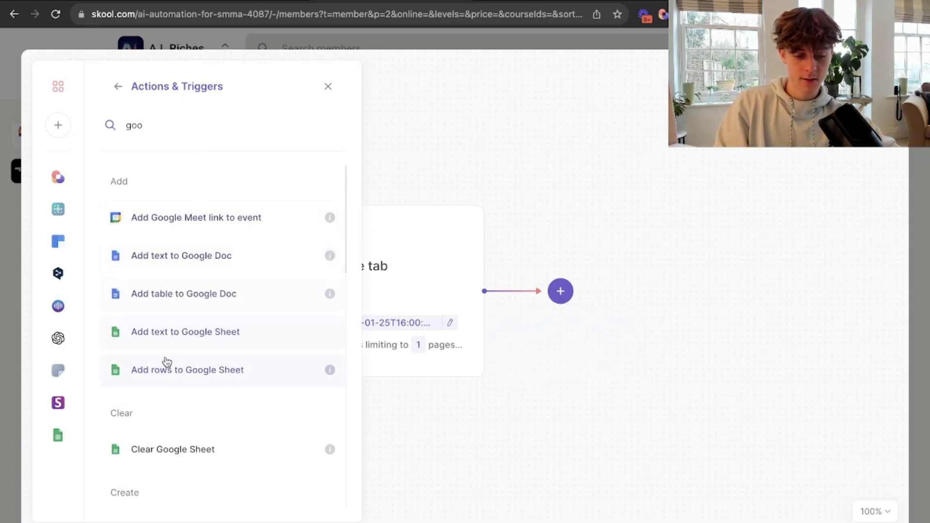
left_click(189, 342)
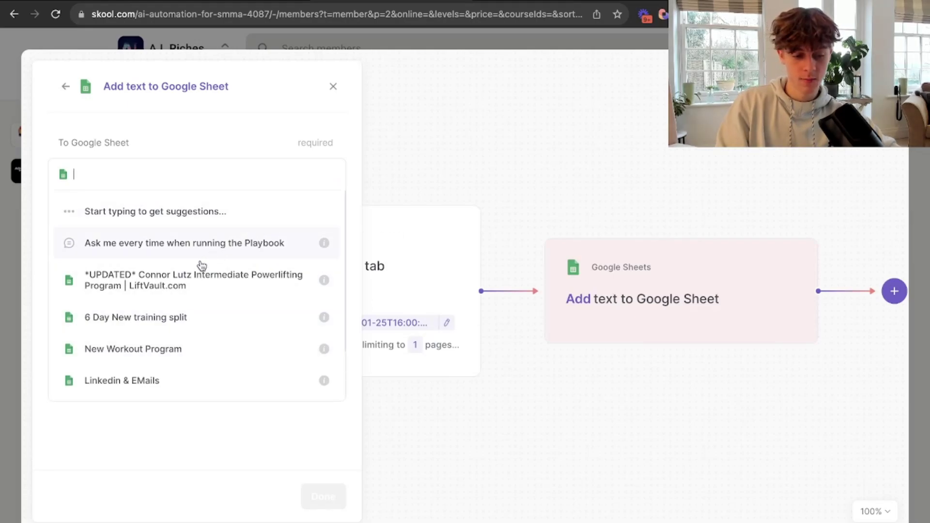
Target the 'Updates leads from Skool Test' spreadsheet and its Sheet1 tab.
scroll(188, 325, "down", 2)
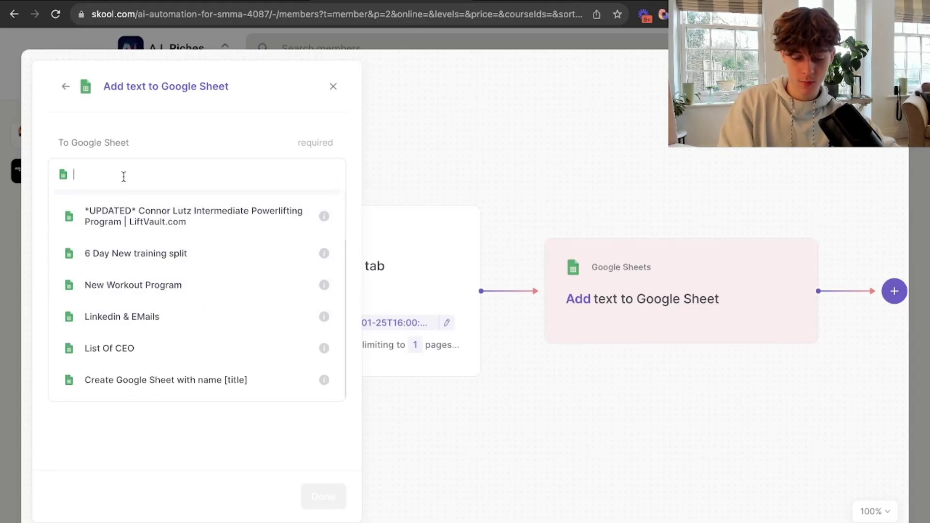
type("updated")
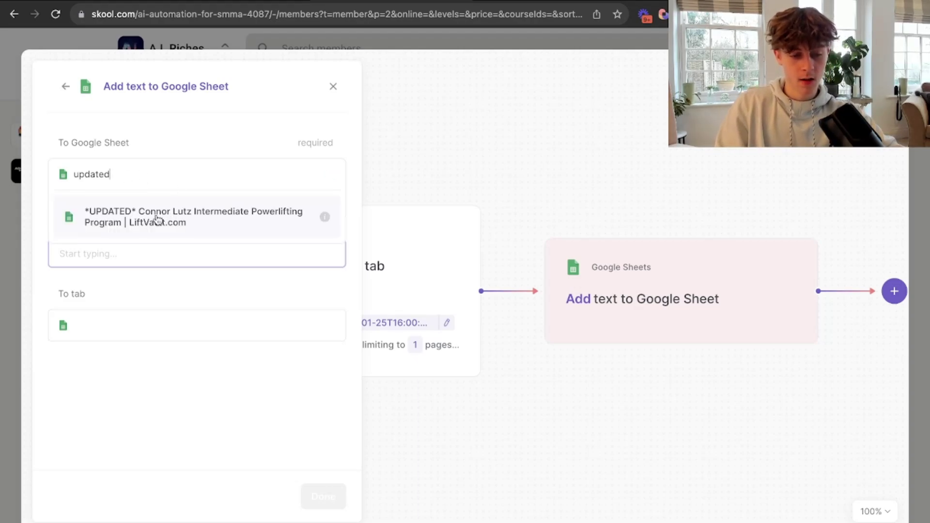
key("BackSpace")
key("BackSpace")
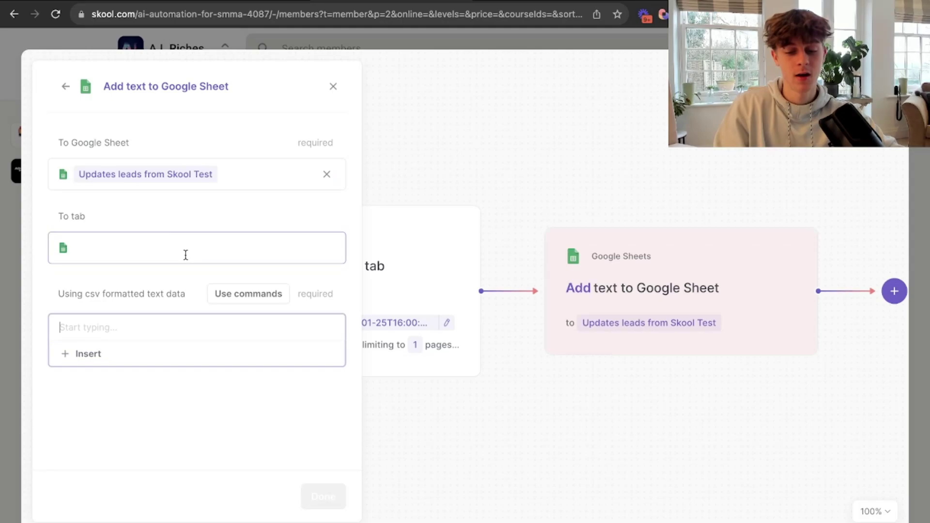
left_click(211, 244)
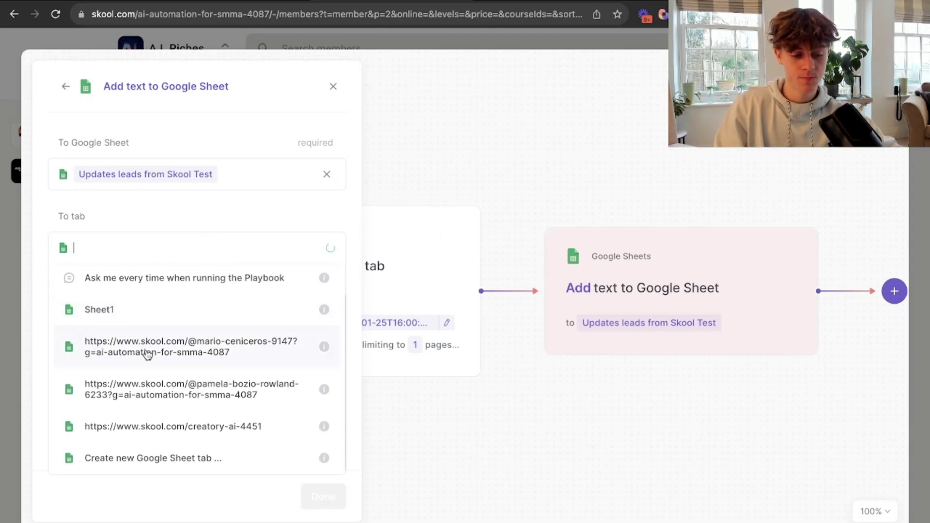
left_click(136, 313)
left_click(215, 332)
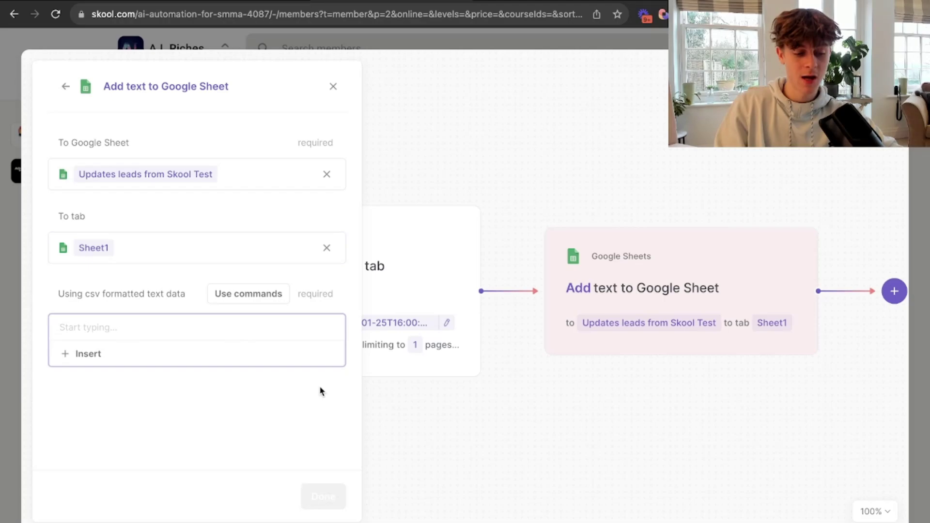
left_click(577, 411)
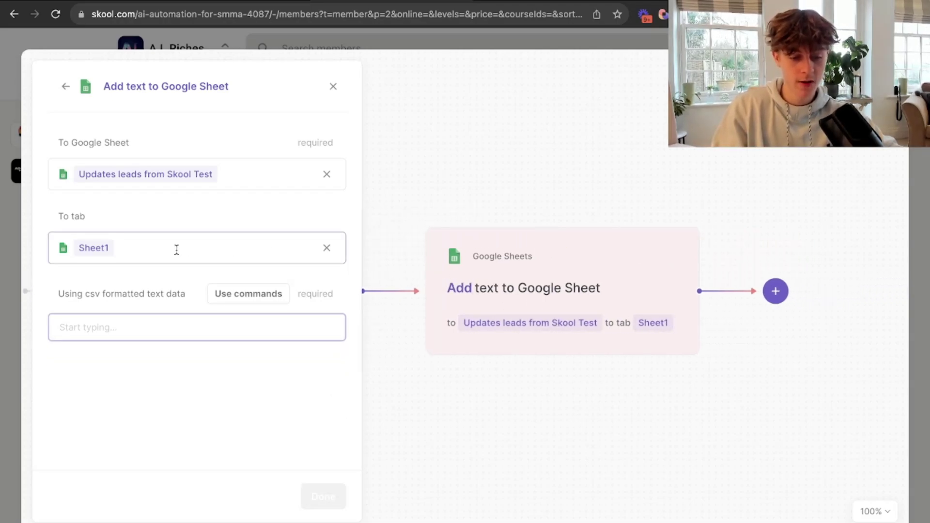
Fill the Google Sheet step's text data with the scraped Text1 and Link fields, then close it.
left_click(110, 327)
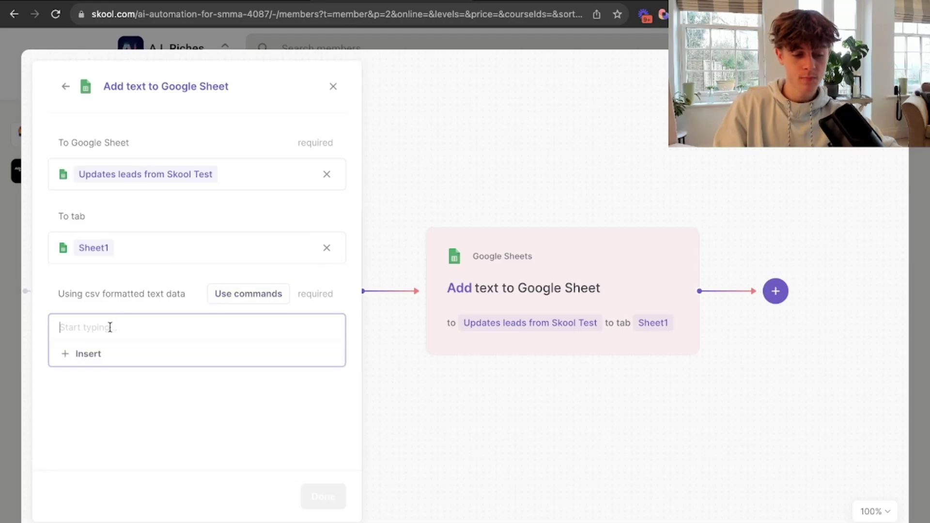
left_click(91, 354)
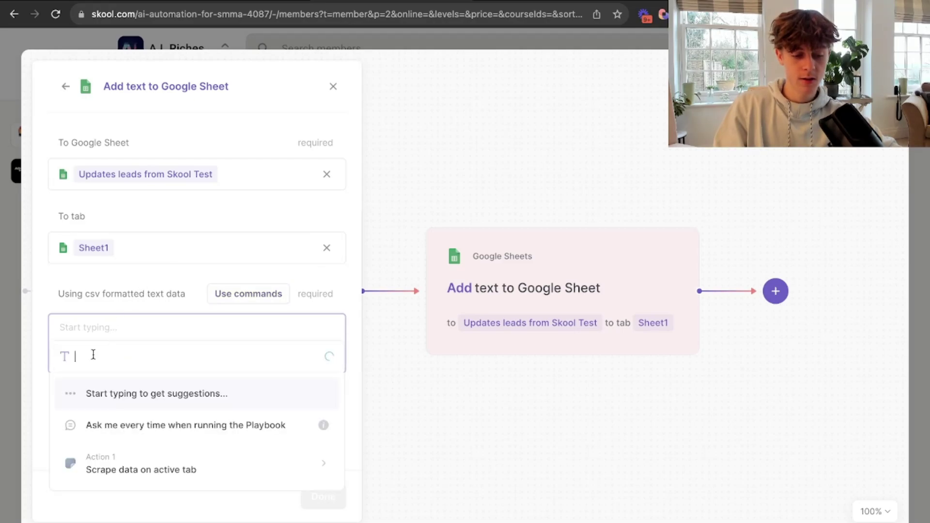
left_click(144, 470)
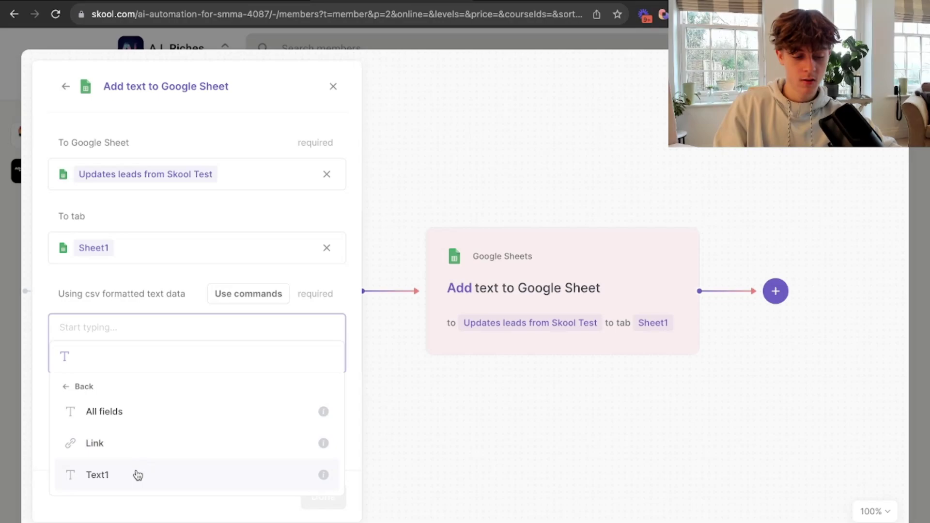
left_click(138, 476)
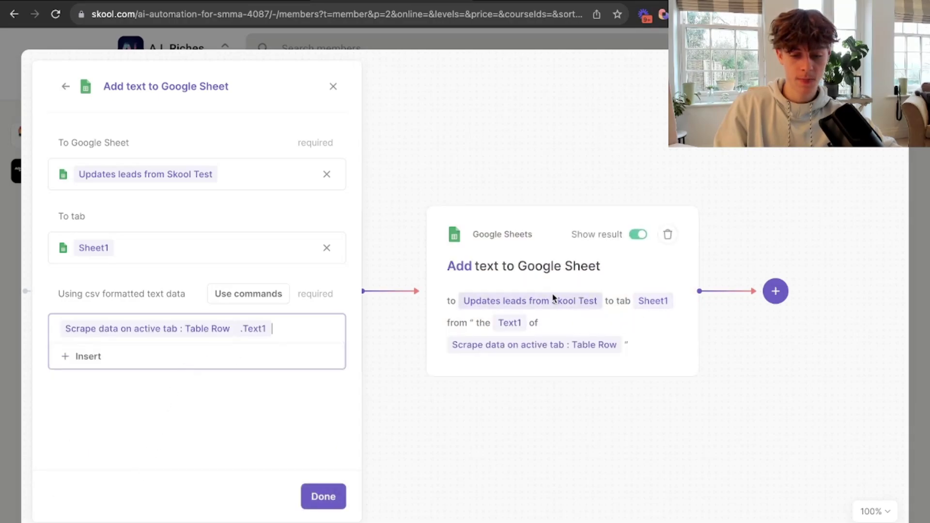
left_click(97, 356)
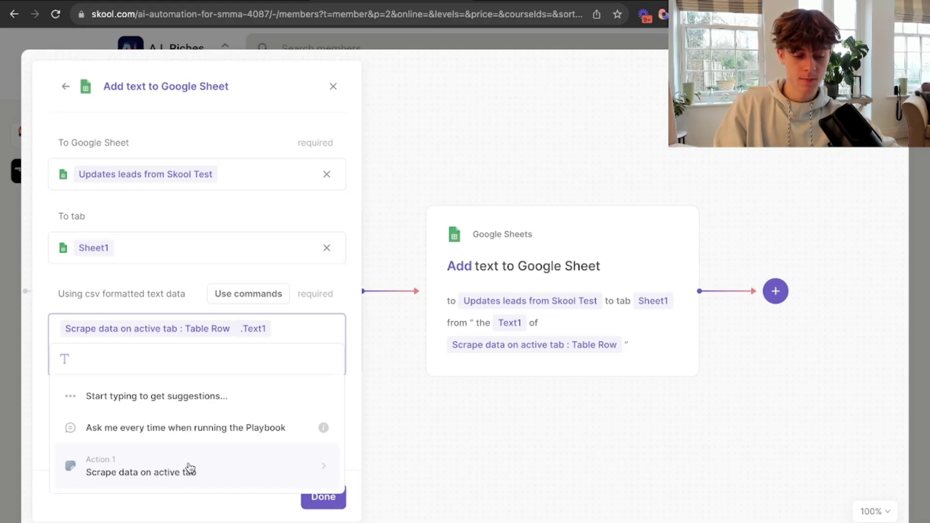
left_click(189, 469)
left_click(134, 452)
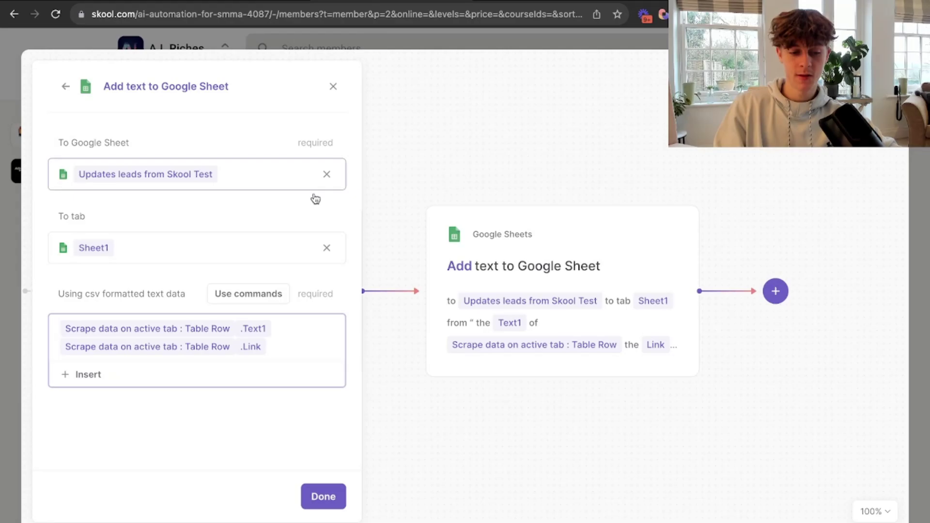
left_click(415, 65)
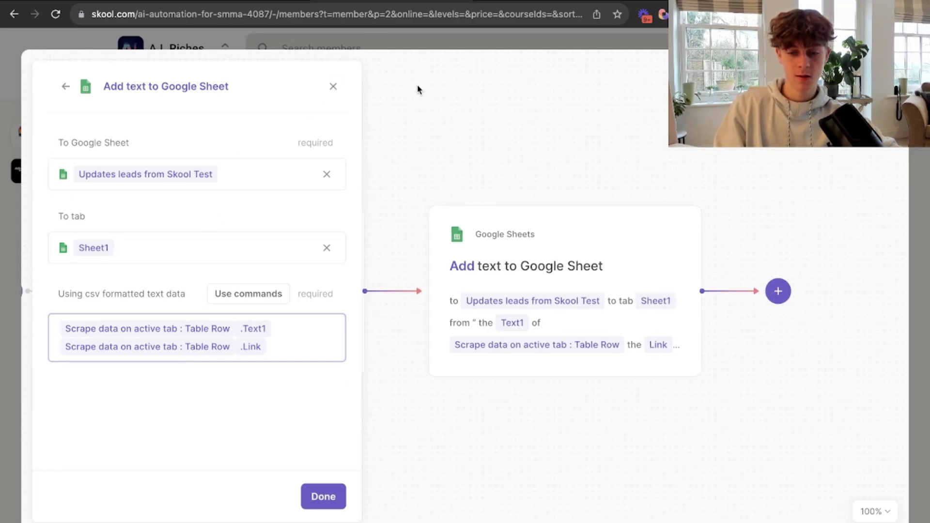
mouse_move(581, 224)
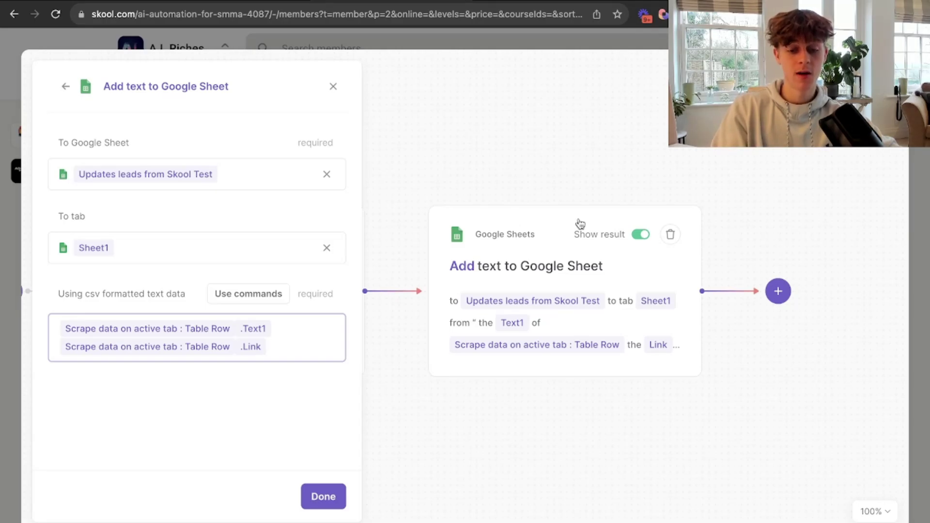
left_click(315, 503)
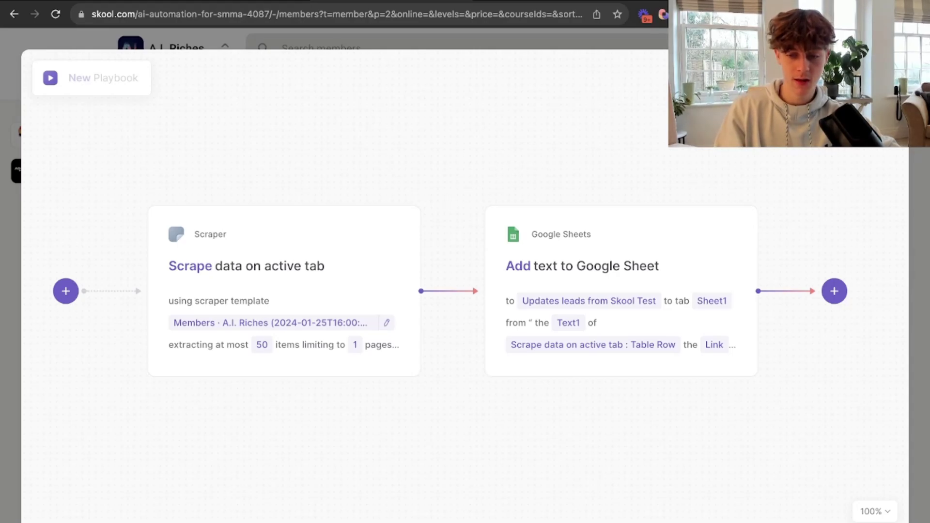
Save the playbook as LEADS TO SHEETS, run it, and view the sheet it wrote to.
key("super+s")
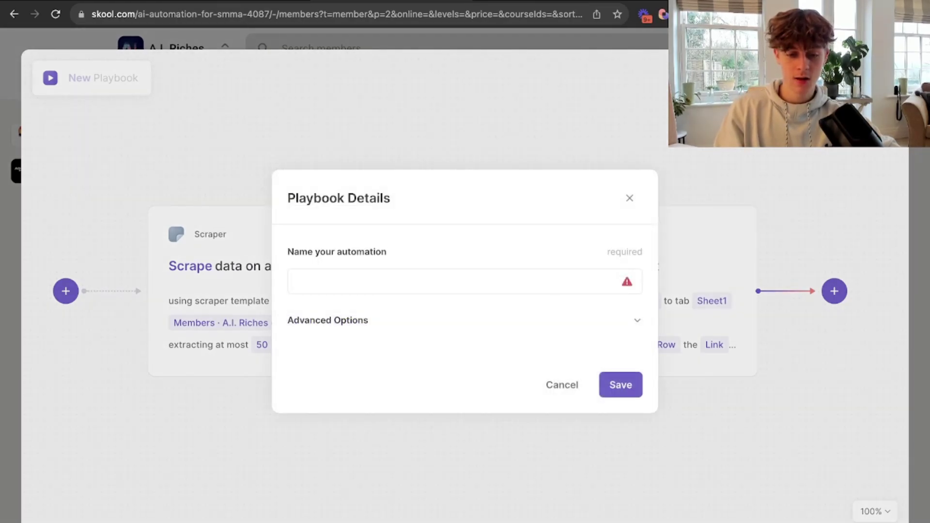
left_click(424, 285)
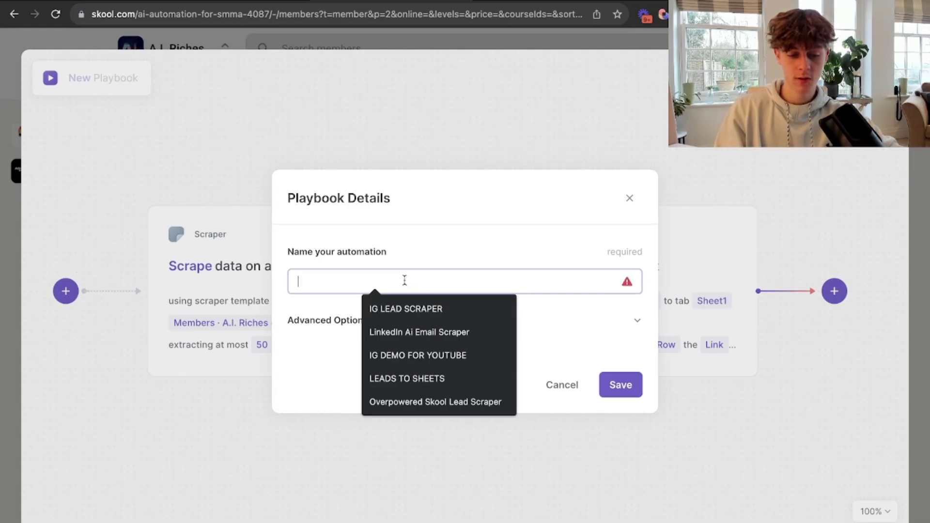
left_click(417, 378)
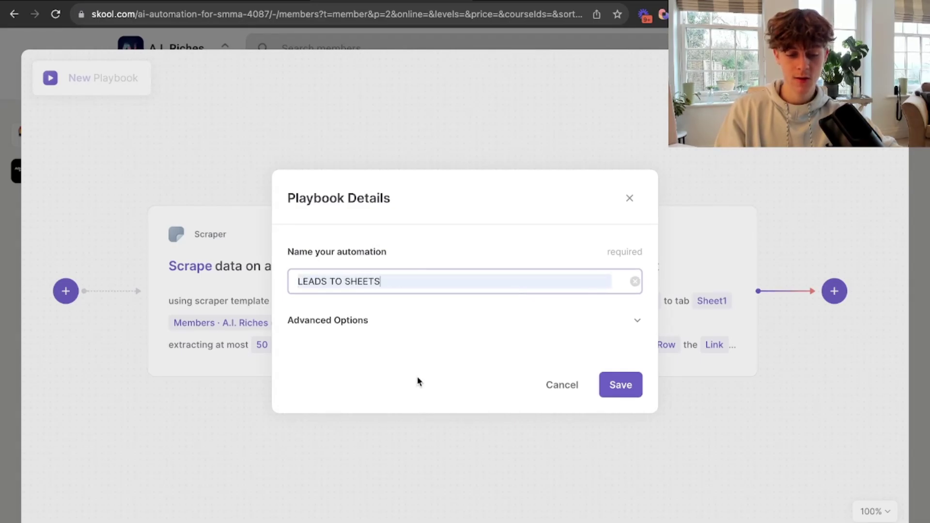
left_click(620, 388)
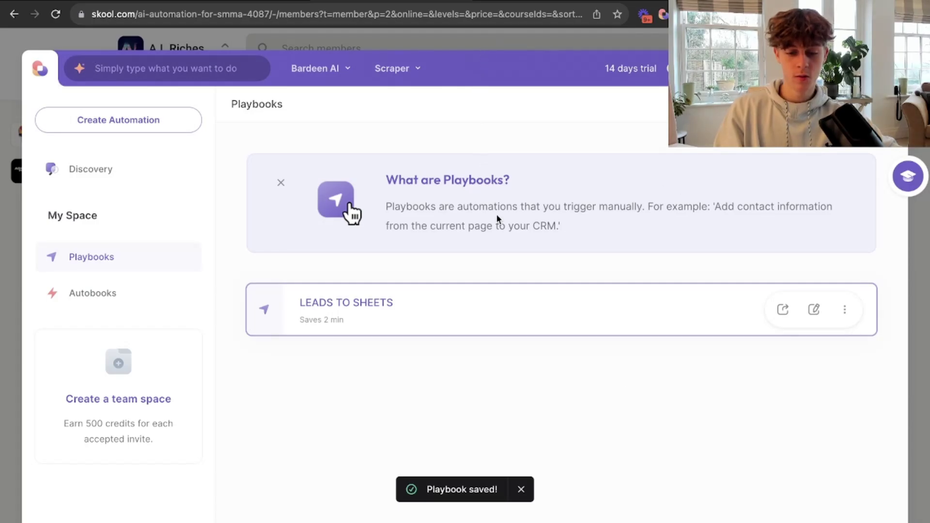
left_click(344, 302)
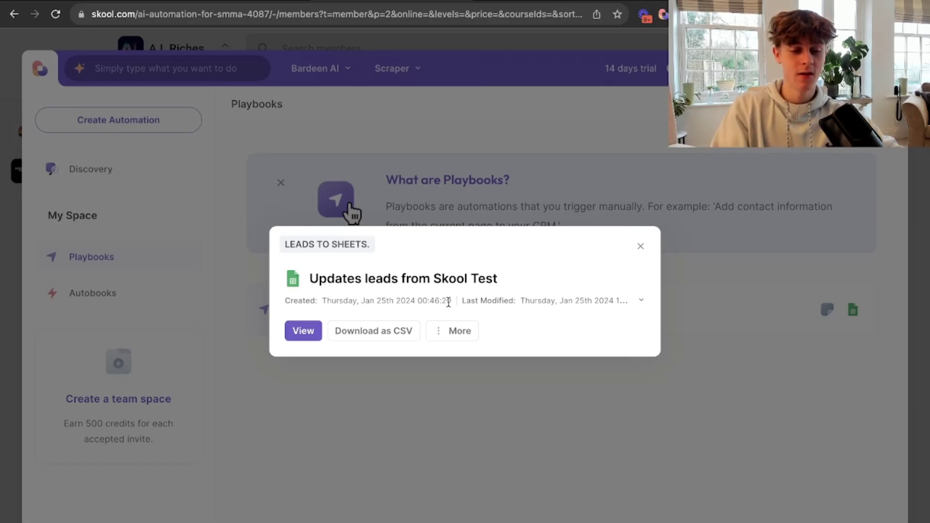
left_click(310, 331)
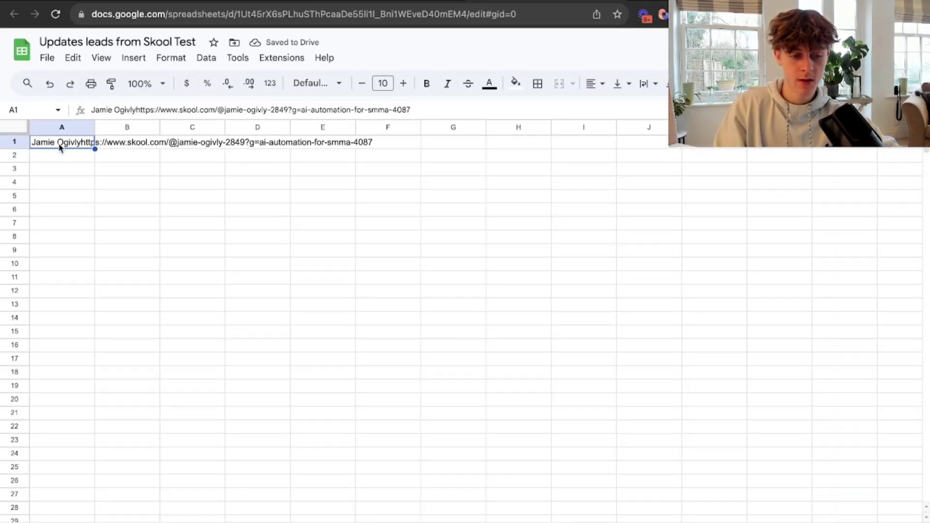
Inspect cells A1, B1 and C1 to find where the scraped profile link sits.
left_click(156, 146)
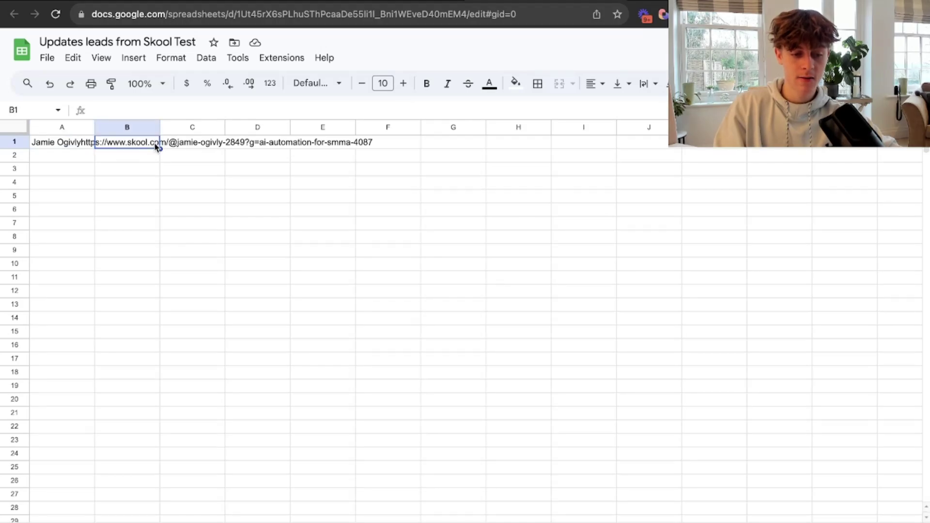
double_click(139, 144)
double_click(174, 143)
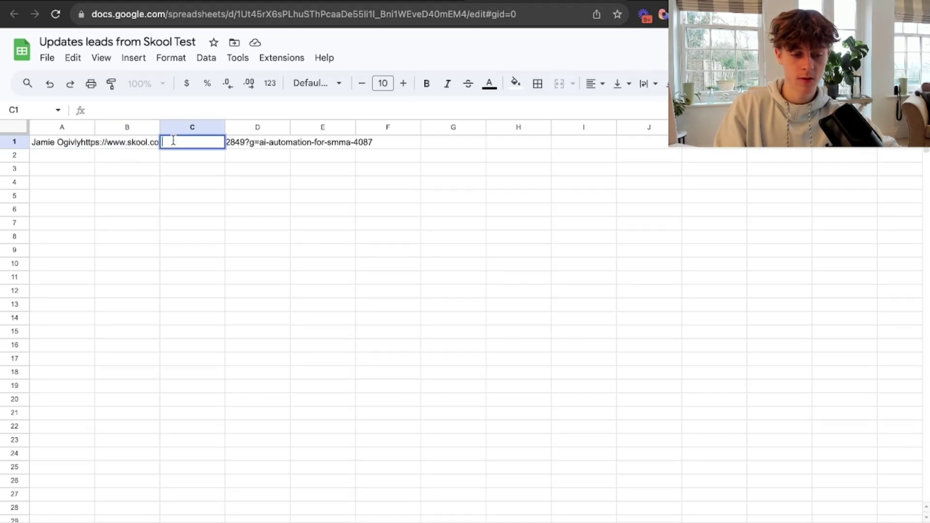
double_click(77, 140)
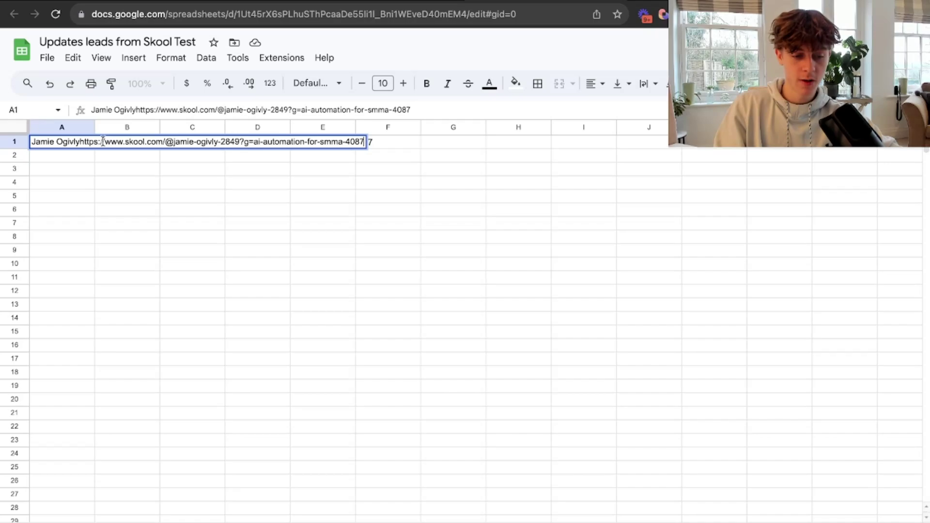
left_click(102, 158)
Copy the profile URL from A1 and load it in a new tab, hitting a file-not-found error.
double_click(86, 143)
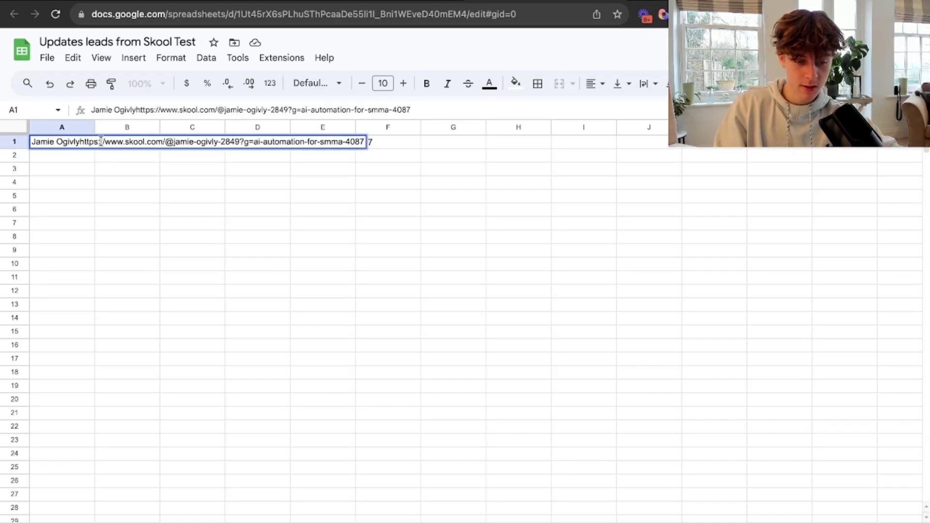
left_click_drag(111, 143, 370, 165)
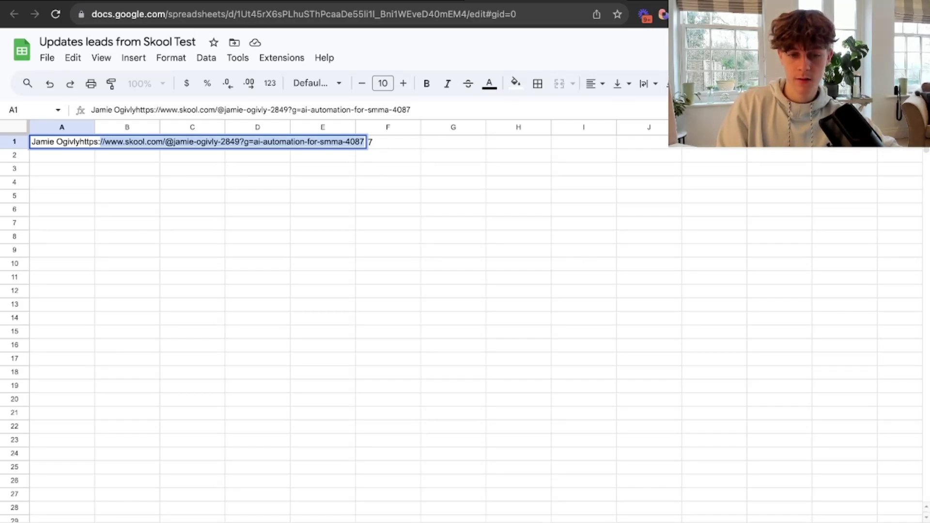
key("super+t")
key("Return")
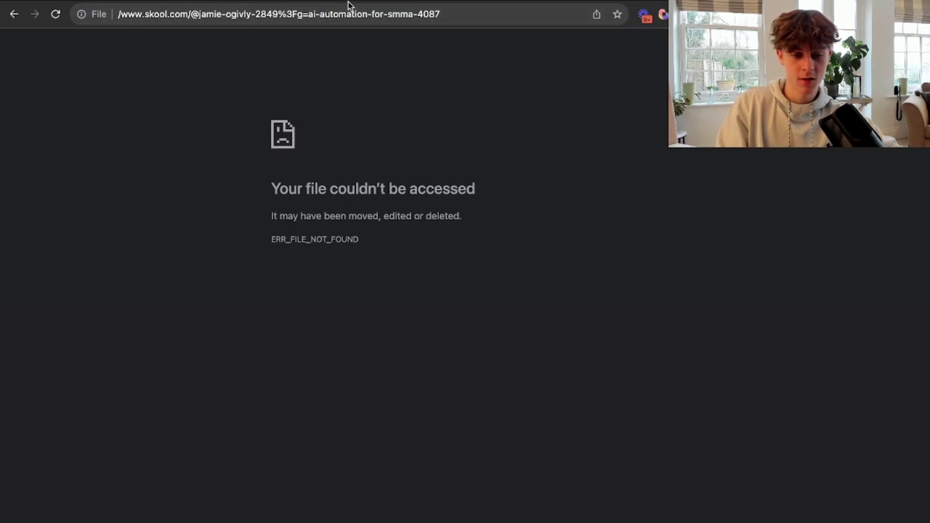
left_click(498, 2)
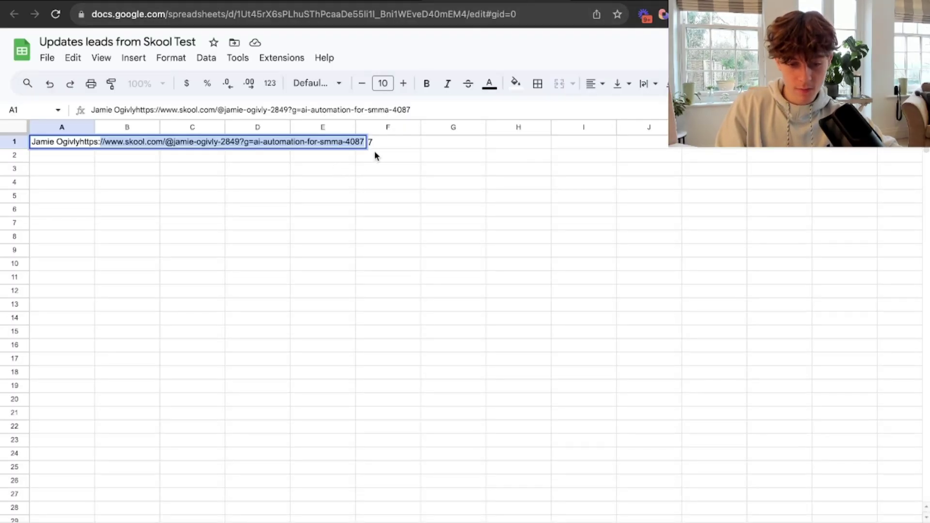
left_click_drag(375, 155, 183, 156)
left_click(100, 142)
left_click(105, 143)
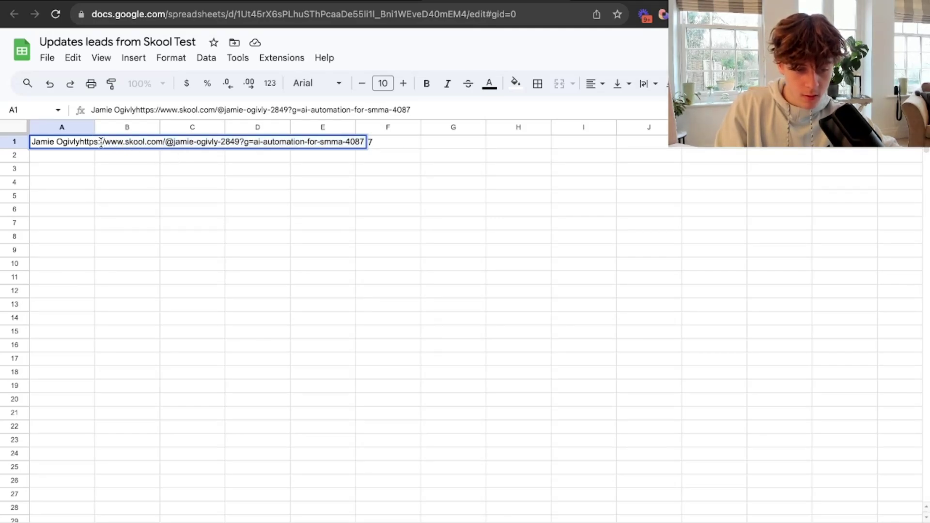
left_click_drag(107, 143, 327, 163)
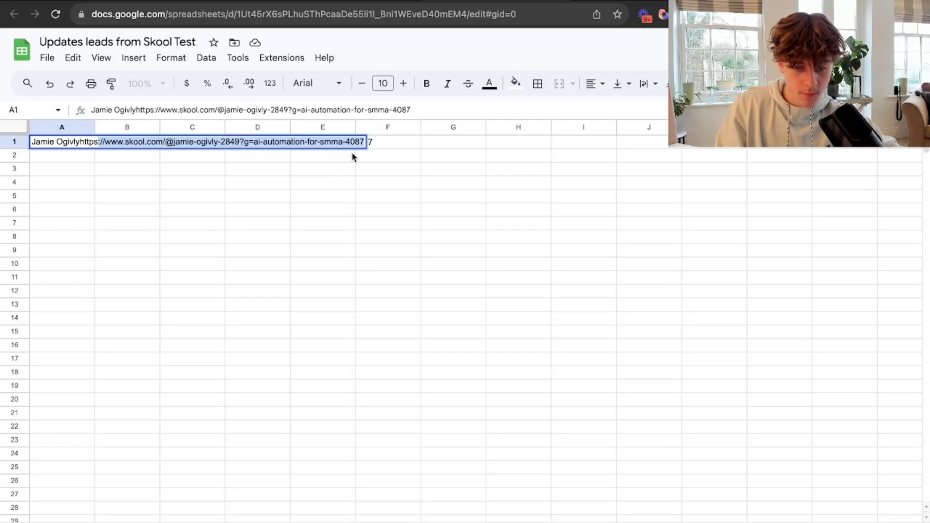
key("super+c")
Load the copied link in a new tab, correcting the address to the skool.com profile page.
key("super+l")
key("super+v")
key("Return")
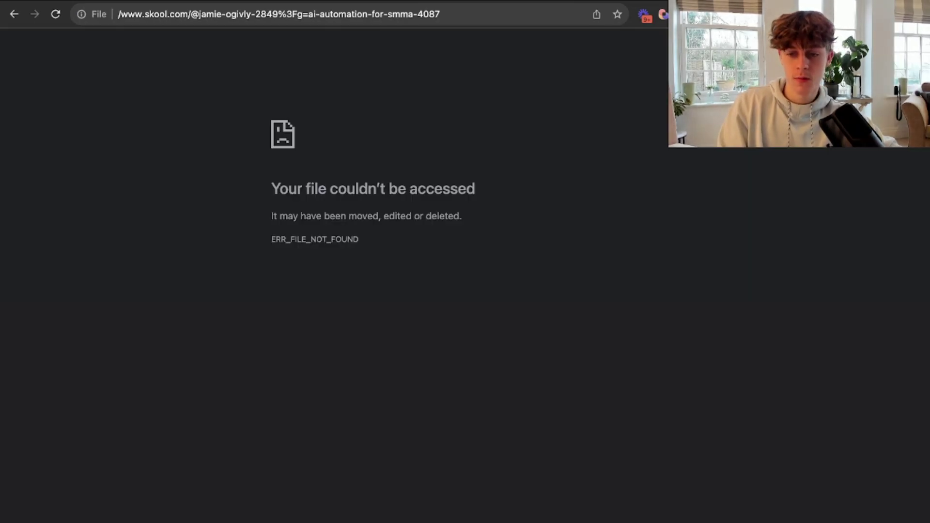
left_click(293, 17)
key("super+v")
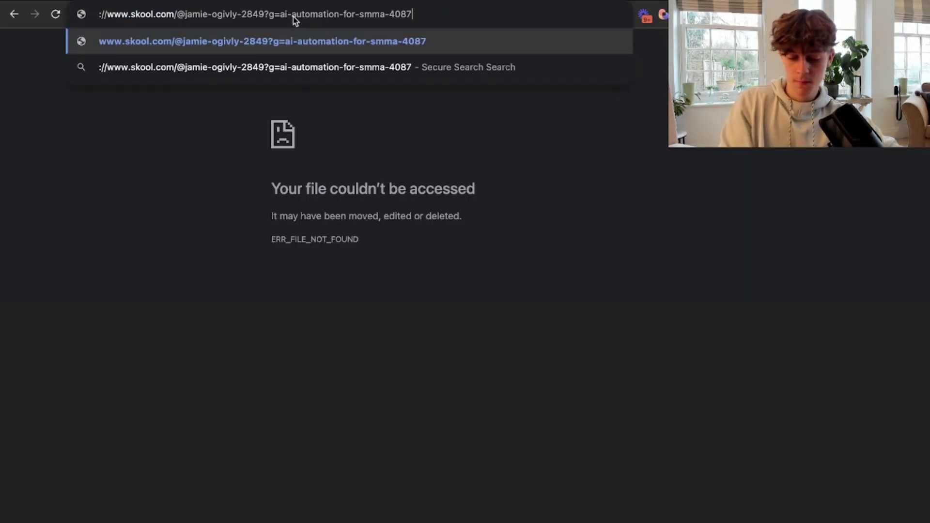
key("Return")
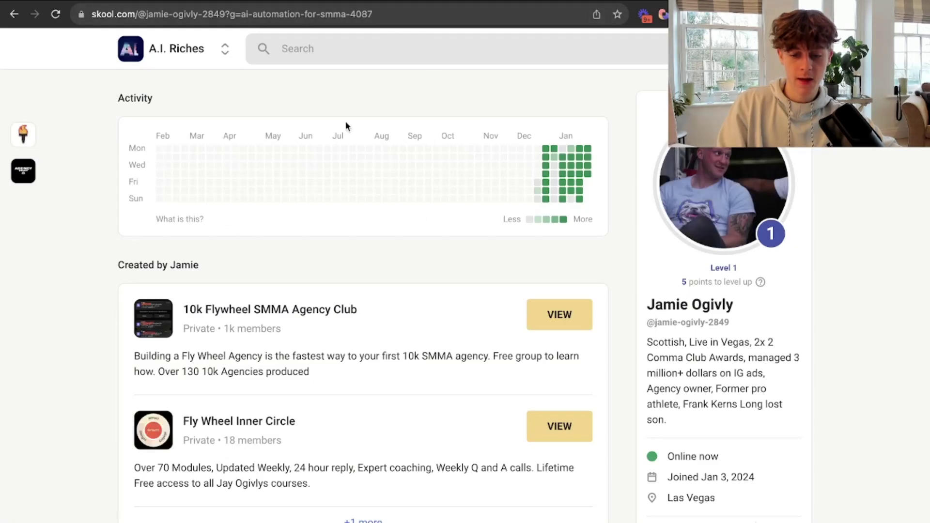
scroll(276, 196, "down", 3)
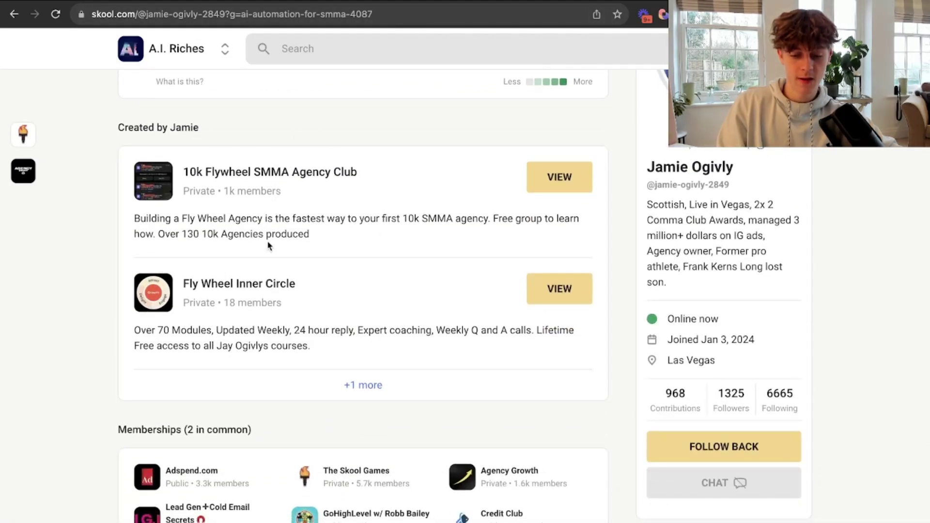
scroll(361, 250, "up", 3)
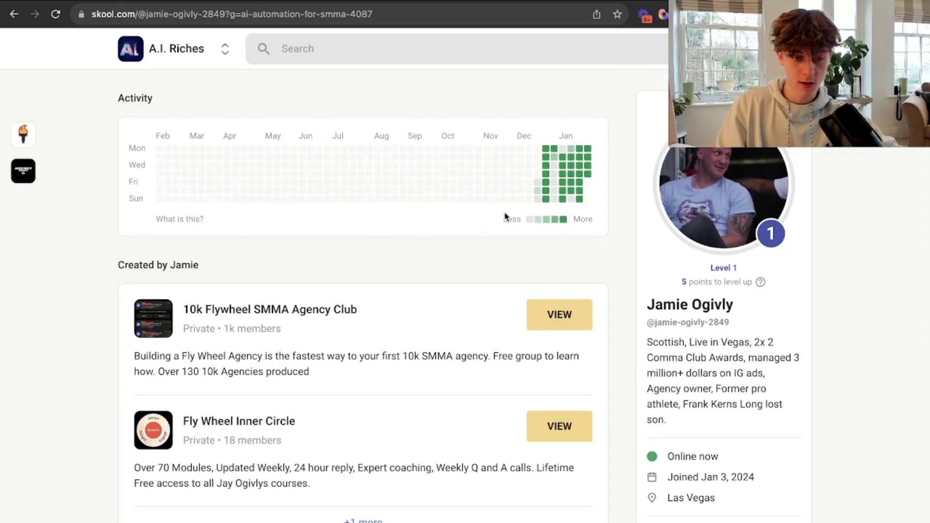
key("ctrl+Tab")
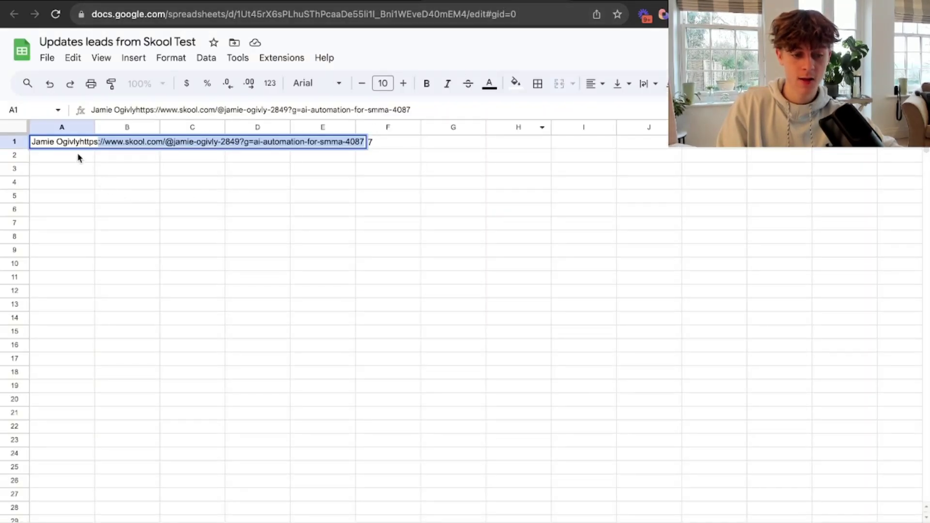
Fill the A1 profile link down to row 24 with incrementing numbers.
left_click(57, 189)
left_click(49, 143)
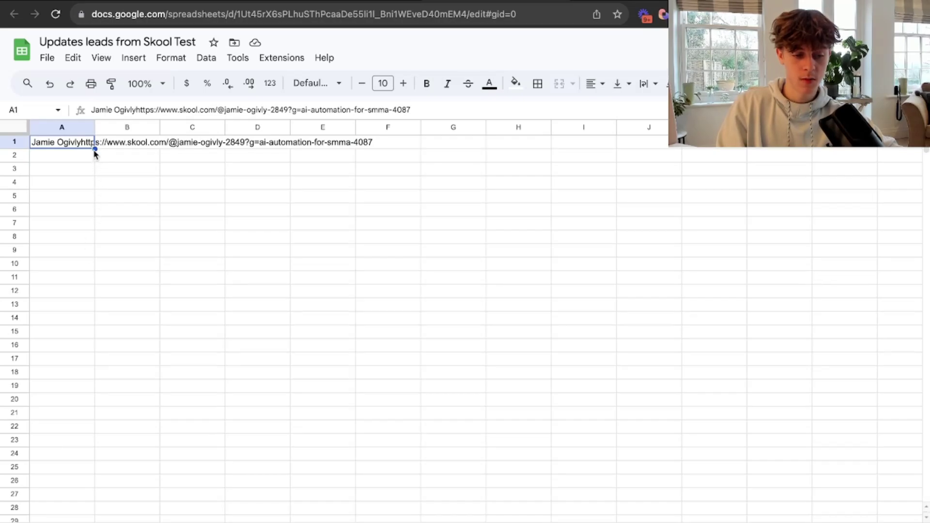
left_click_drag(94, 149, 62, 455)
left_click(461, 336)
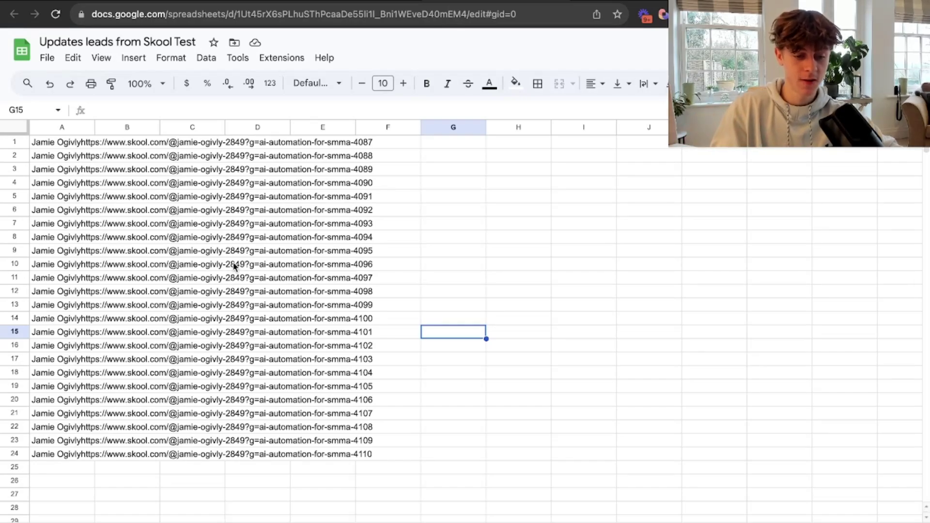
left_click(447, 297)
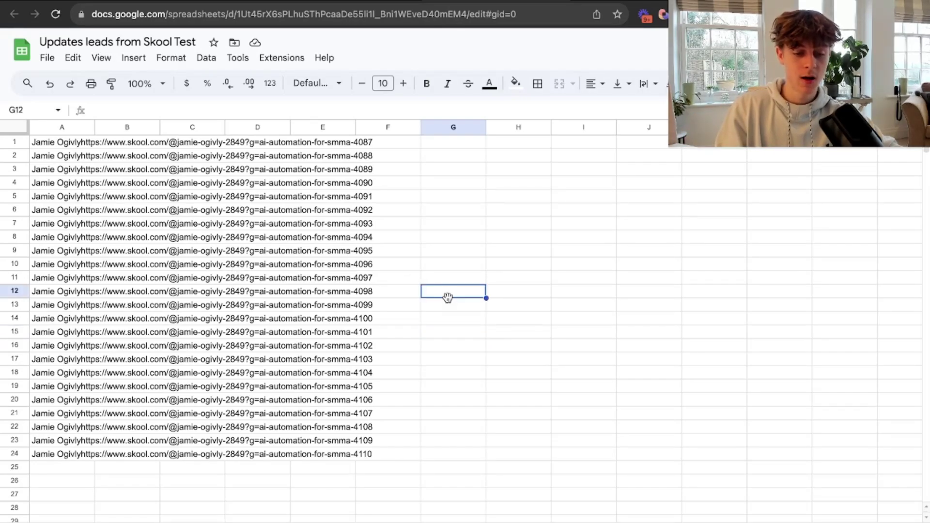
left_click(204, 257)
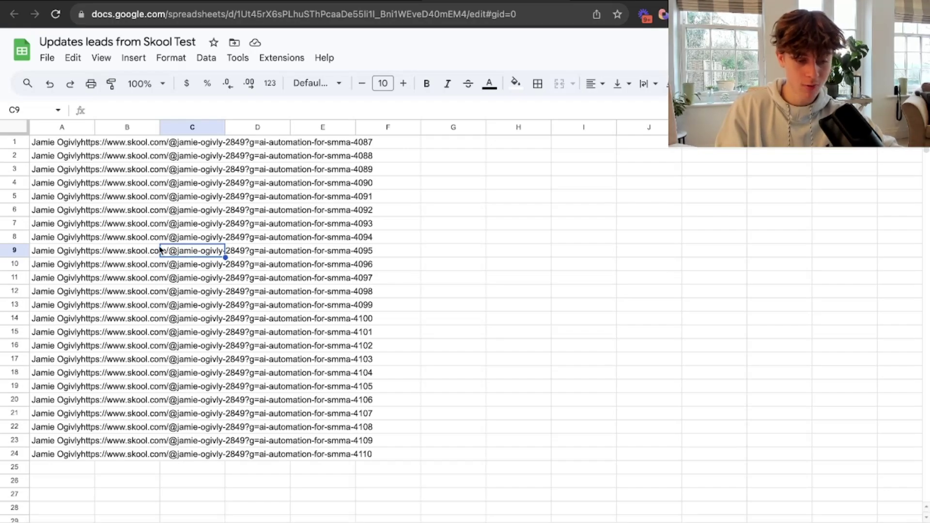
left_click(437, 245)
Undo the fill of rows 2–24, then delete the leading name and https from A1.
left_click(52, 142)
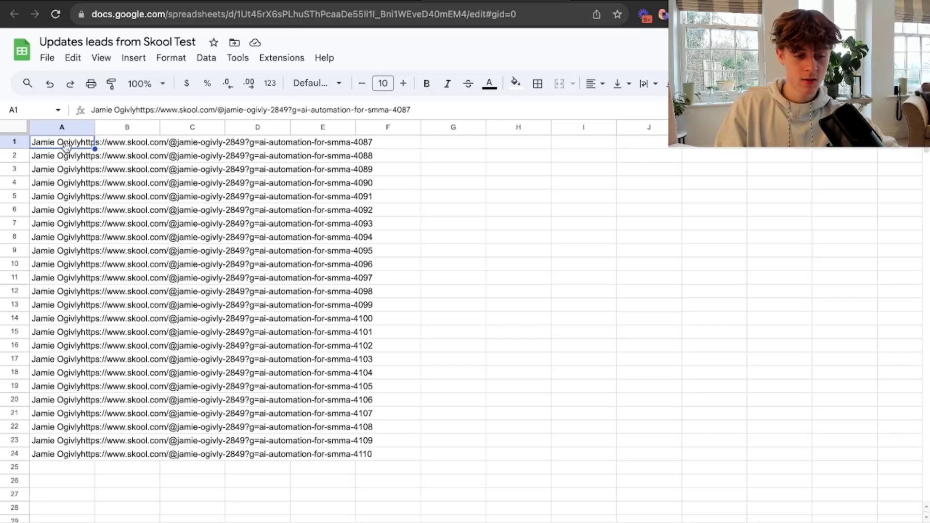
left_click(50, 84)
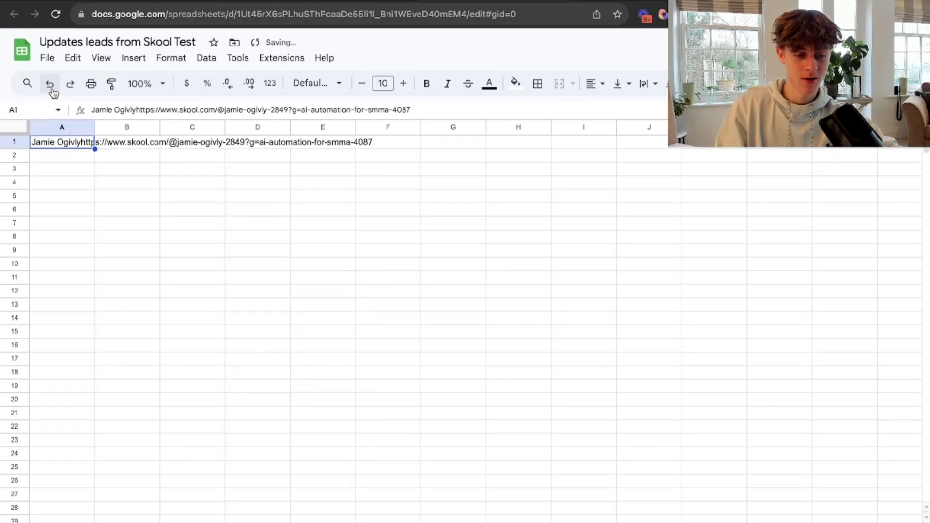
left_click(75, 184)
double_click(76, 143)
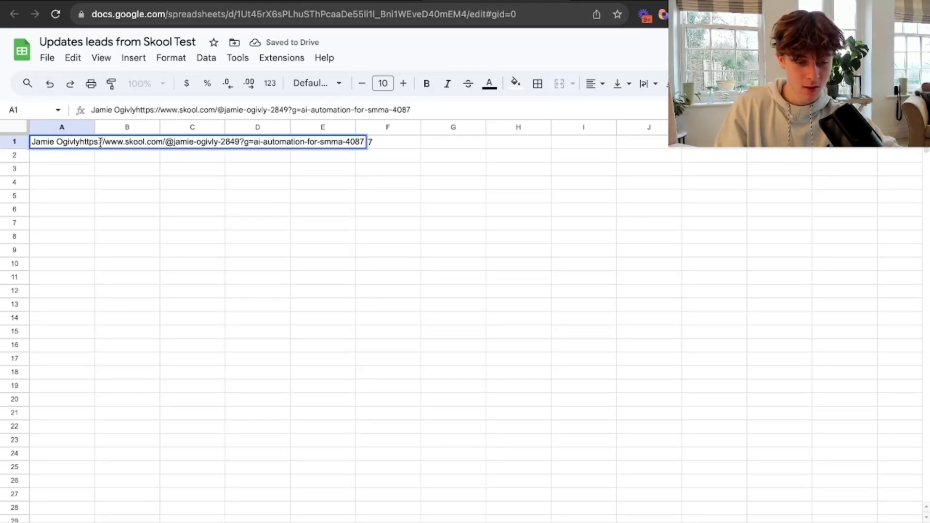
left_click_drag(97, 141, 30, 142)
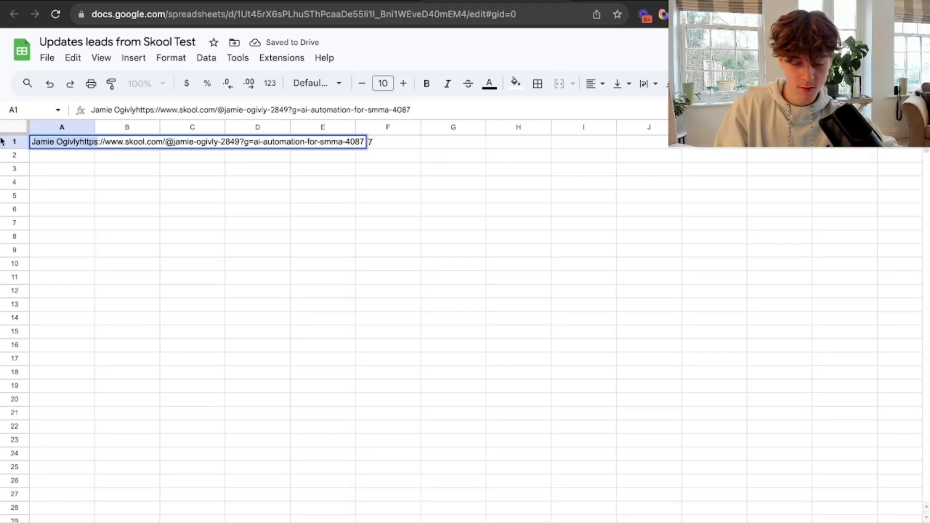
key("BackSpace")
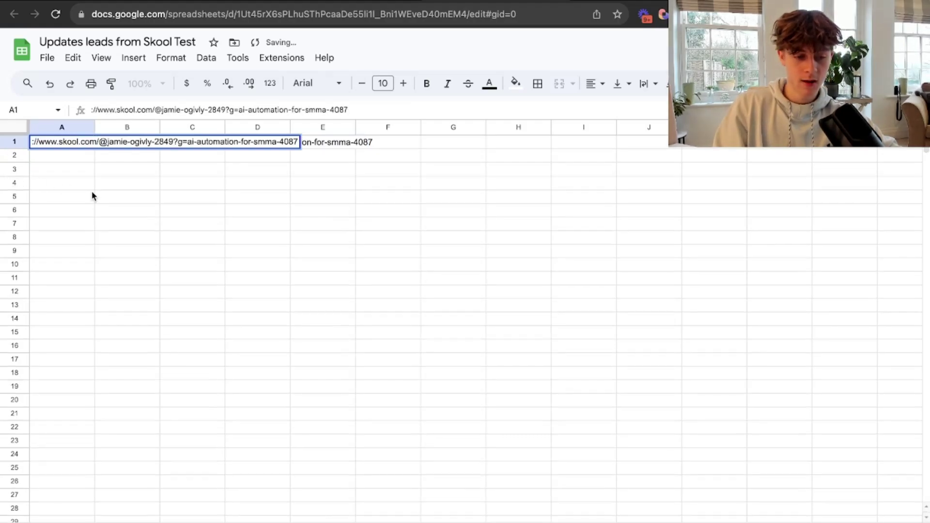
left_click(92, 195)
Recheck and confirm the cleaned link in A1, then look over the leads sheet.
left_click(69, 142)
double_click(69, 142)
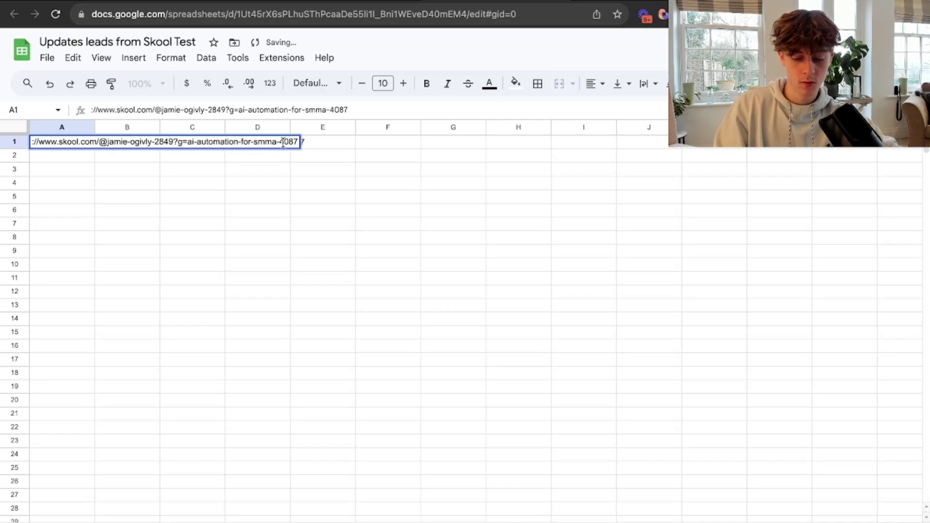
key("Return")
left_click(350, 189)
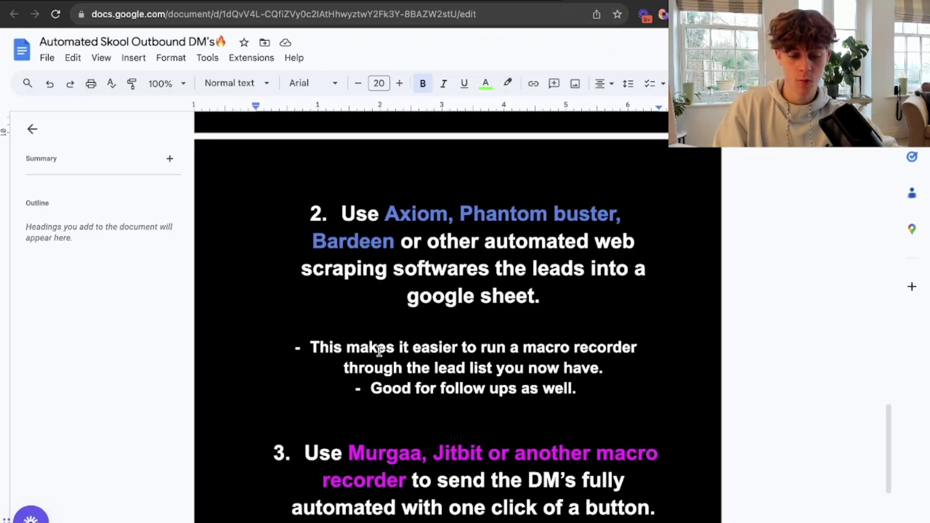
scroll(378, 348, "up", 1)
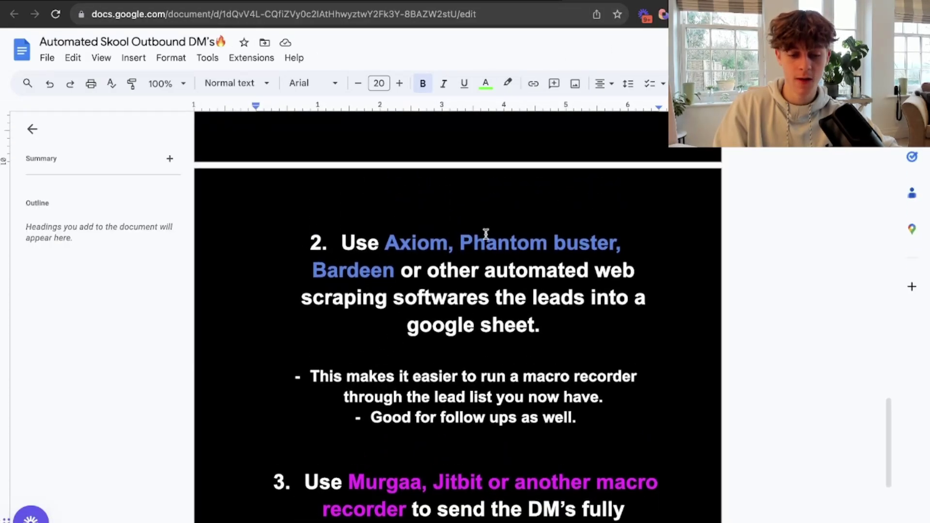
left_click(517, 3)
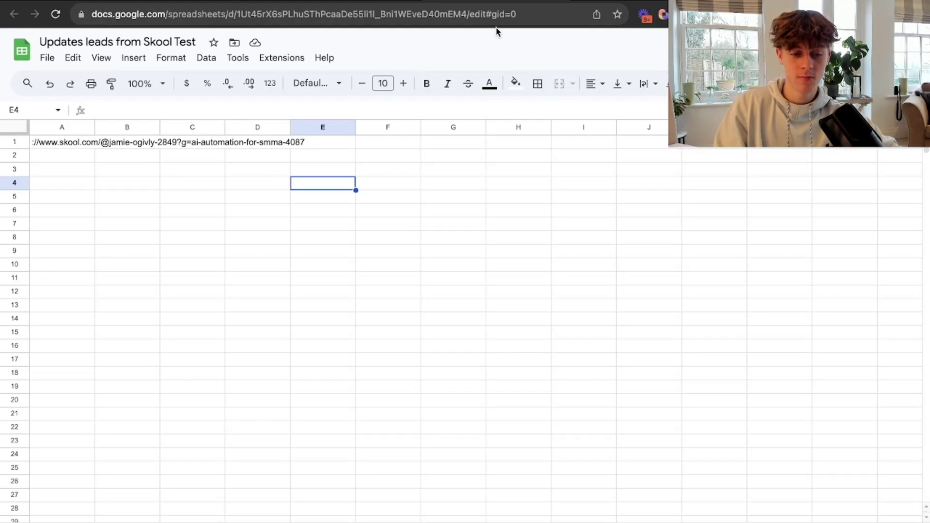
scroll(251, 344, "down", 10)
scroll(250, 345, "right", 2)
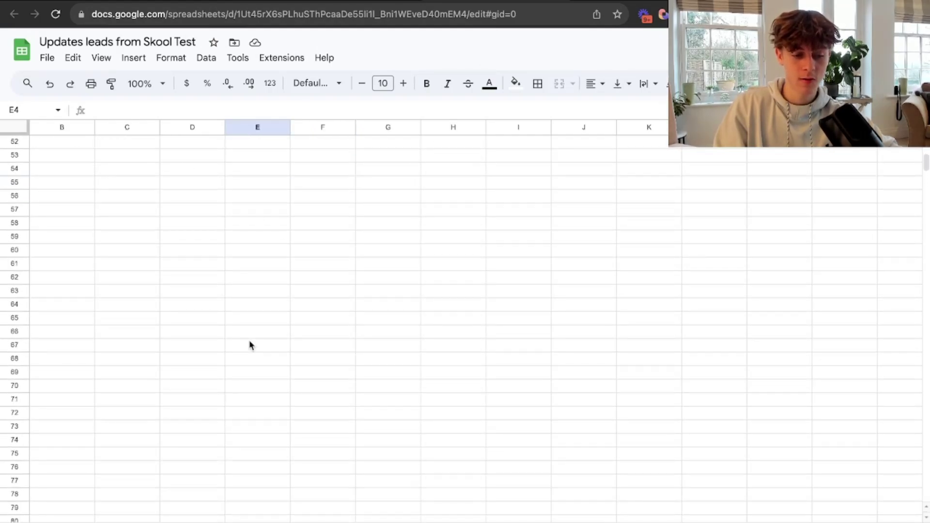
scroll(251, 345, "up", 10)
scroll(82, 176, "left", 1)
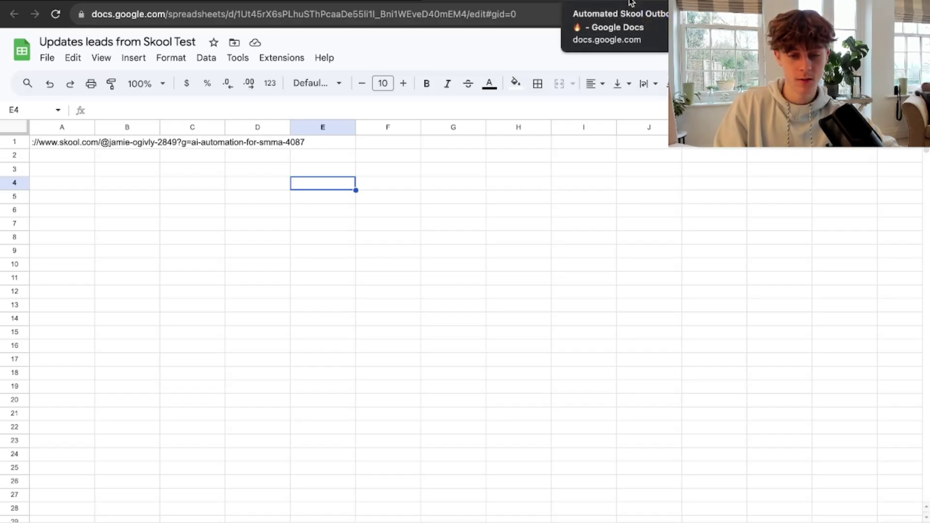
Scroll the Automated Skool Outbound DM's doc to step 3 and highlight the word Murgaa.
left_click(631, 2)
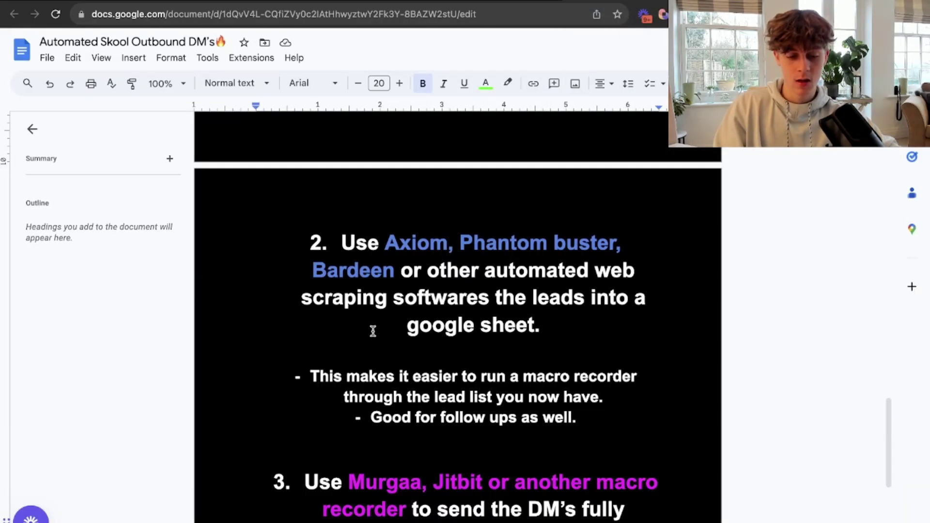
scroll(393, 399, "down", 1)
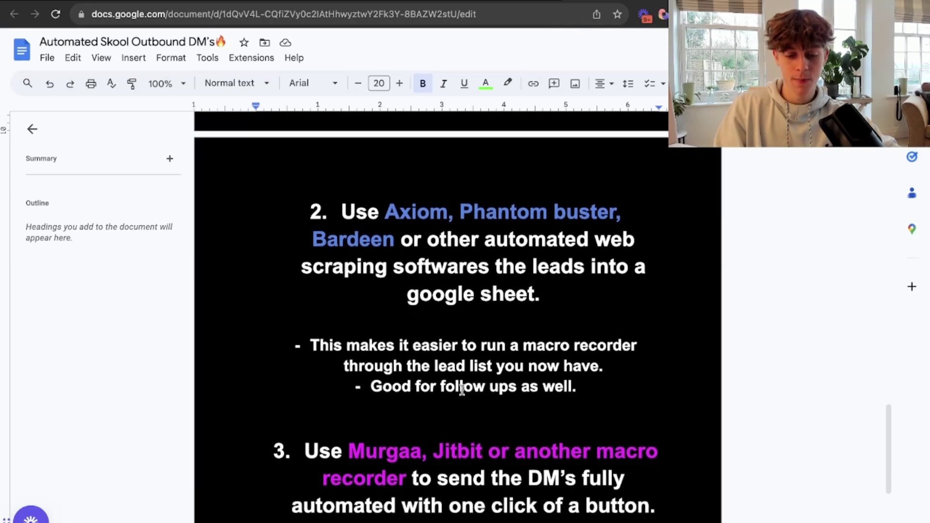
left_click_drag(638, 345, 465, 321)
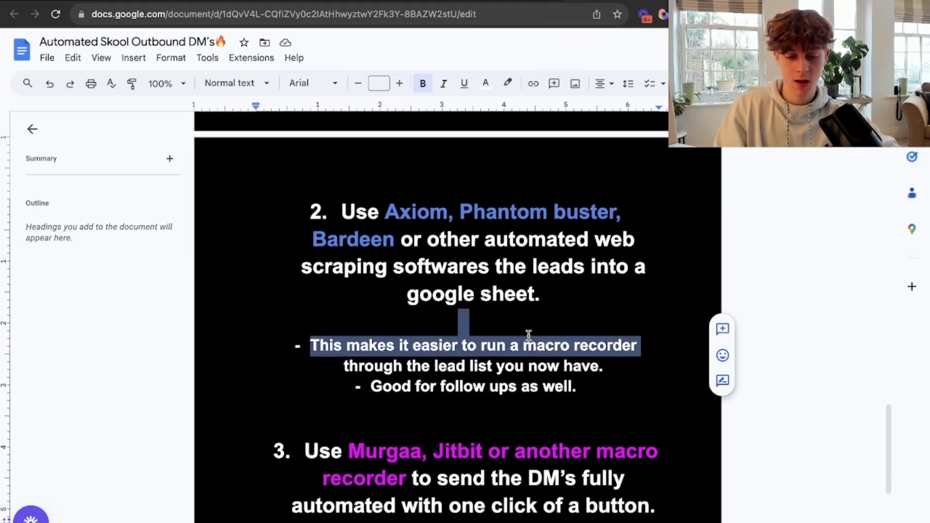
left_click(465, 321)
scroll(484, 388, "down", 3)
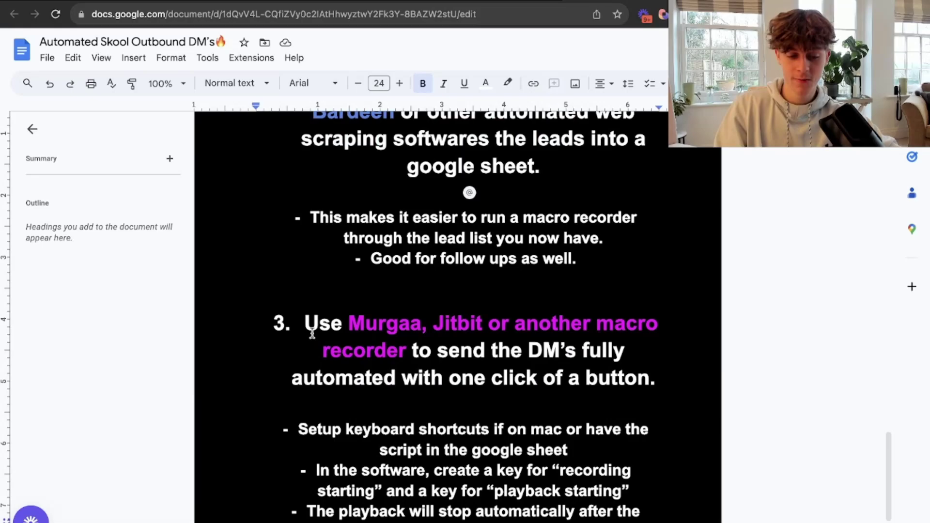
left_click_drag(352, 322, 434, 323)
left_click(449, 324)
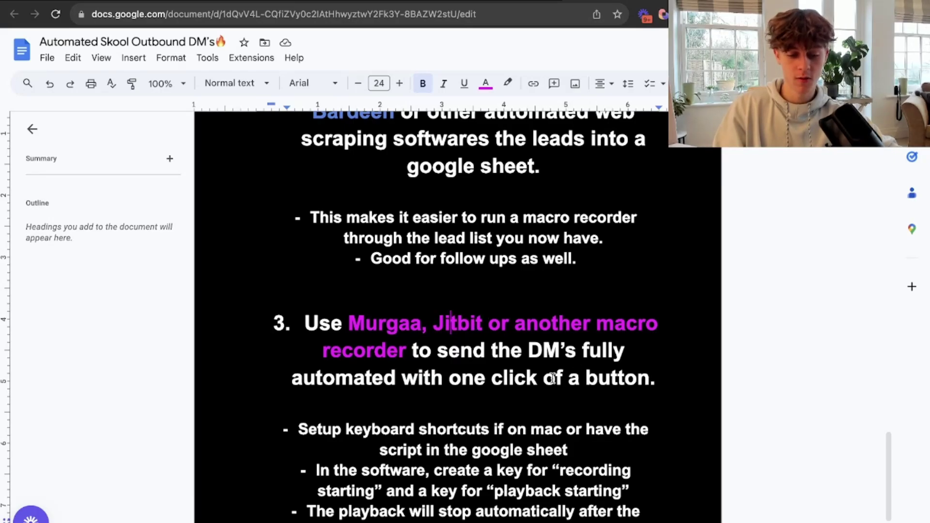
left_click_drag(347, 322, 423, 325)
left_click(498, 350)
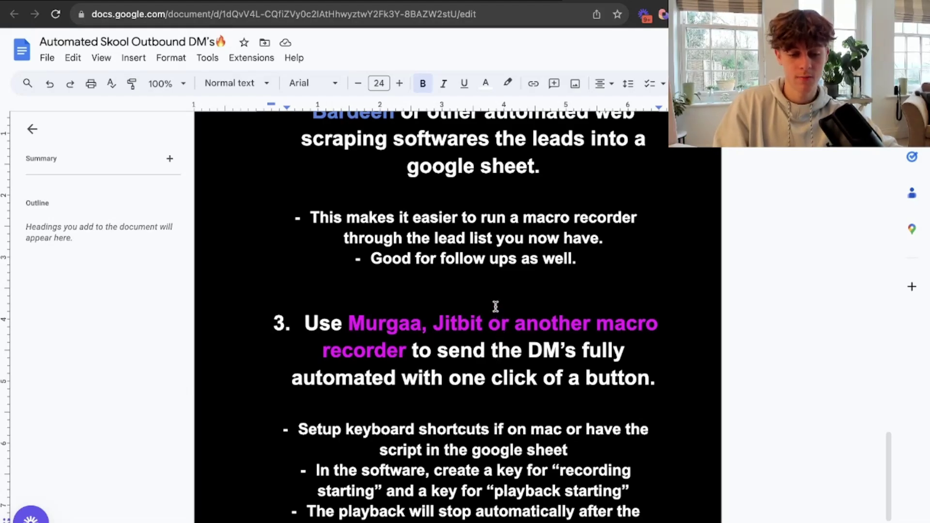
Set MurGaa Recorder's playback repeat count to 100.
mouse_move(446, 514)
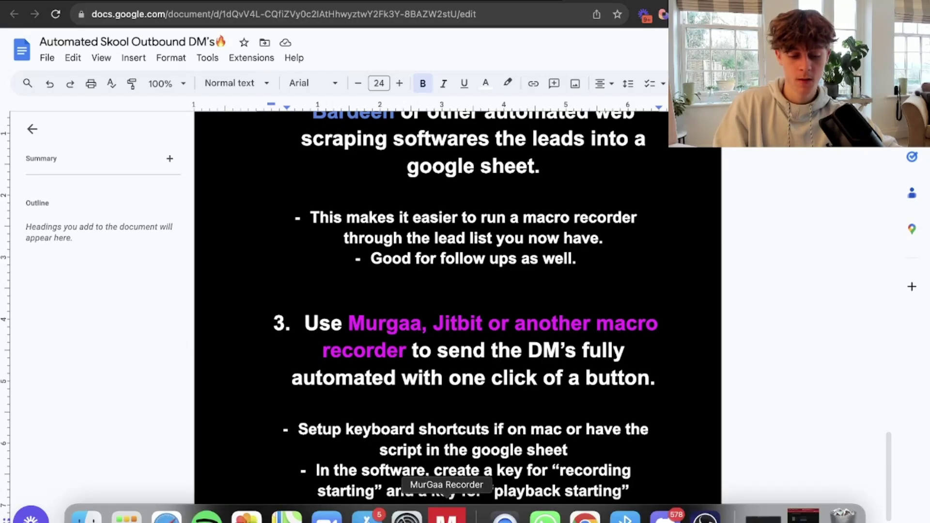
left_click(446, 514)
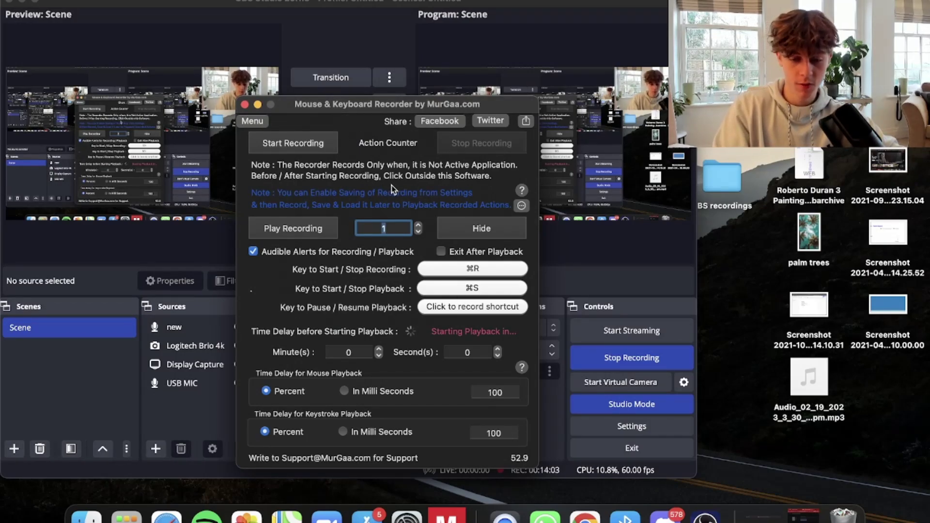
left_click(393, 226)
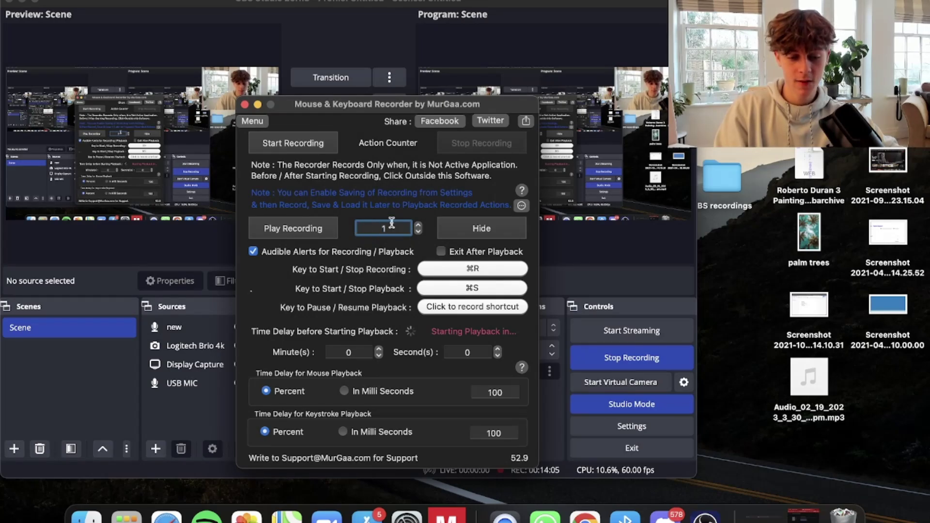
left_click_drag(393, 226, 370, 226)
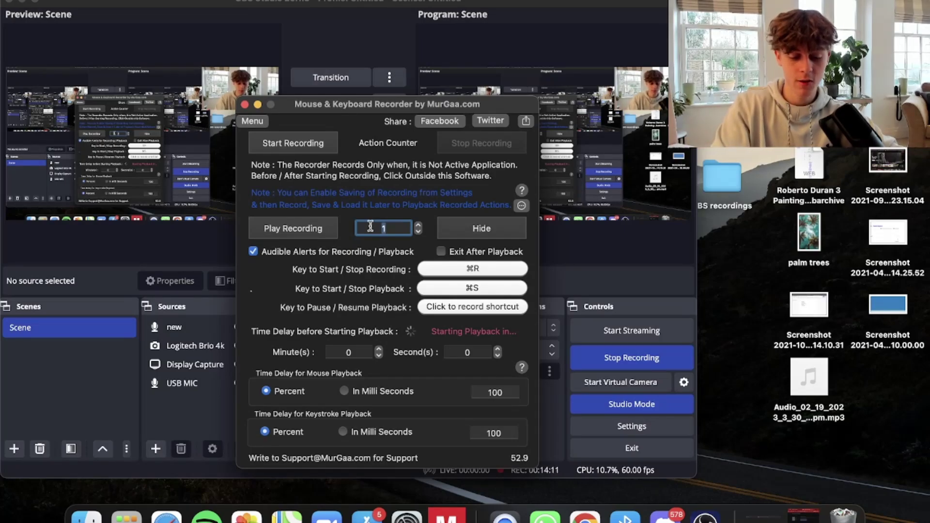
type("50")
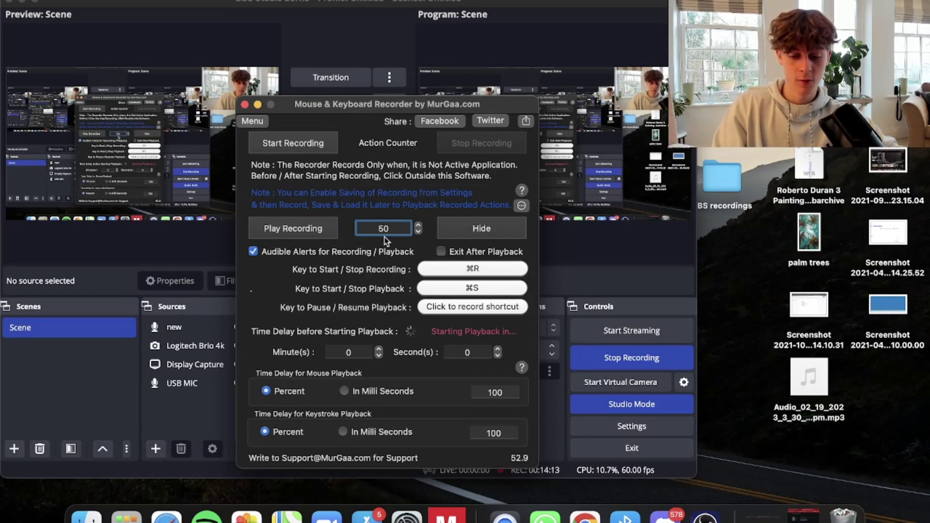
key("BackSpace")
key("BackSpace")
type("100")
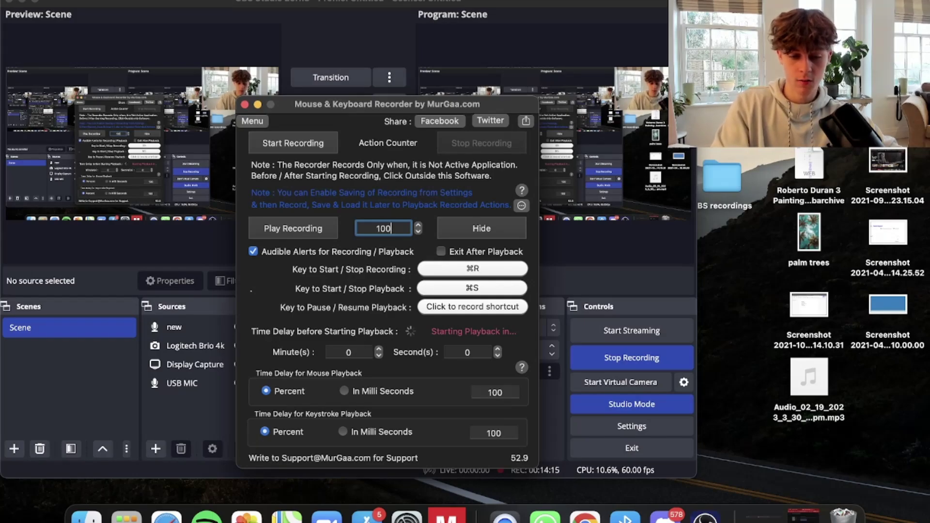
key("Return")
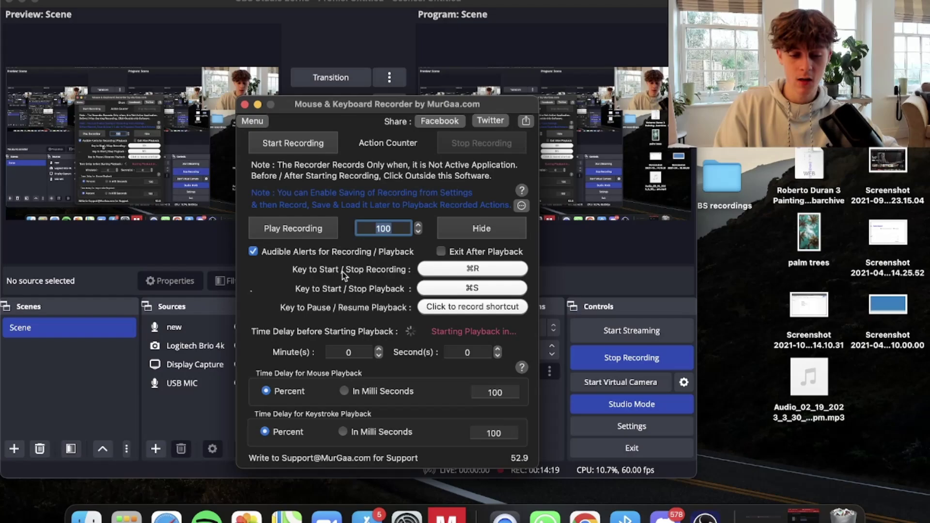
Assign Cmd+R as the recording shortcut and Cmd+S as the playback shortcut.
left_click(471, 269)
key("super+r")
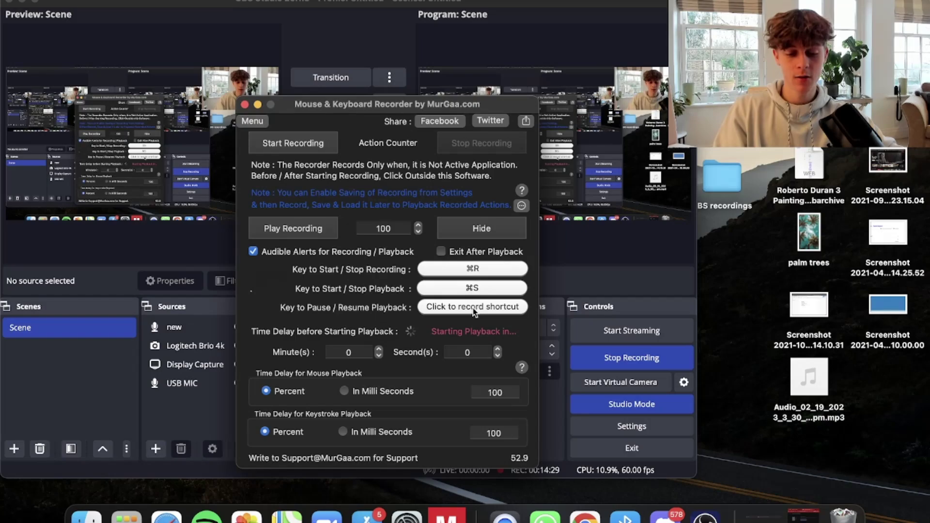
left_click(472, 289)
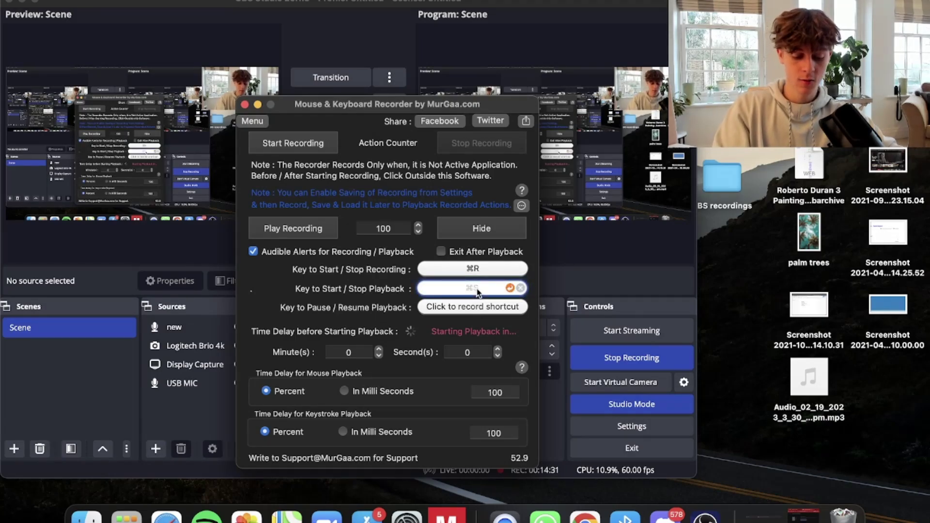
key("super+s")
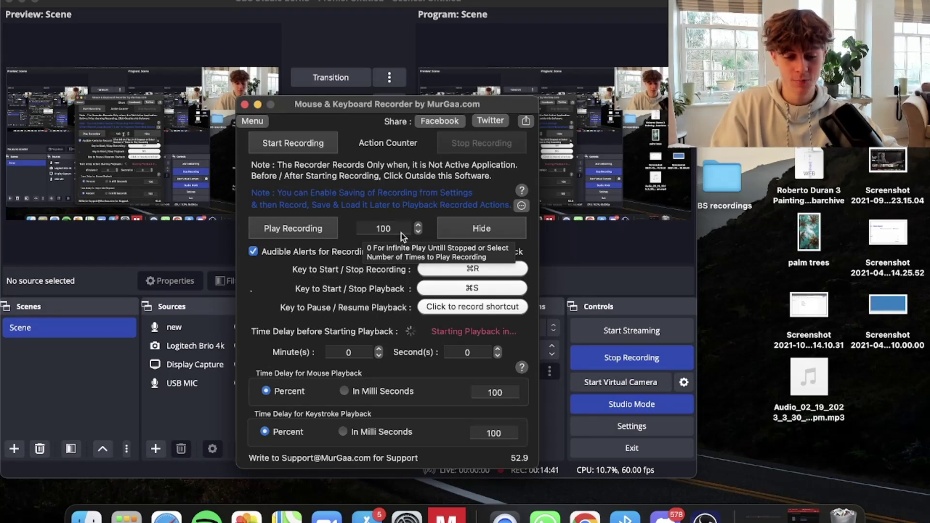
left_click(585, 514)
Fill A1's Skool profile link down to row 6, numbering 4087 through 4092.
left_click(488, 1)
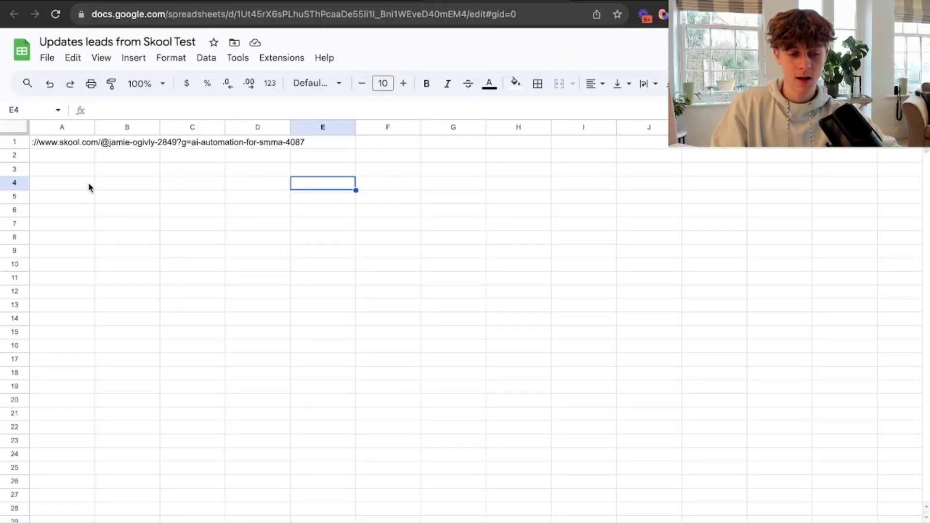
left_click(36, 143)
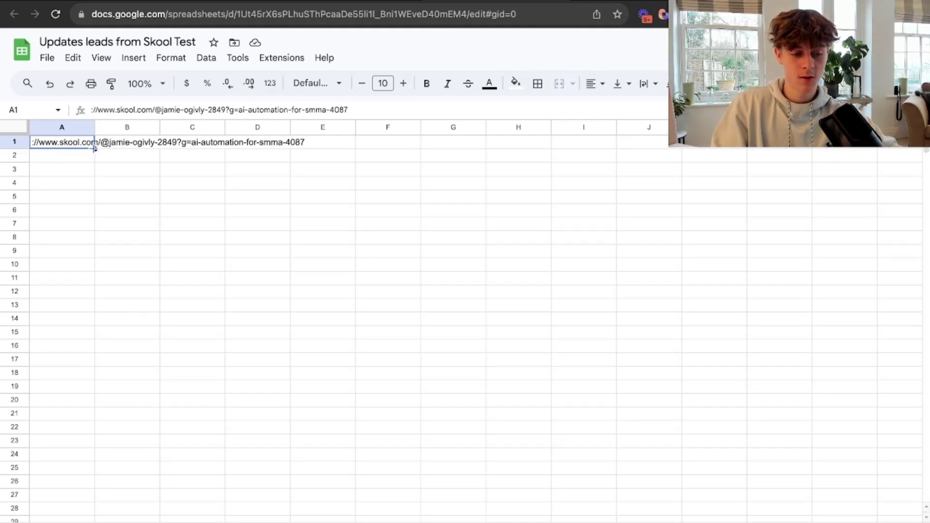
left_click_drag(95, 148, 93, 211)
left_click(156, 257)
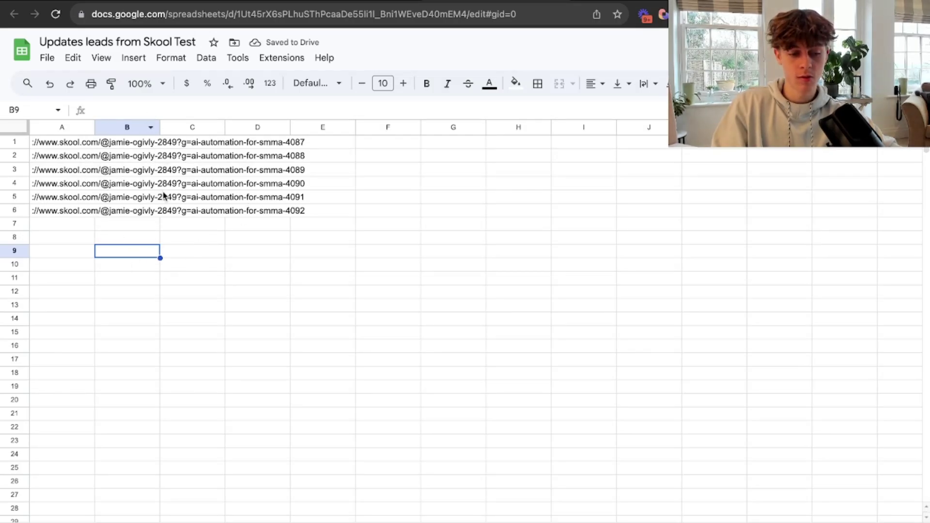
Find Keyboard settings in System Preferences with a 'key' search and go to the Text replacements list.
mouse_move(505, 517)
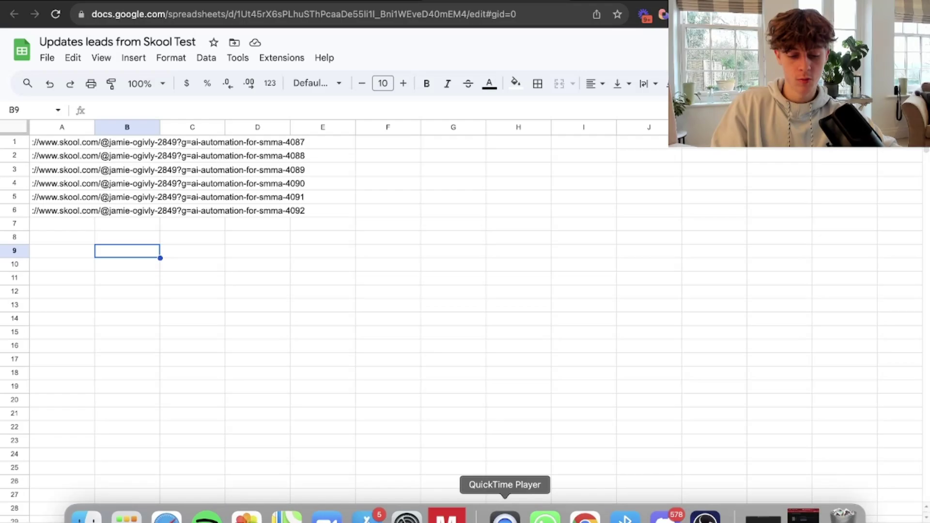
left_click(406, 518)
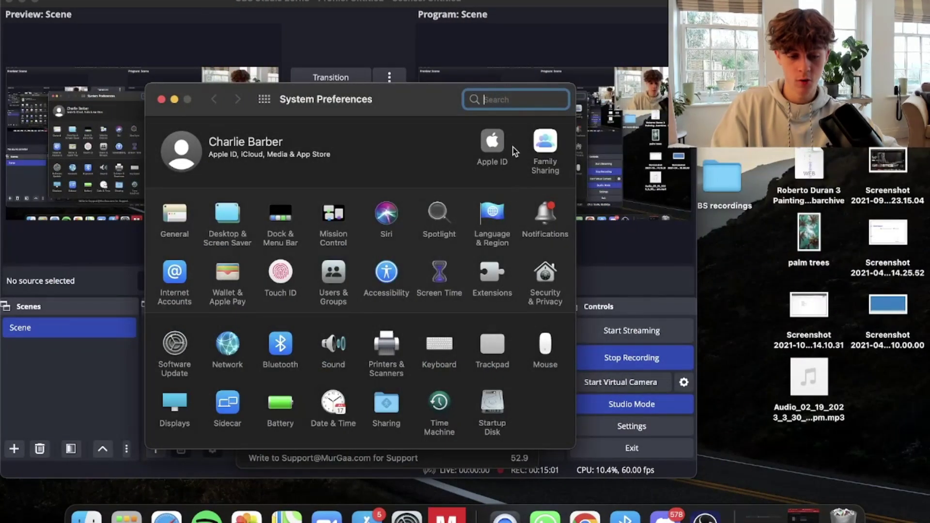
type("key")
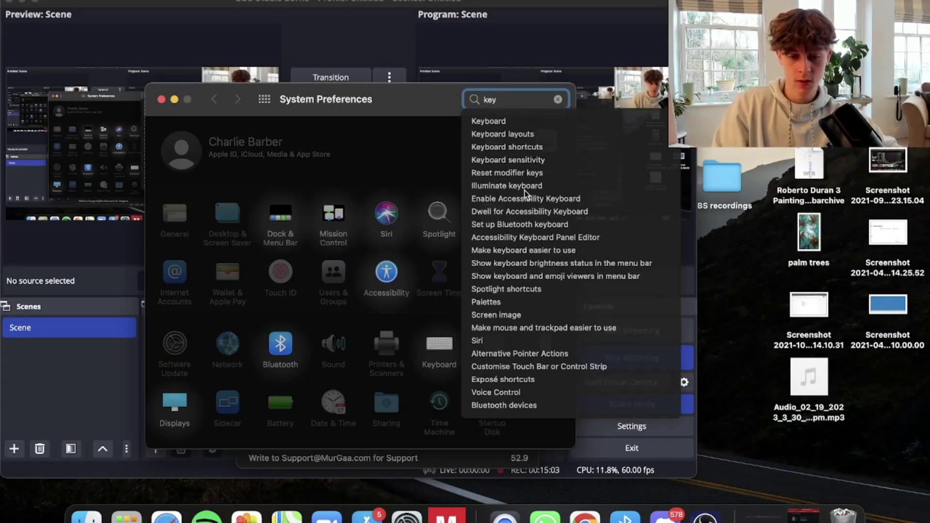
left_click(526, 145)
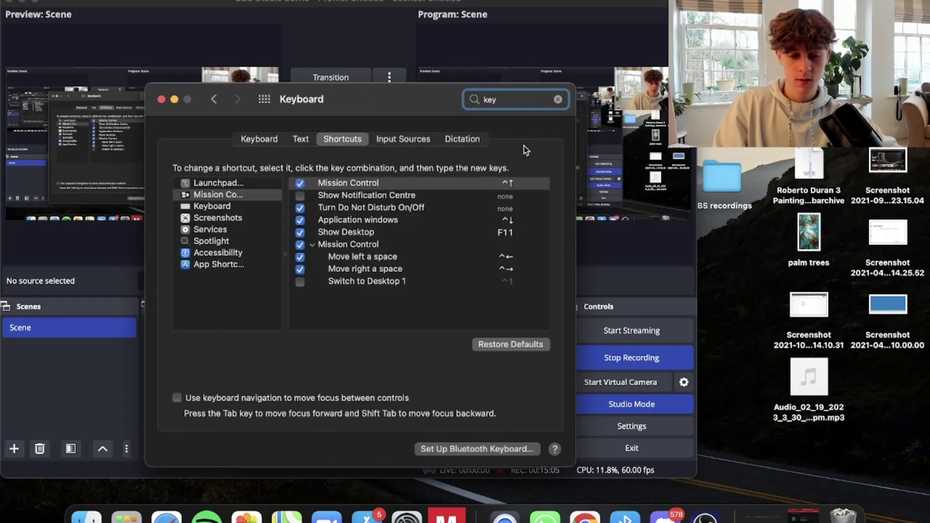
left_click(301, 140)
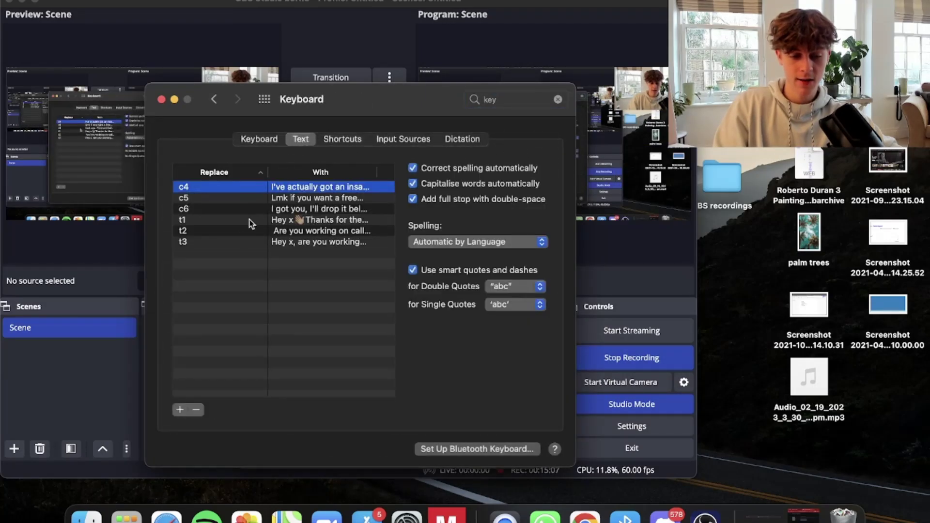
Add a text replacement that expands 'test' into 'pitch'.
double_click(221, 253)
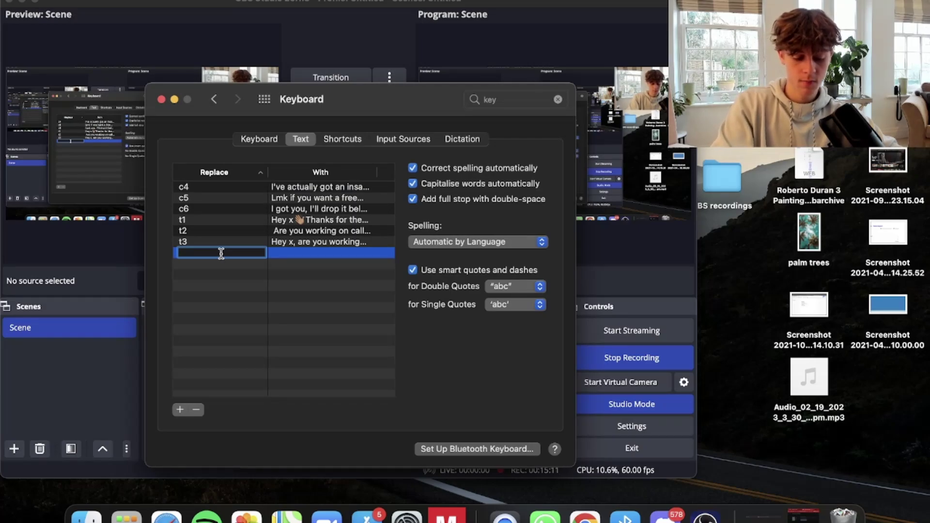
type("example")
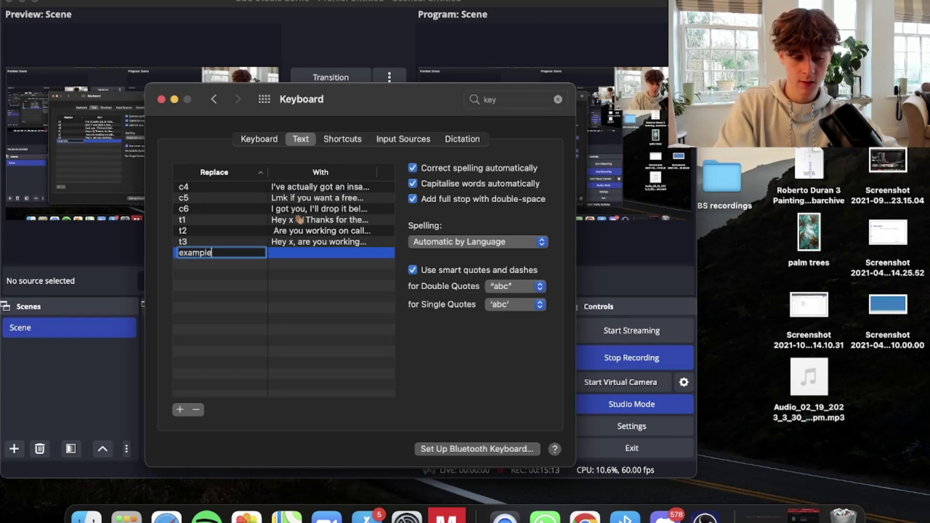
left_click(304, 252)
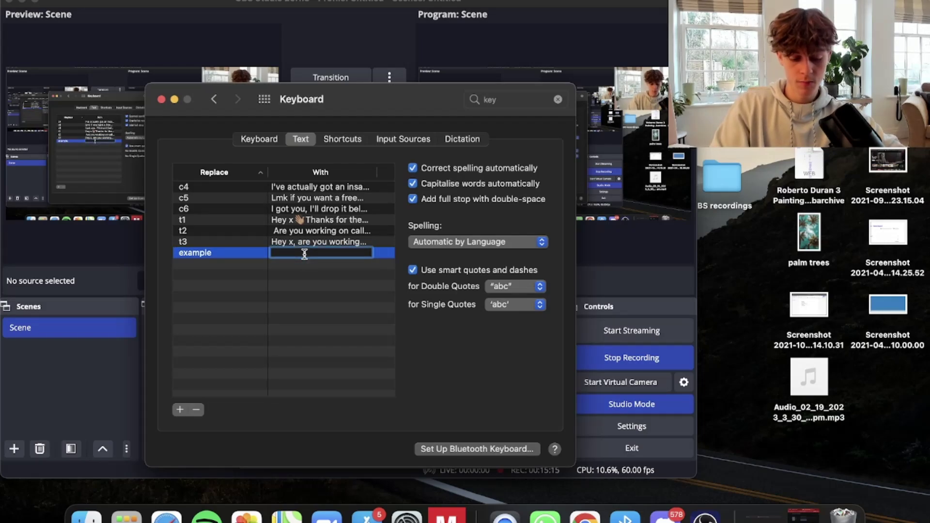
type("He")
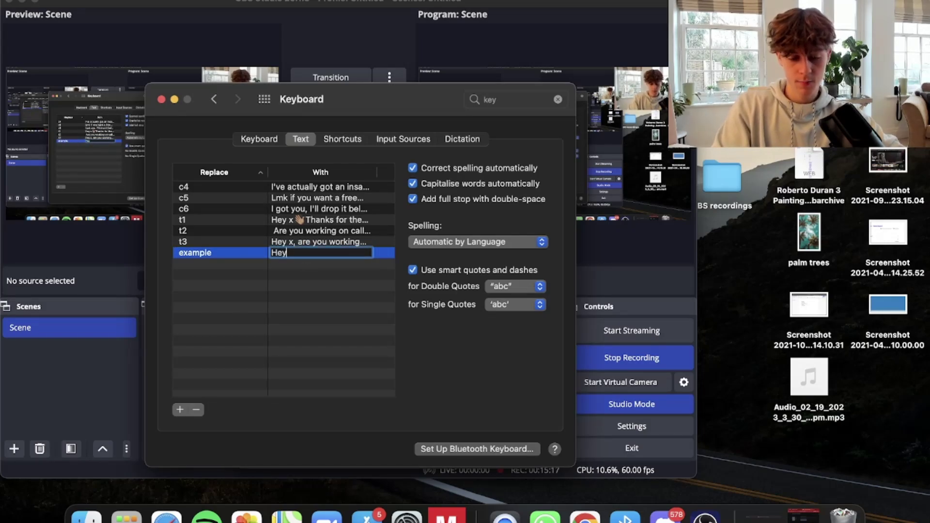
type("y a")
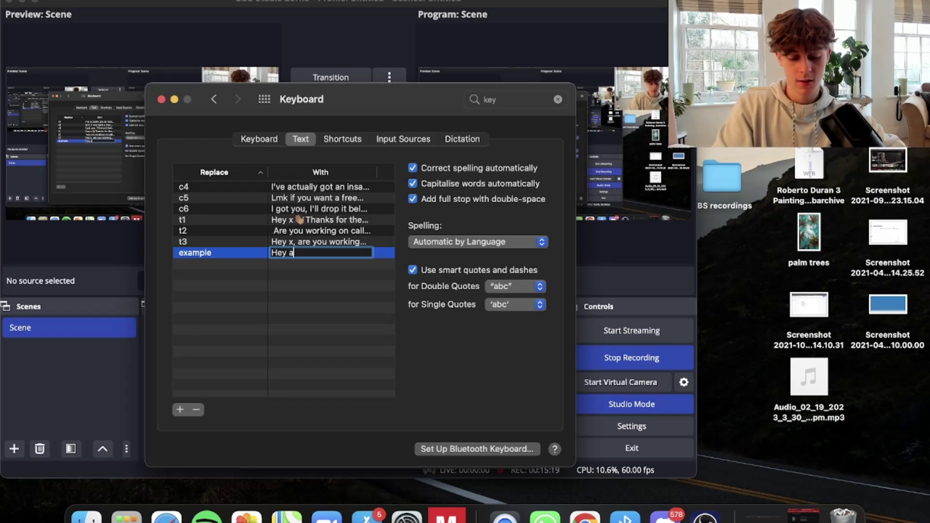
type("re ty")
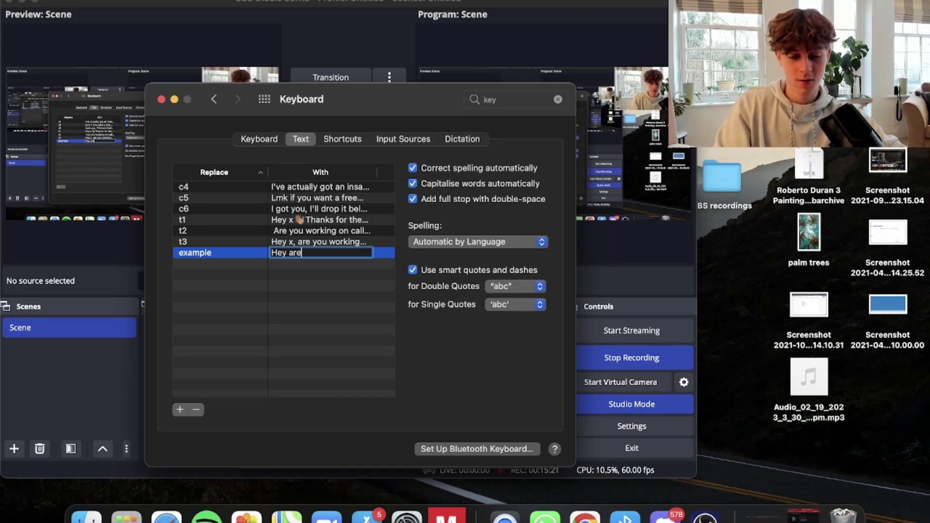
type("p")
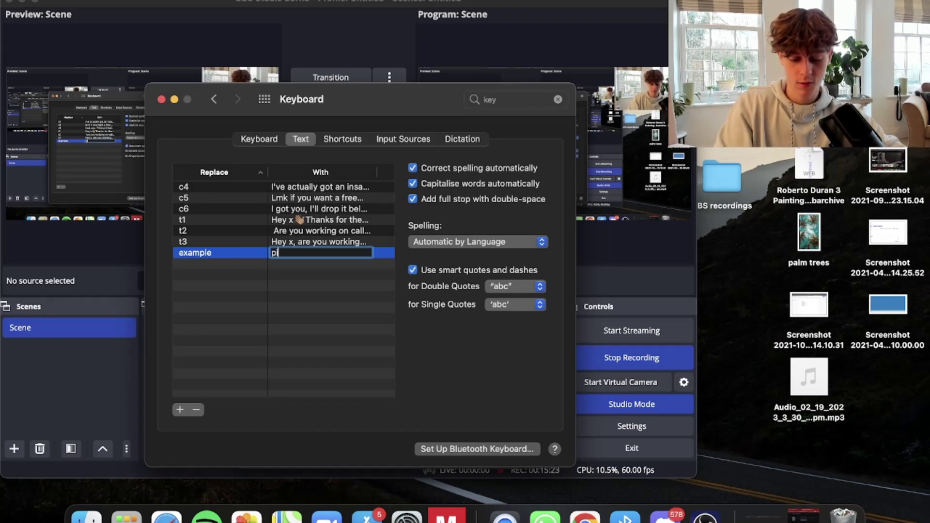
type("itch")
key("Return")
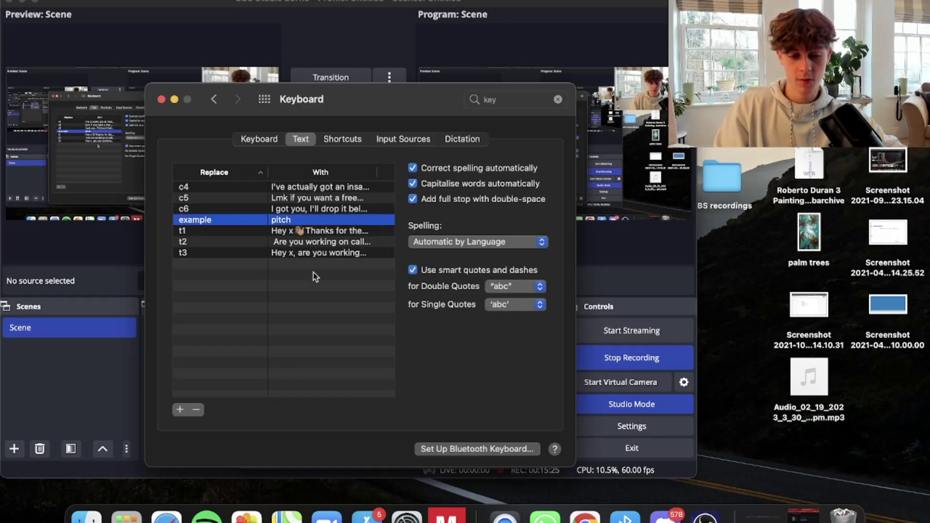
left_click(221, 221)
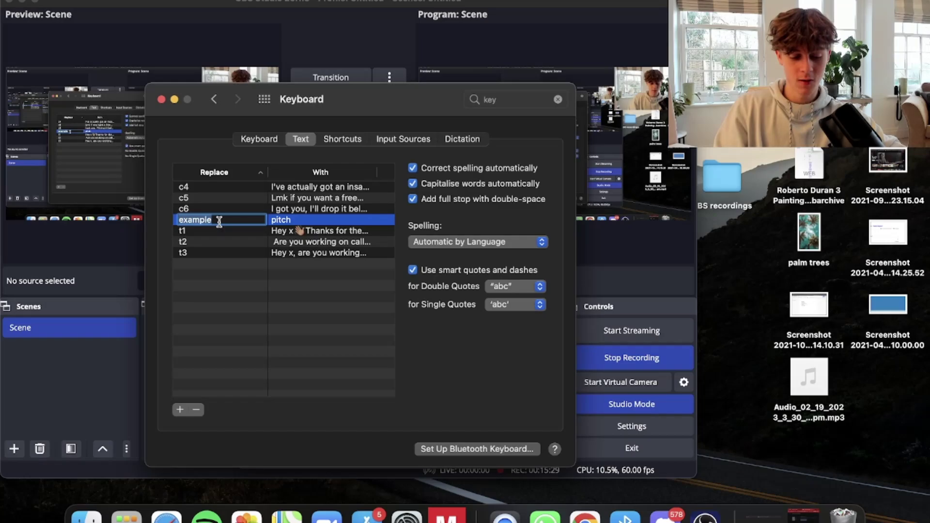
type("testy")
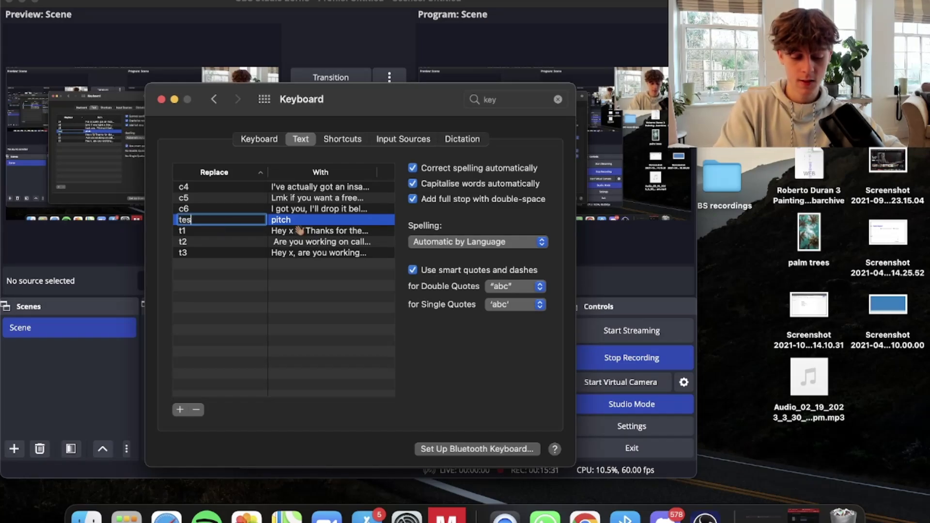
key("Return")
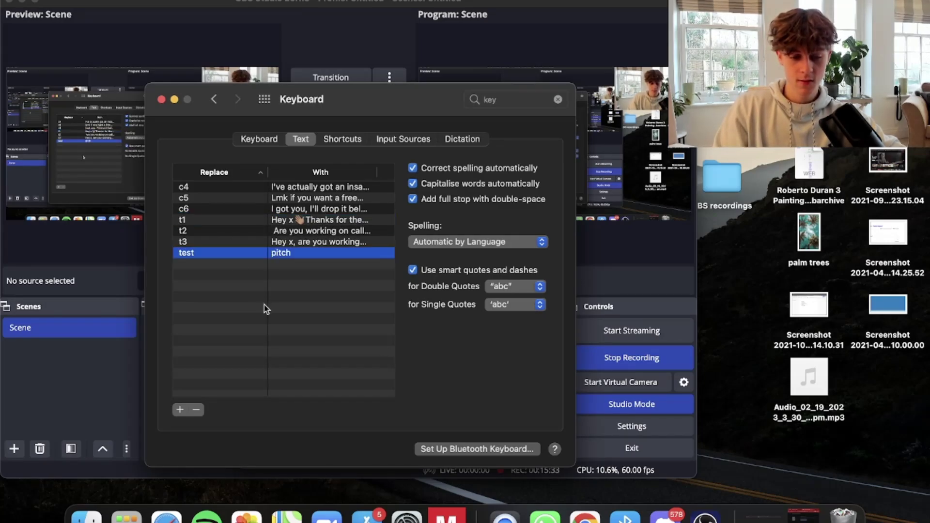
Back in Chrome, select cell A1 of the profile-links sheet, then move to the outbound DM's doc.
left_click(585, 517)
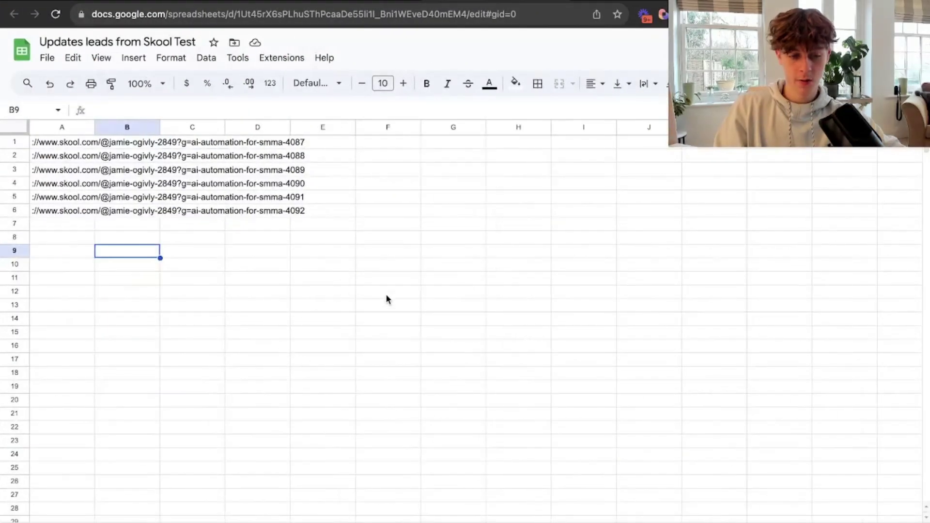
left_click(53, 142)
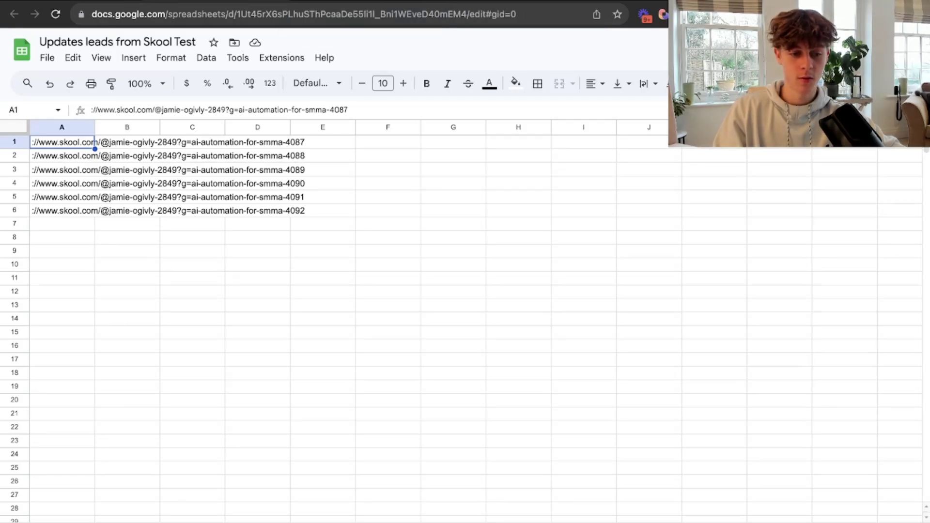
key("ctrl+Tab")
Highlight the keyboard shortcuts, Google Sheet script and 'starting' lines in the step 3 notes.
scroll(279, 347, "down", 3)
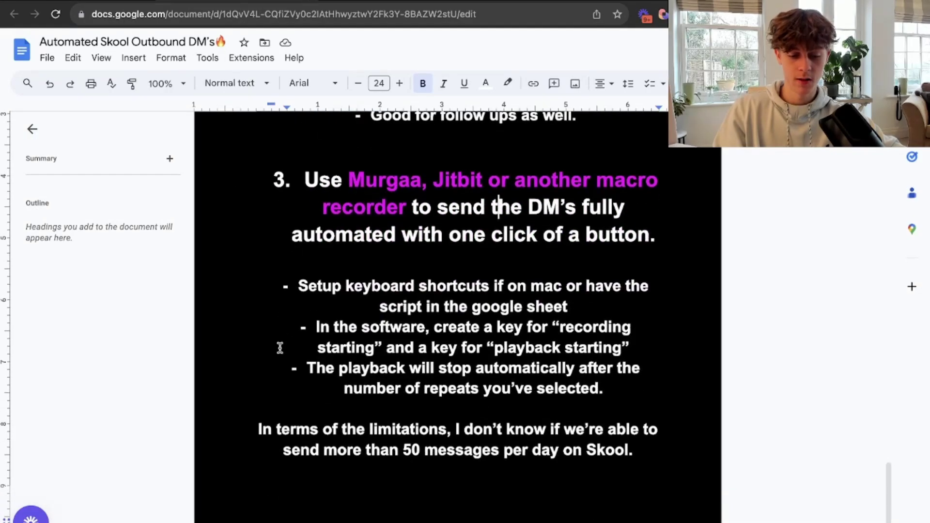
left_click_drag(307, 287, 559, 288)
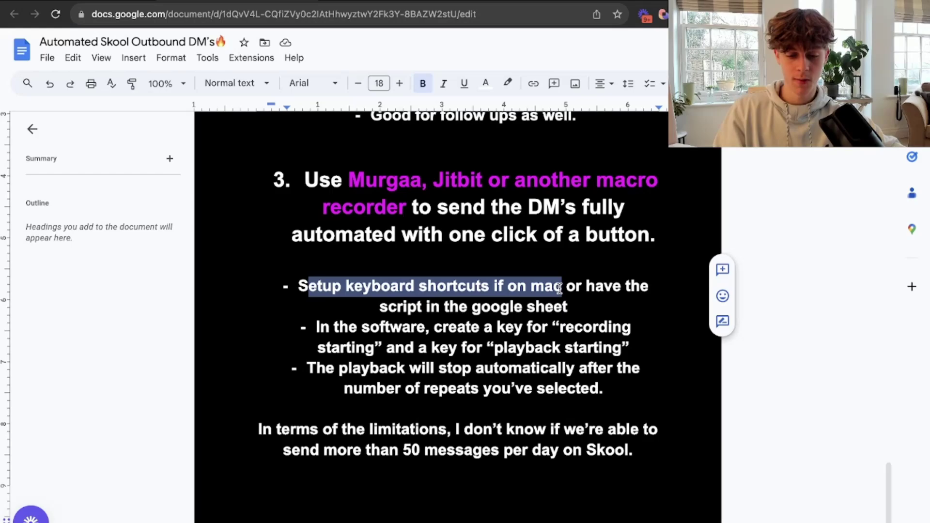
left_click(560, 288)
left_click_drag(380, 306, 573, 303)
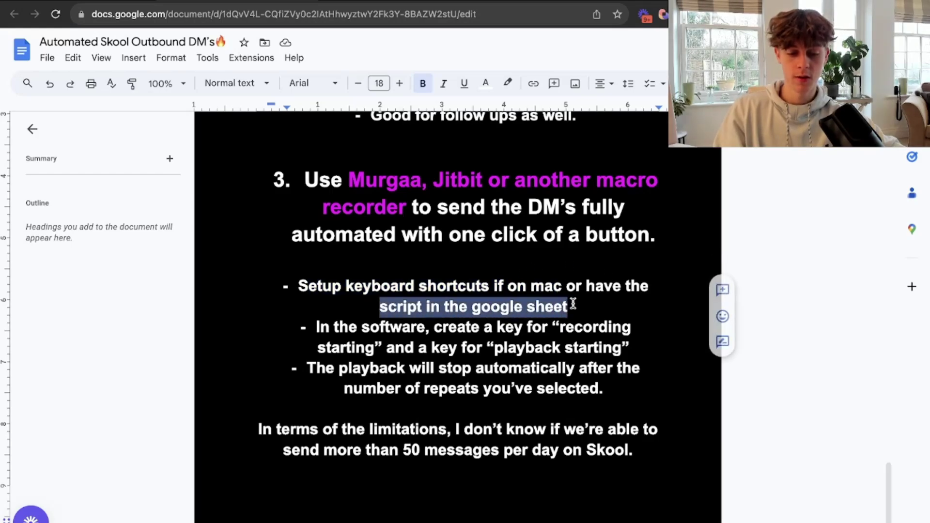
left_click(572, 305)
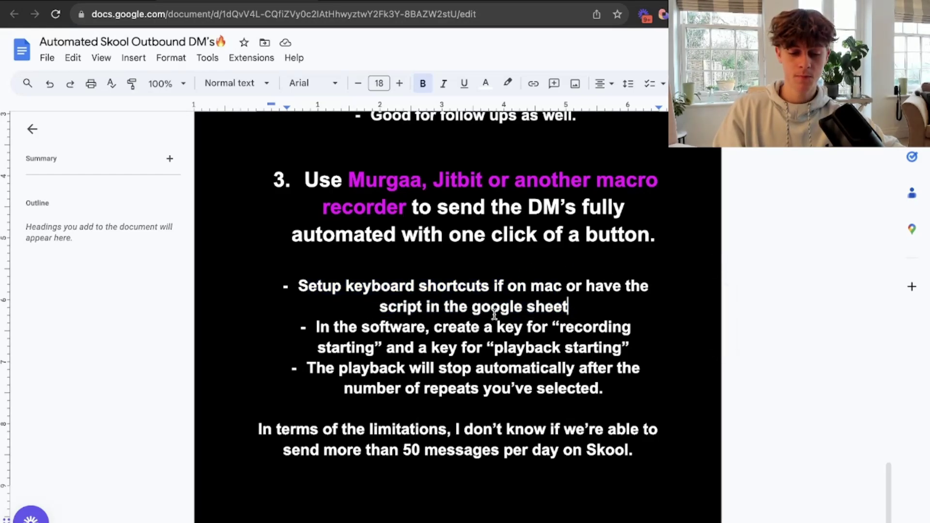
left_click_drag(326, 347, 369, 346)
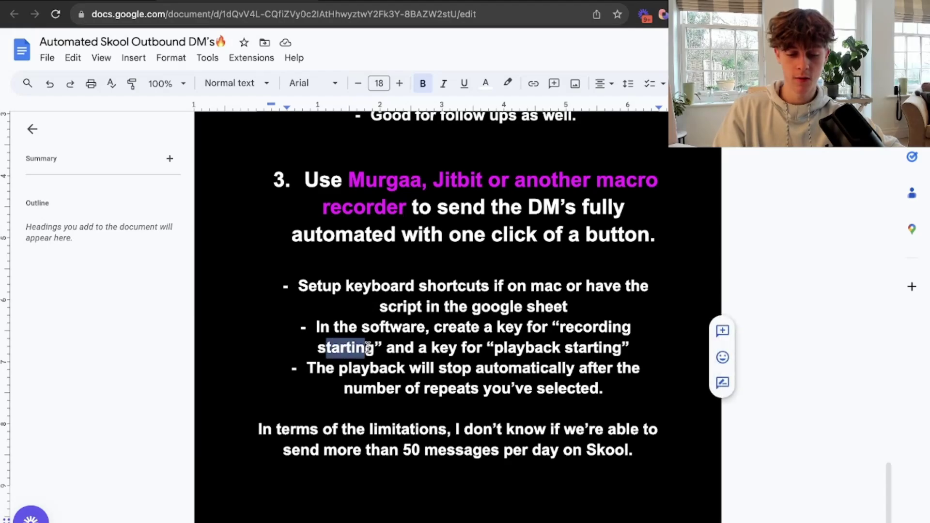
left_click(368, 347)
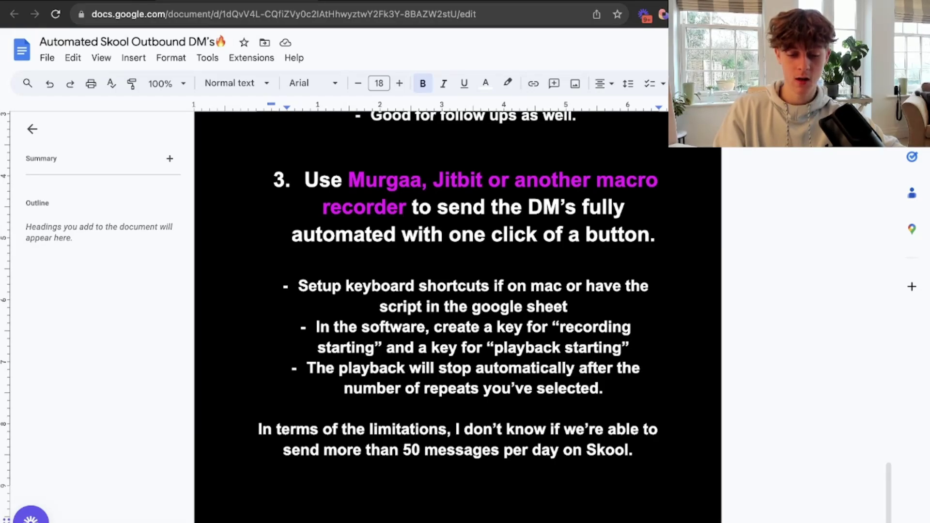
Check the MurGaa recorder, highlight the 50-messages-per-day limitation, then go to the leads sheet.
left_click(446, 515)
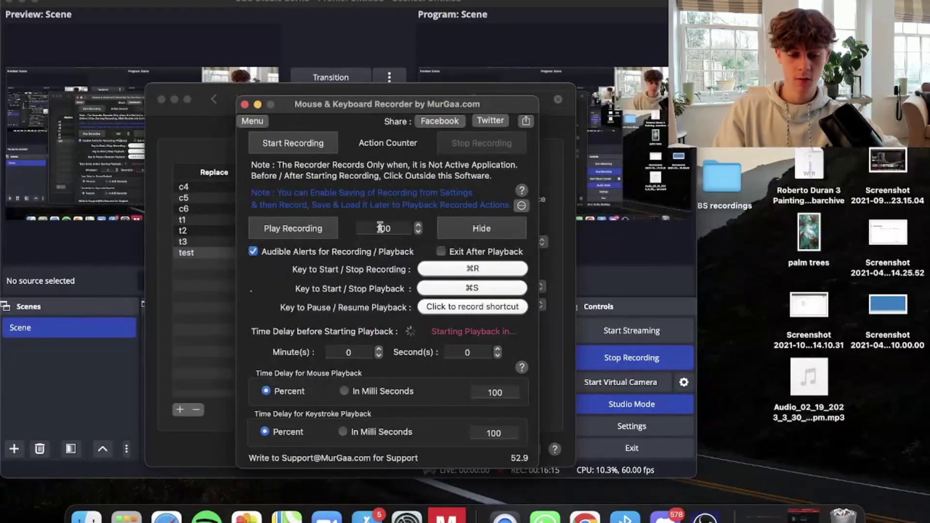
left_click(581, 515)
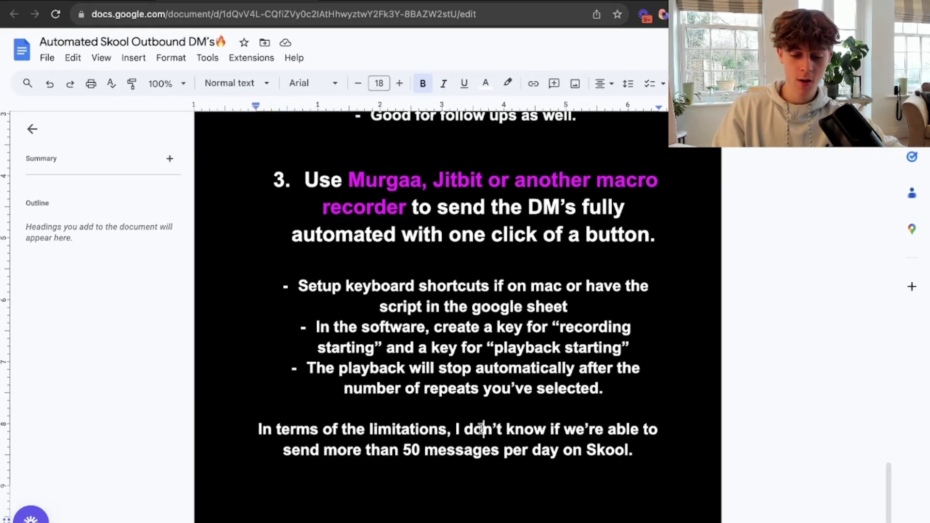
left_click_drag(482, 429, 637, 430)
left_click(638, 429)
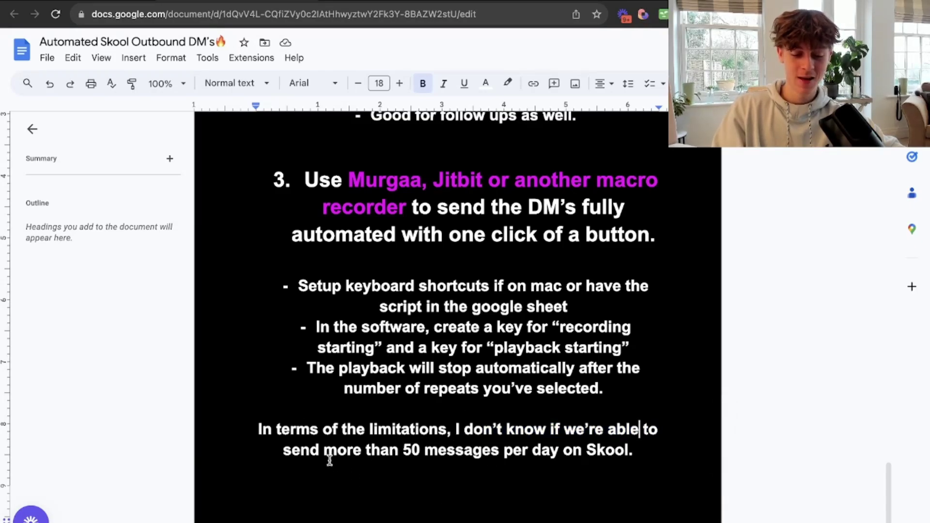
left_click_drag(325, 453, 530, 452)
left_click(531, 452)
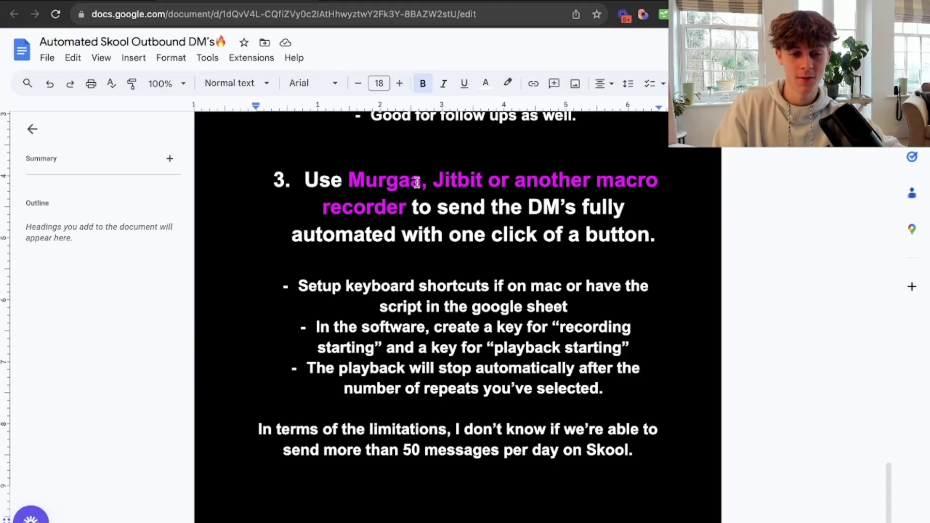
left_click(119, 2)
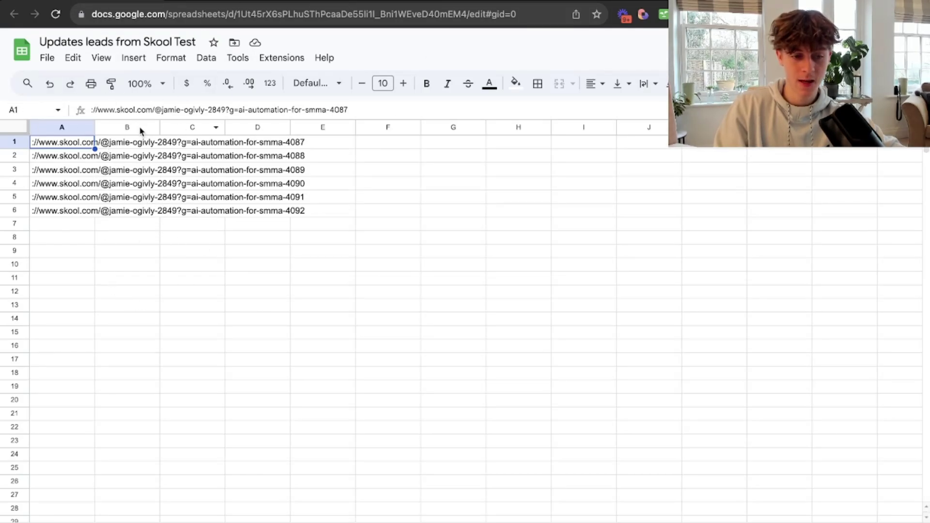
Copy the row 2 profile link from cell A2 and open a new browser tab.
mouse_move(97, 23)
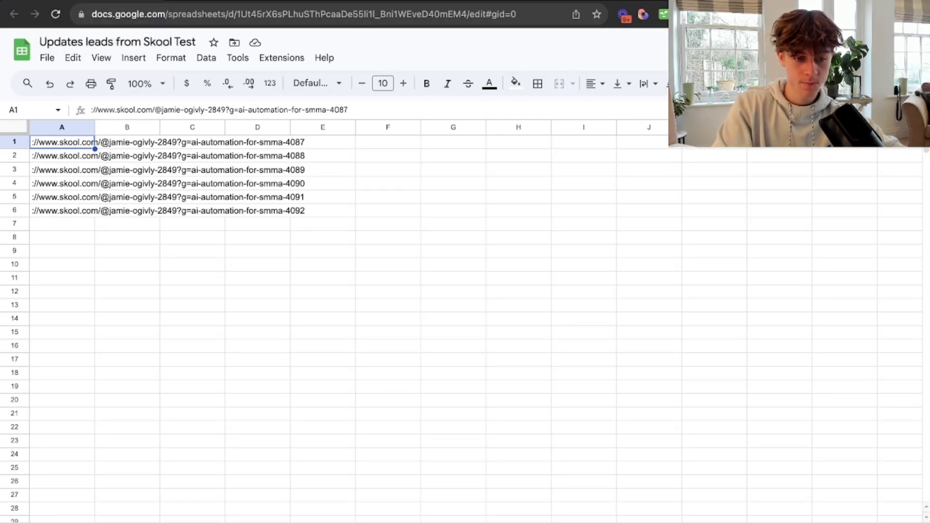
left_click(62, 156)
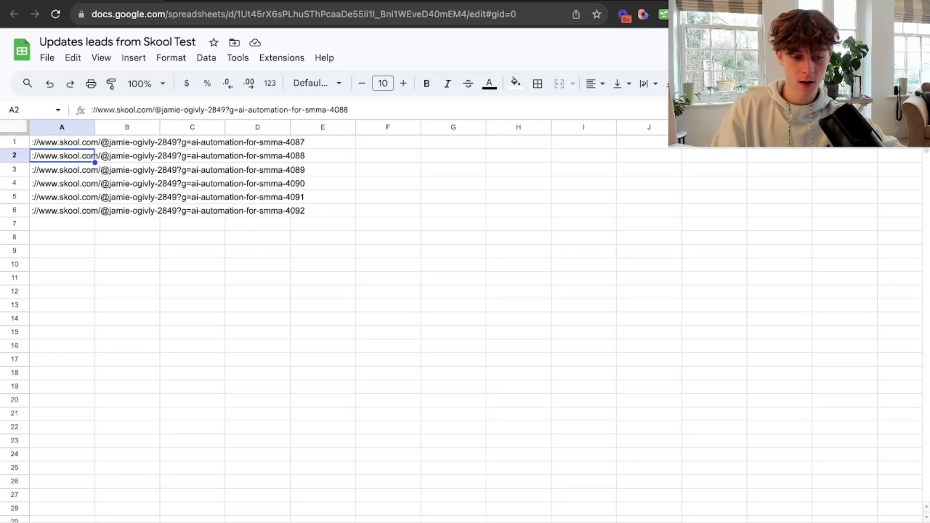
key("ctrl+c")
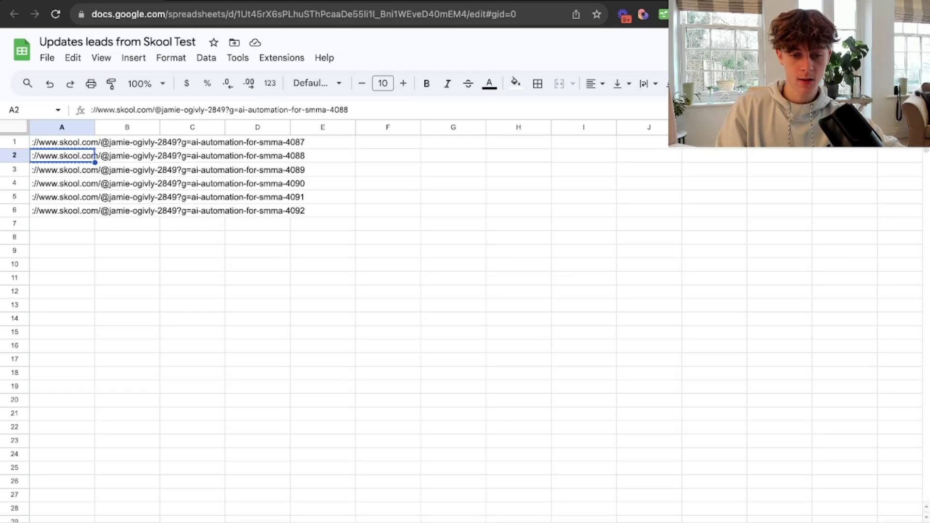
key("ctrl+t")
Load the smma-4088 link, close its Skool 404 page, and return to the DM notes doc.
key("super+v")
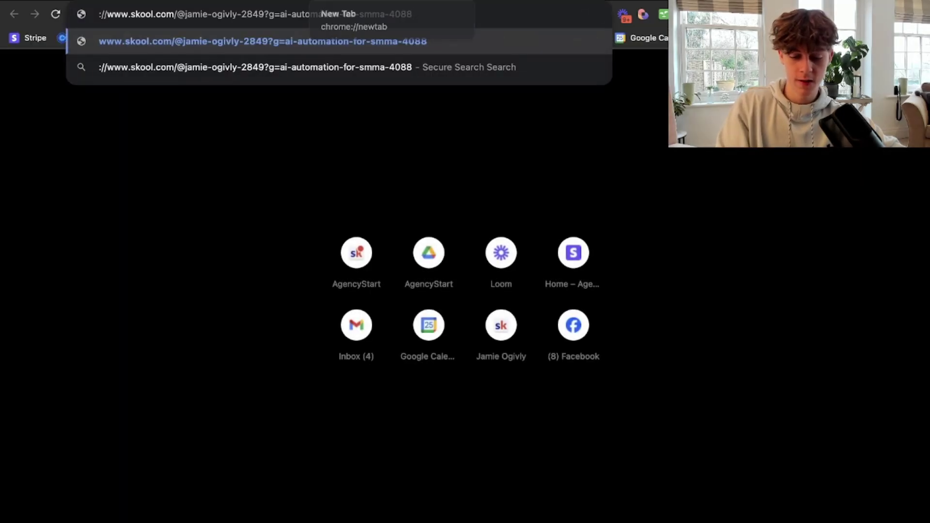
key("Return")
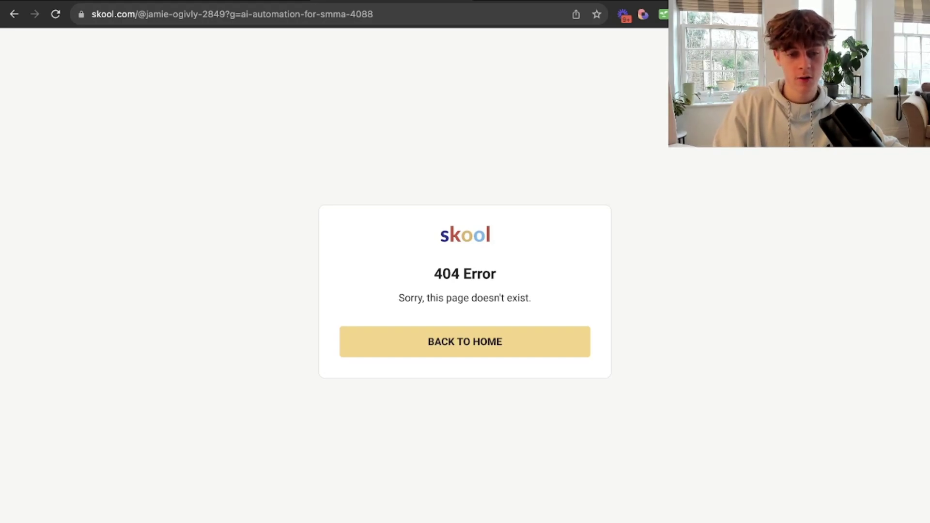
key("super+w")
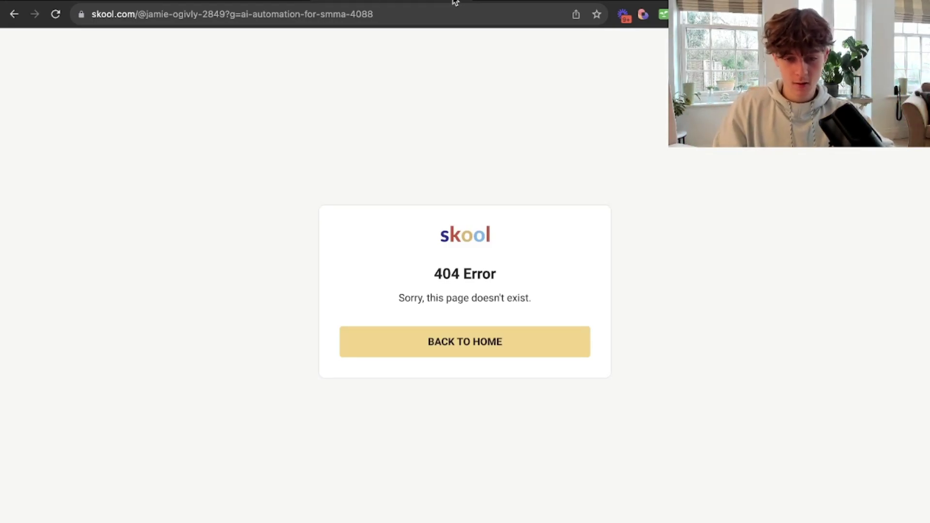
left_click(329, 1)
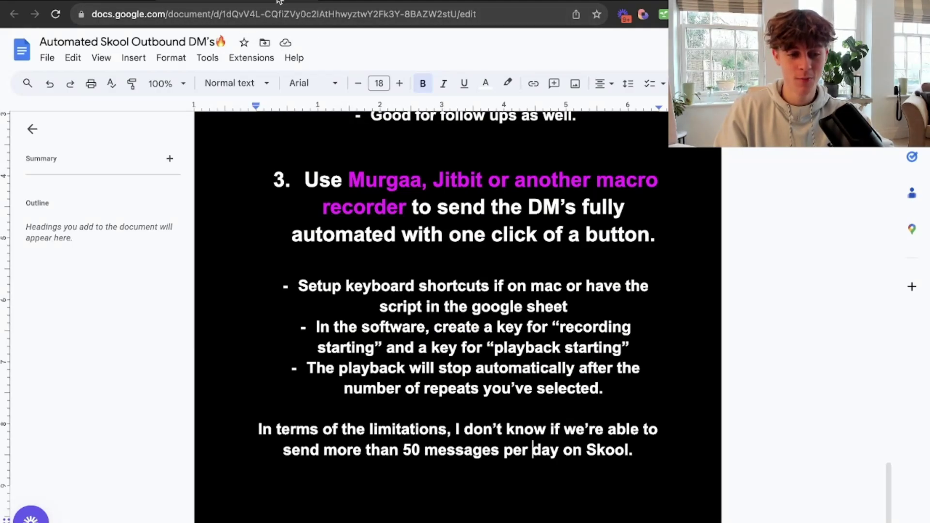
Copy the cell A4 link, open it in a new tab (another 404 for smma-4090), and return to the sheet.
left_click(339, 1)
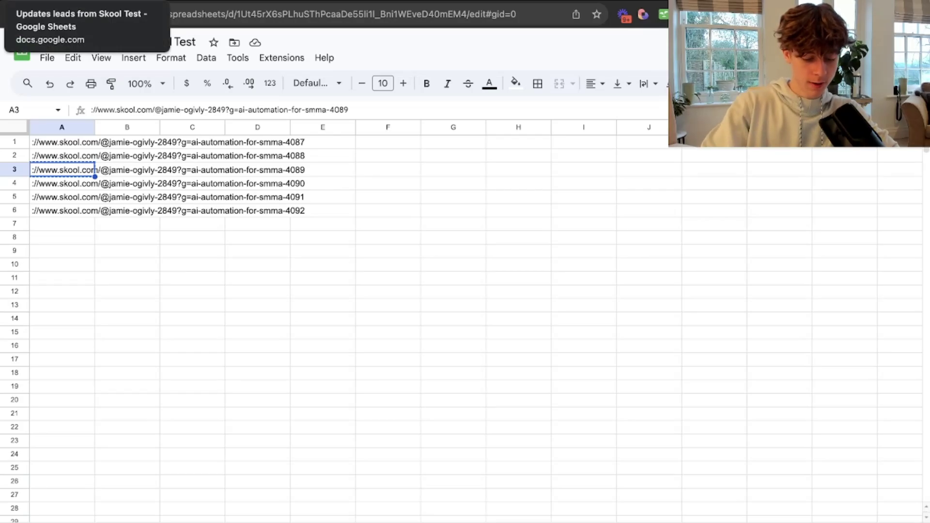
left_click(61, 183)
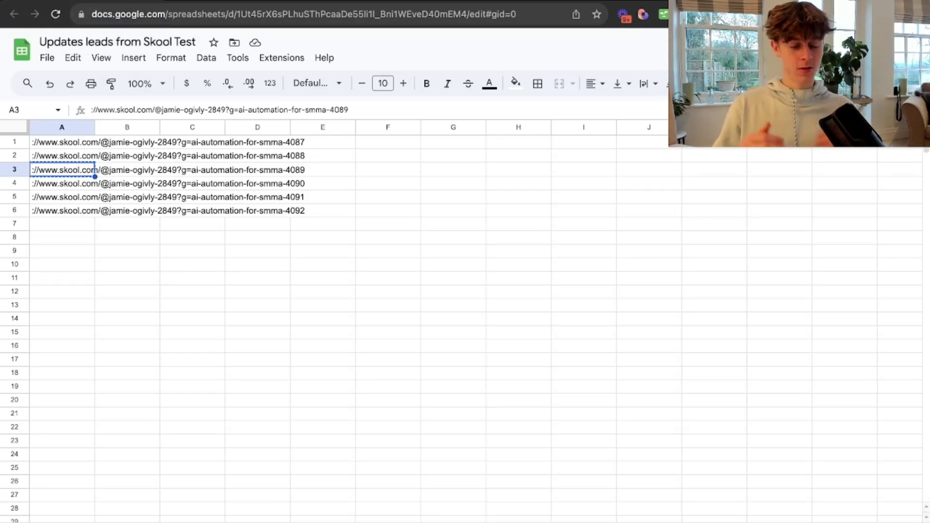
key("ctrl+c")
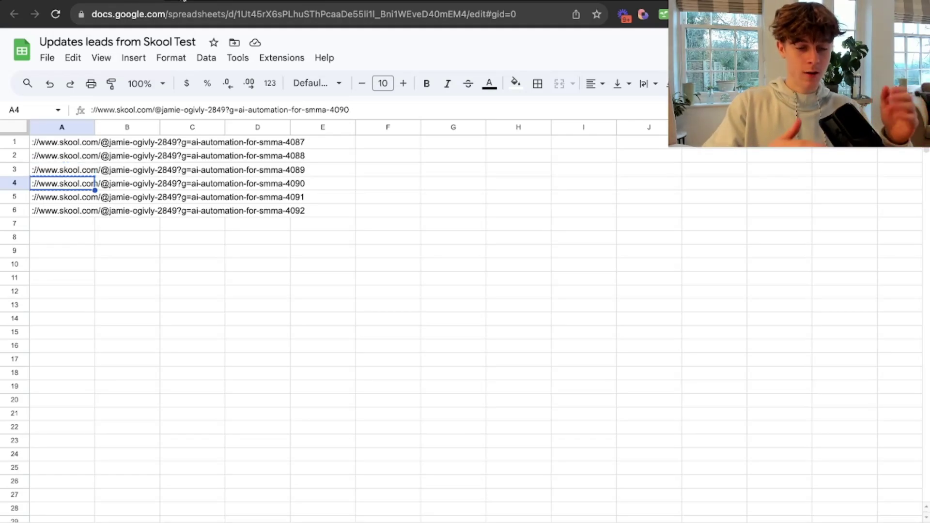
key("ctrl+t")
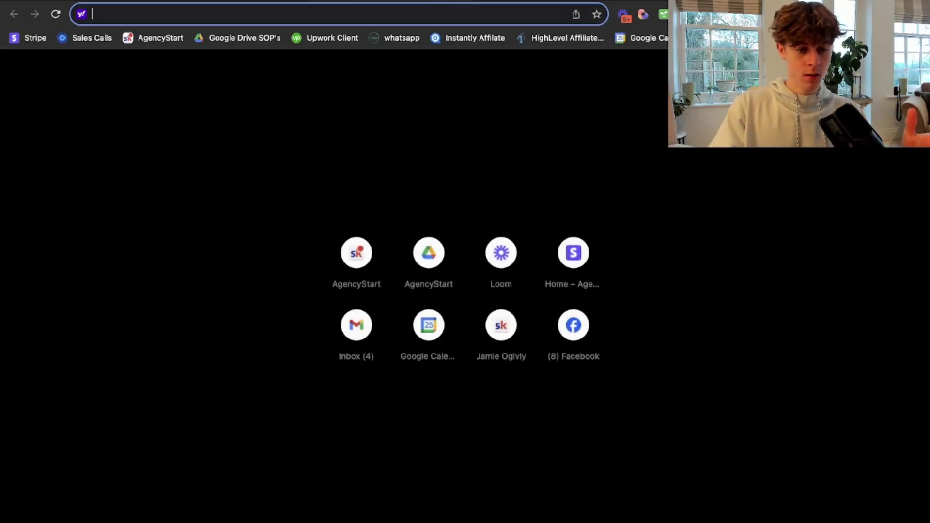
key("ctrl+v")
key("Return")
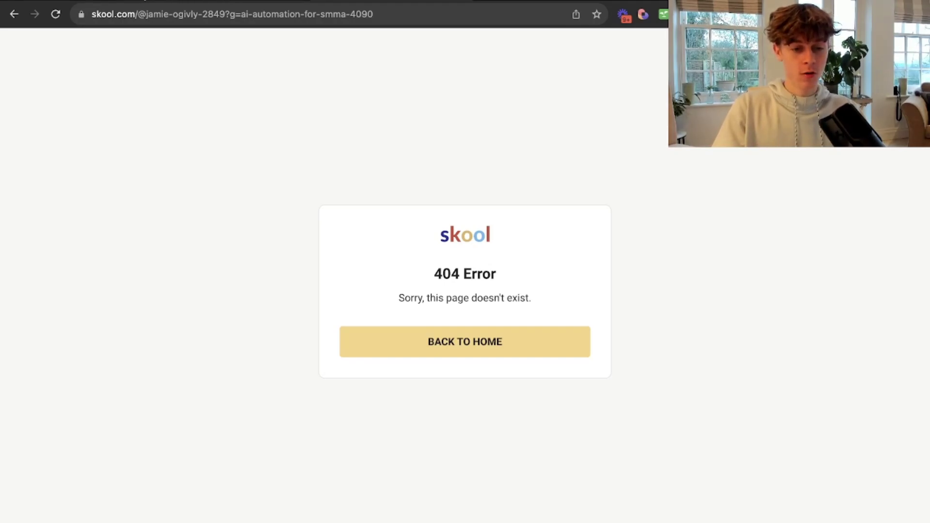
key("ctrl+shift+Tab")
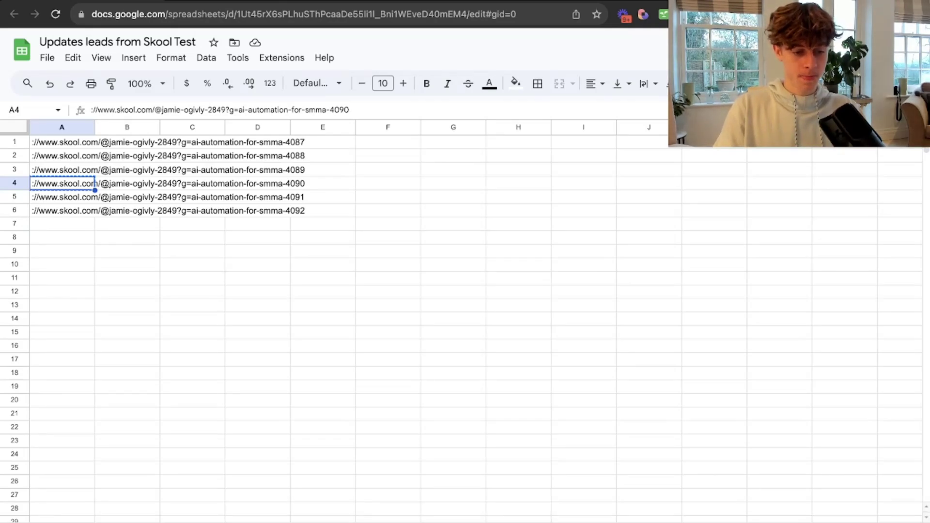
Enter 'pitch' in empty cell E11 to check the text replacement, then reselect its text.
key("ctrl+c")
key("Down")
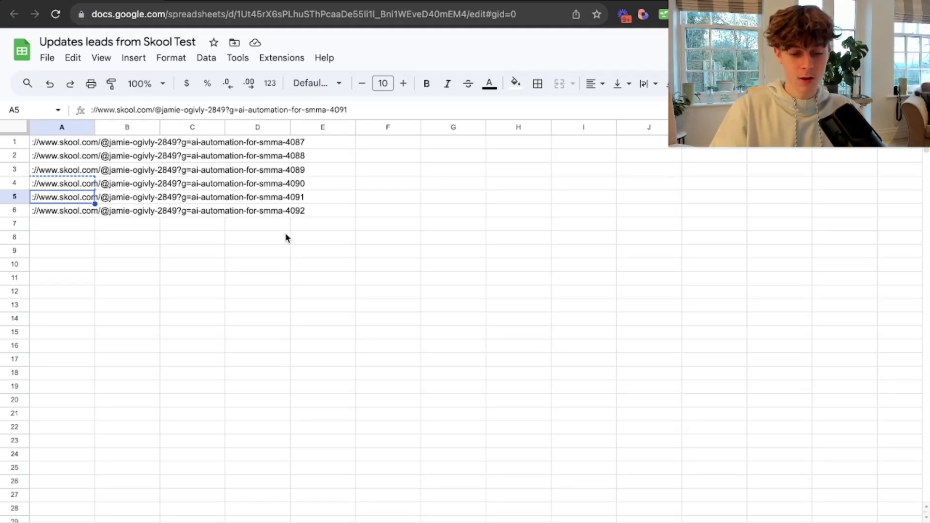
double_click(305, 275)
type("pitch")
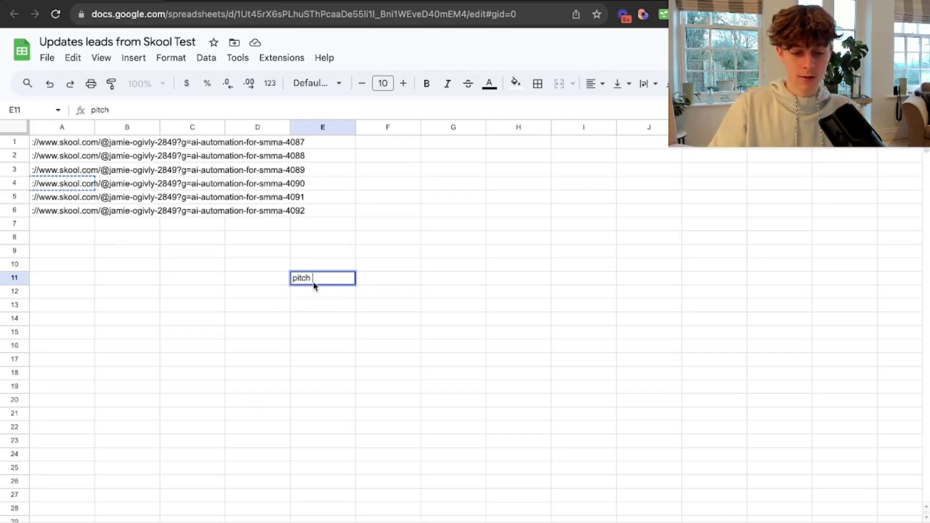
left_click(298, 306)
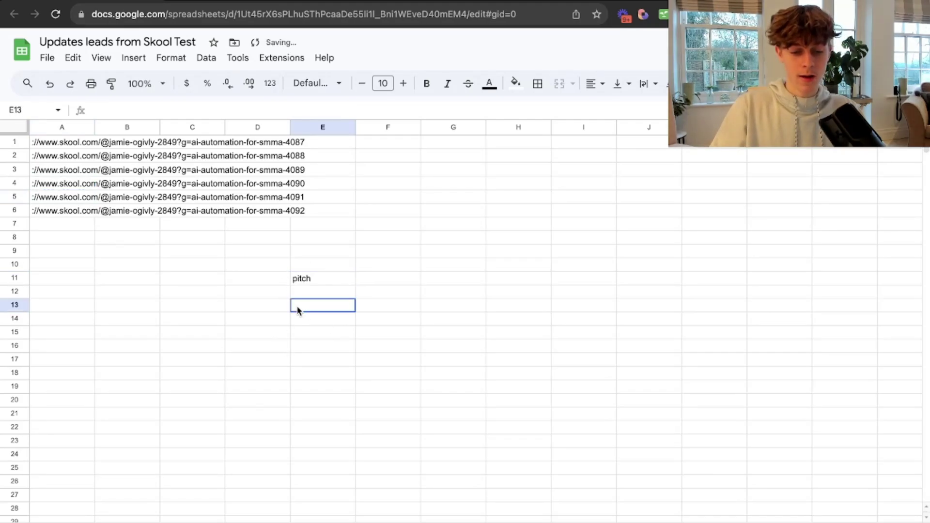
double_click(306, 277)
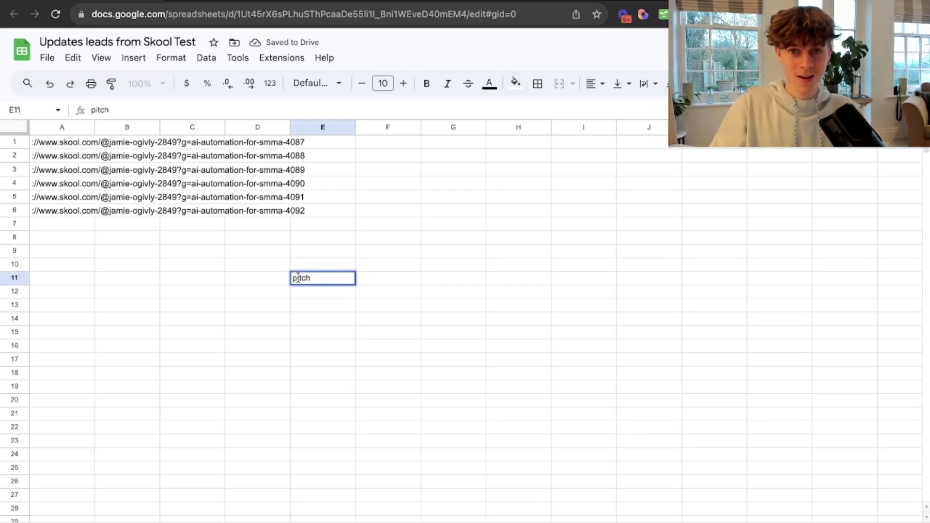
left_click_drag(312, 278, 293, 280)
left_click(233, 280)
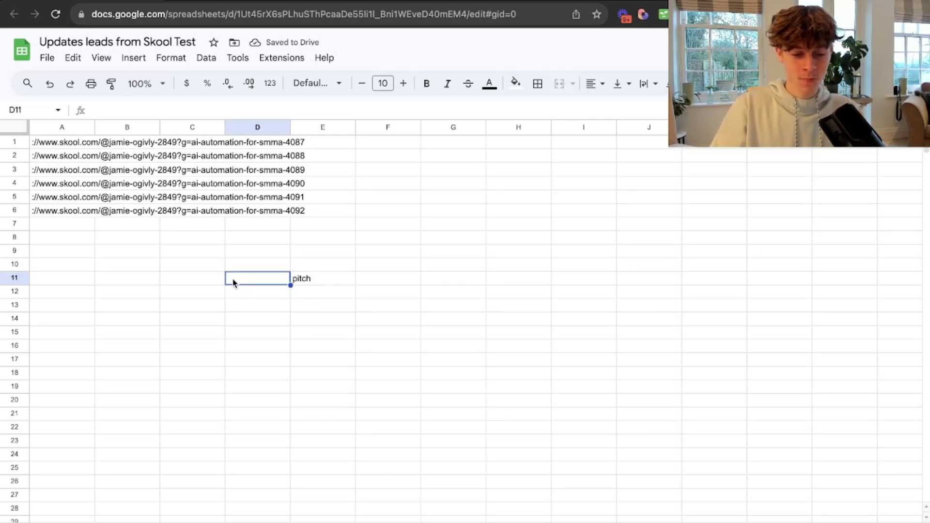
Delete the 'pitch' test entry from cell E11.
left_click(306, 283)
key("BackSpace")
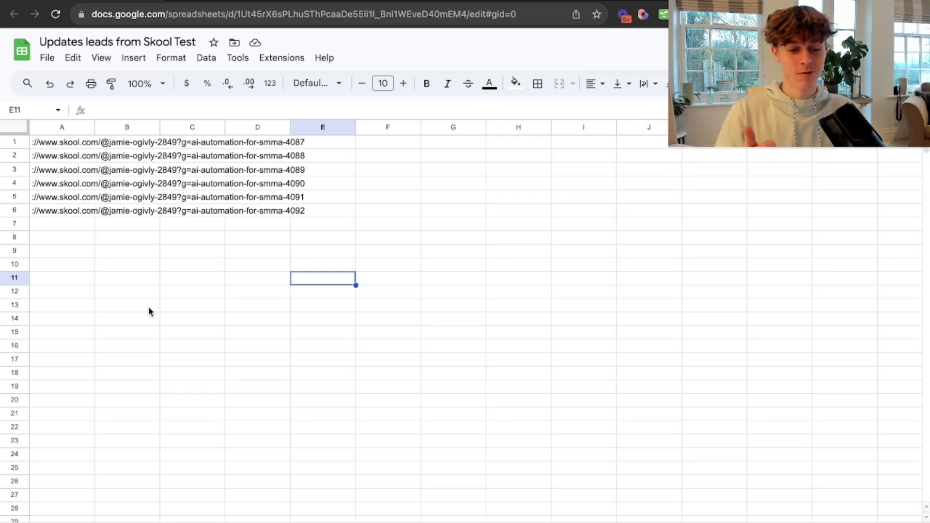
Switch to the Automated Skool Outbound DM's doc and scroll up to its title page.
left_click(246, 1)
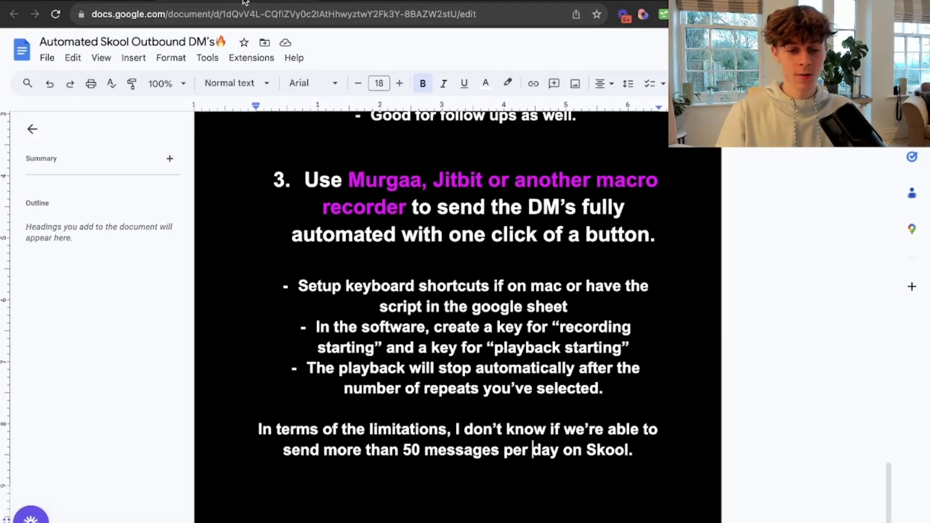
scroll(387, 359, "up", 20)
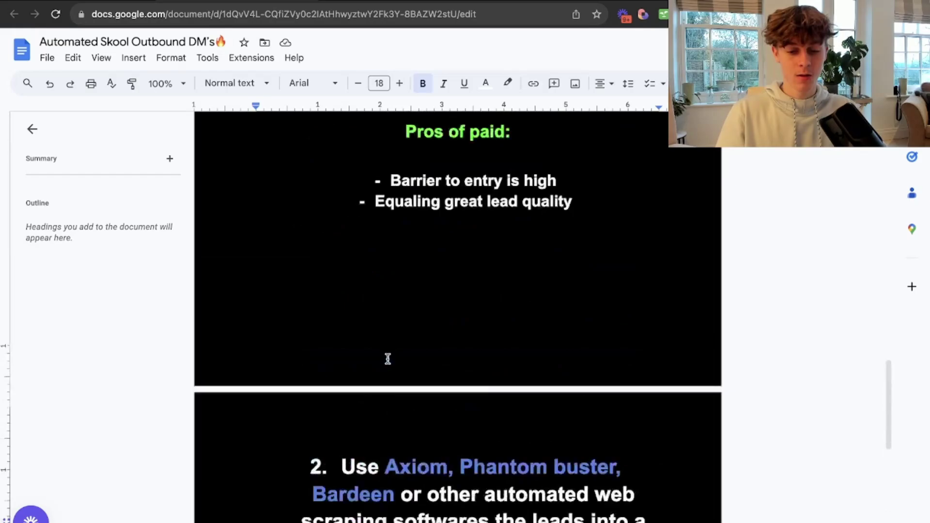
scroll(387, 359, "up", 10)
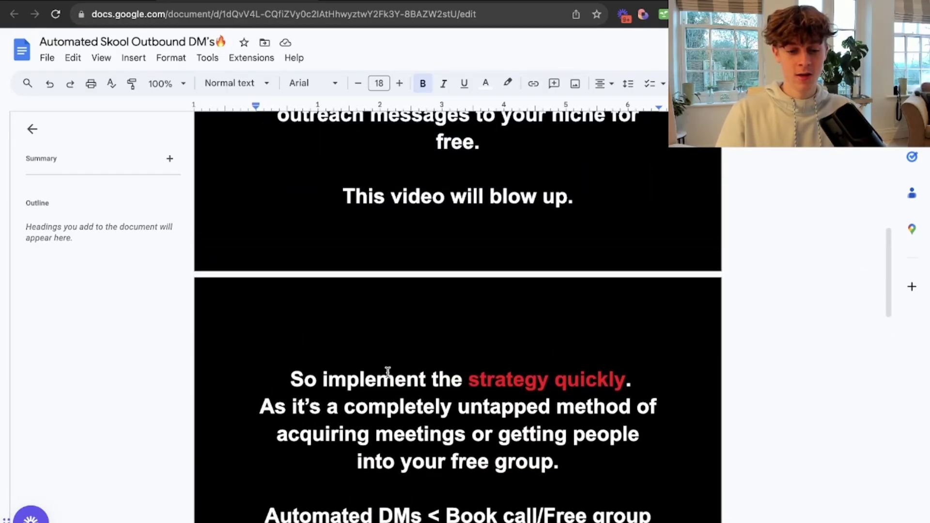
scroll(388, 372, "up", 5)
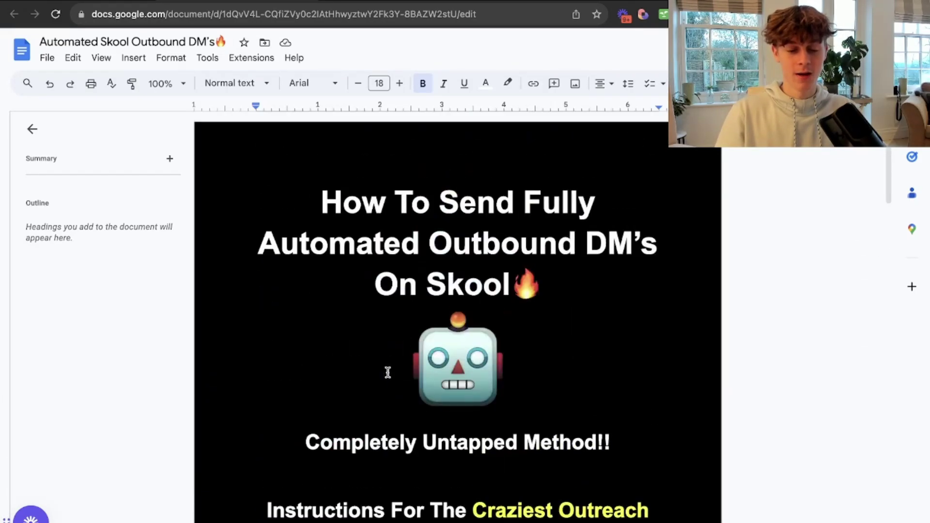
mouse_move(322, 518)
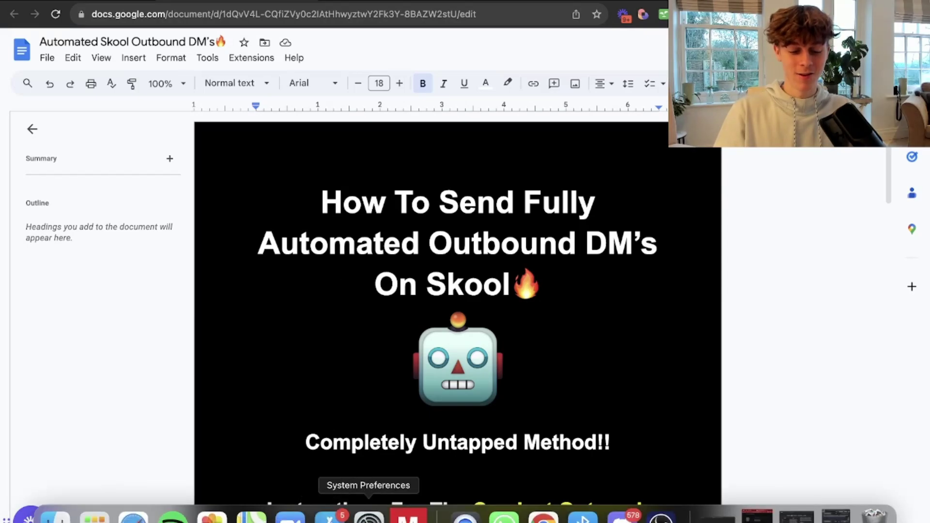